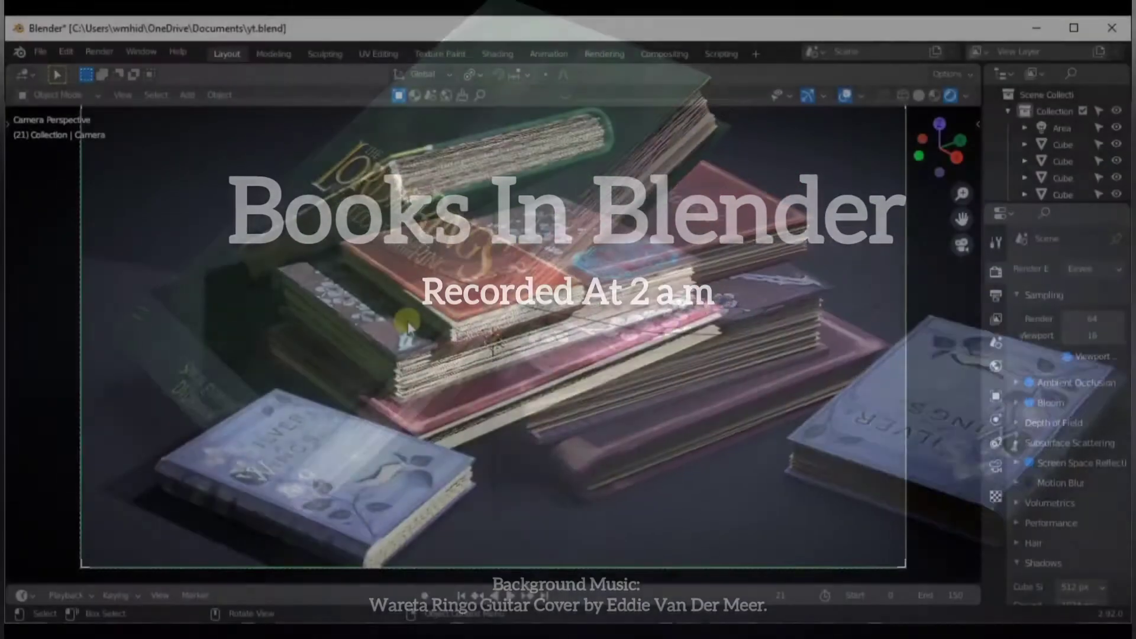
Step: Duplicate the cherry-blossom book twice and place both copies beside the stack, above the blue book
{"action": "middle_click_drag", "start_coordinate": [408, 329], "coordinate": [645, 346]}
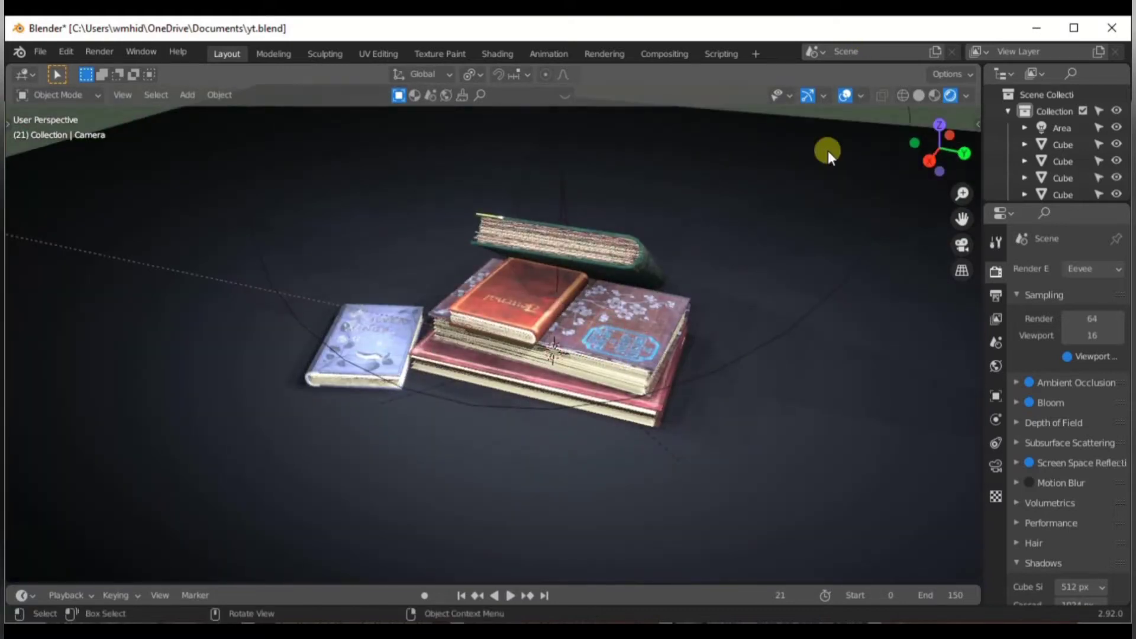
{"action": "left_click", "coordinate": [645, 355]}
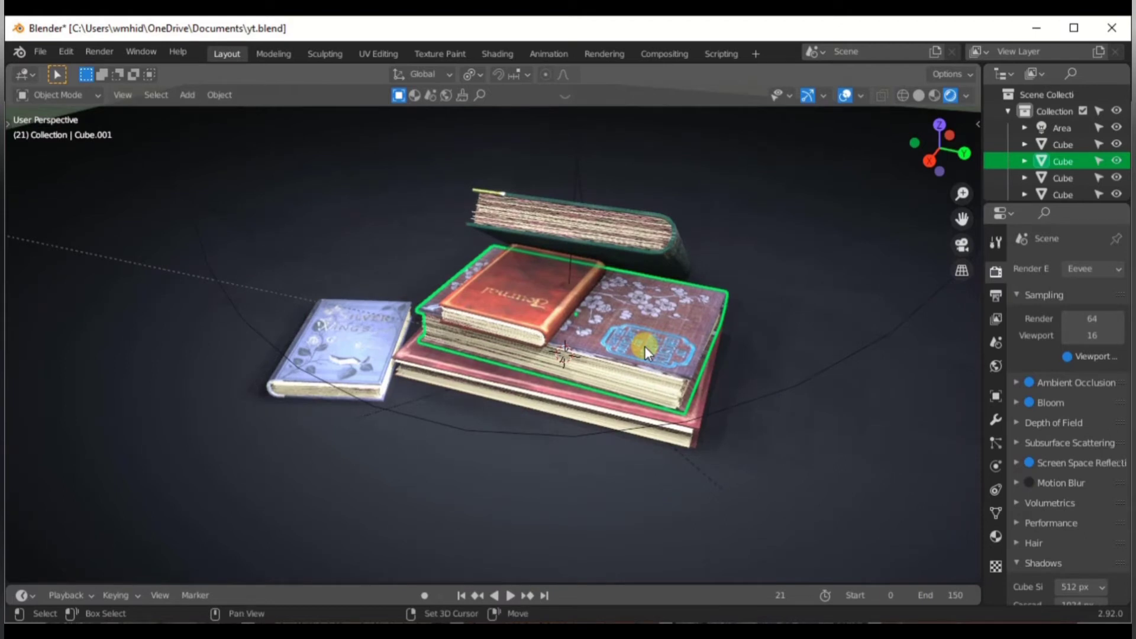
{"action": "key", "text": "shift"}
{"action": "key", "text": "shift+d"}
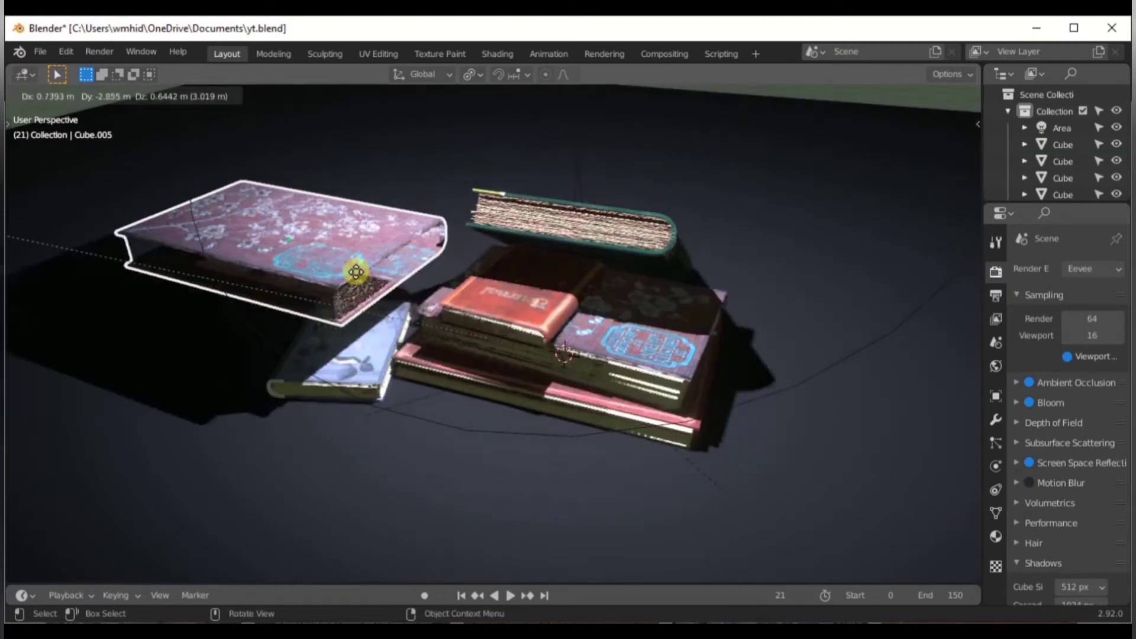
{"action": "left_click", "coordinate": [352, 274]}
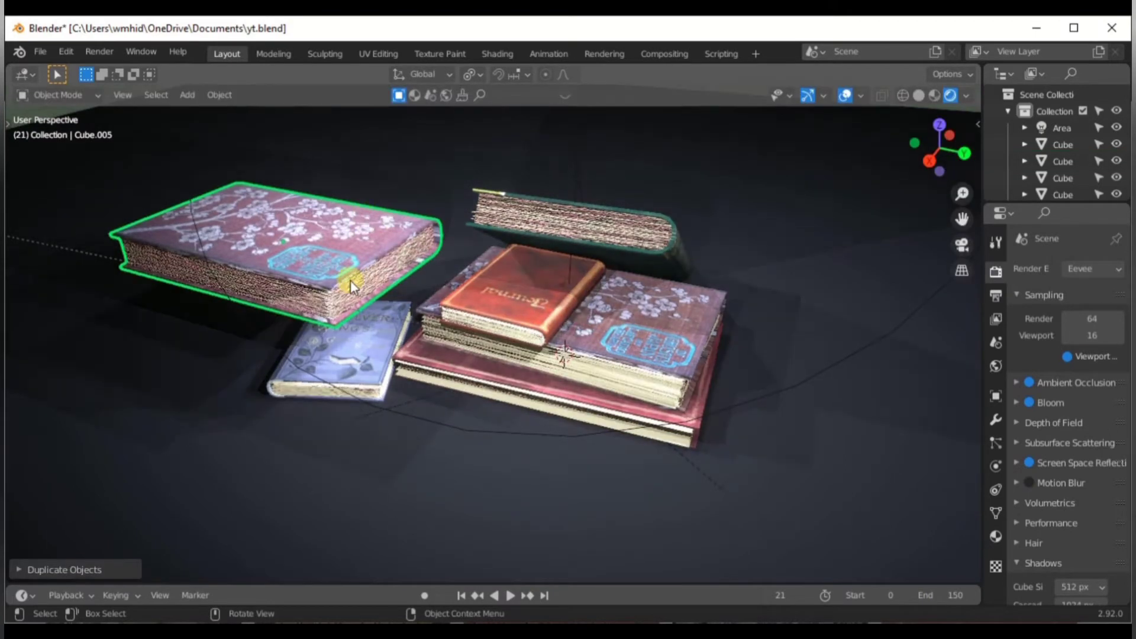
{"action": "key", "text": "shift+d"}
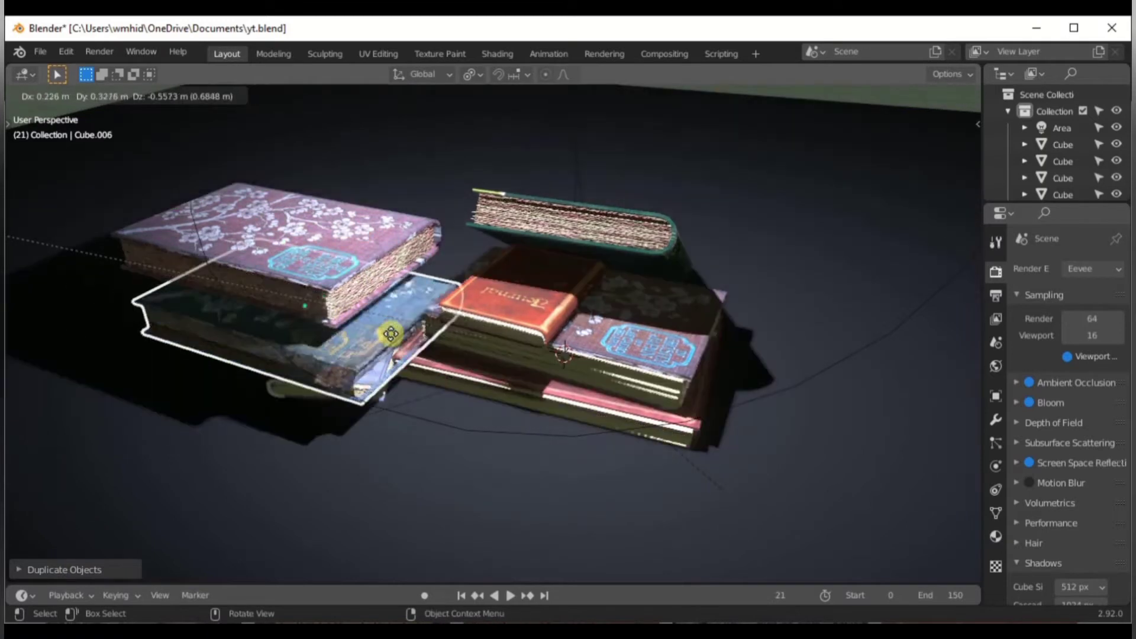
{"action": "left_click", "coordinate": [435, 335]}
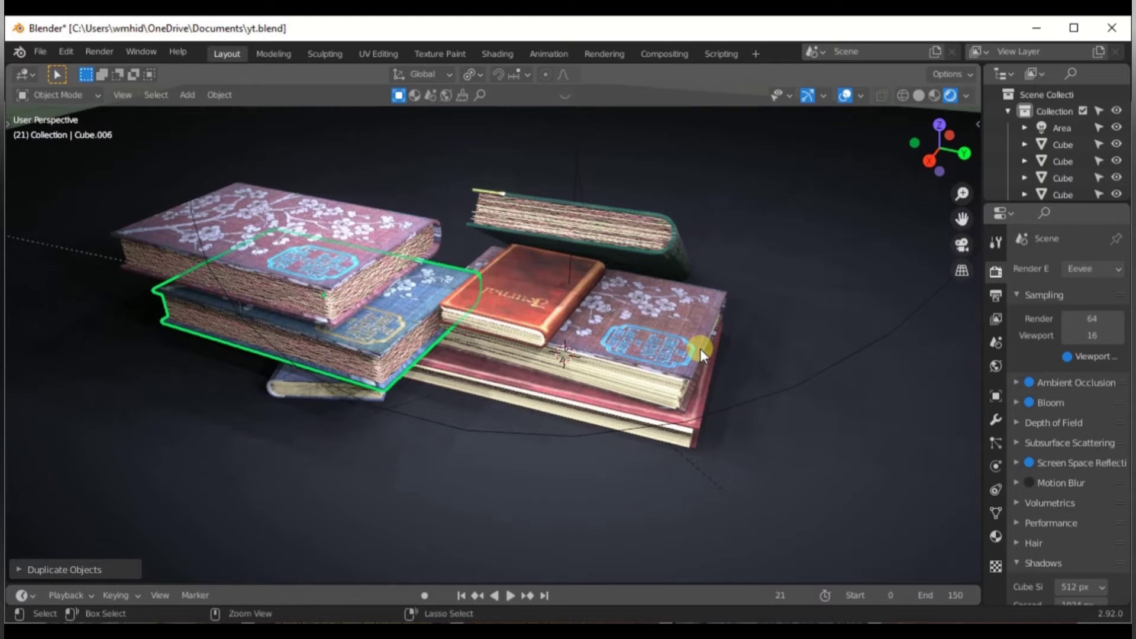
Step: Undo both duplications of the cherry-blossom book
{"action": "key", "text": "ctrl+z"}
{"action": "key", "text": "ctrl+z"}
{"action": "key", "text": "ctrl+z"}
{"action": "key", "text": "ctrl+z"}
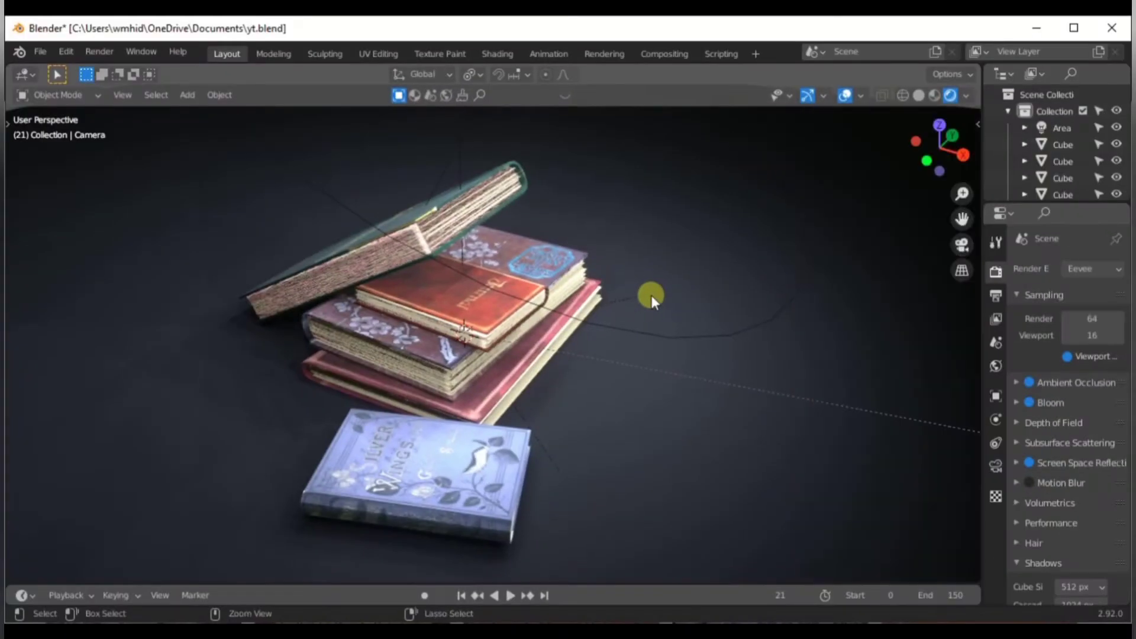
Step: Start a new General scene without saving the changes to yt.blend
{"action": "key", "text": "ctrl+n"}
{"action": "left_click", "coordinate": [651, 294]}
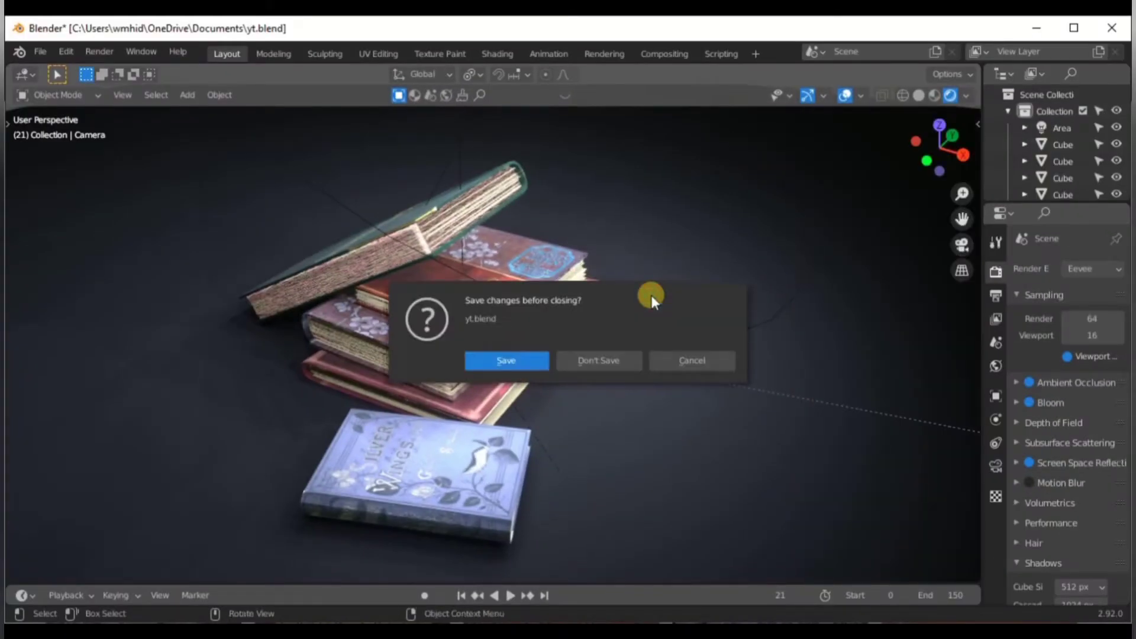
{"action": "left_click", "coordinate": [609, 360]}
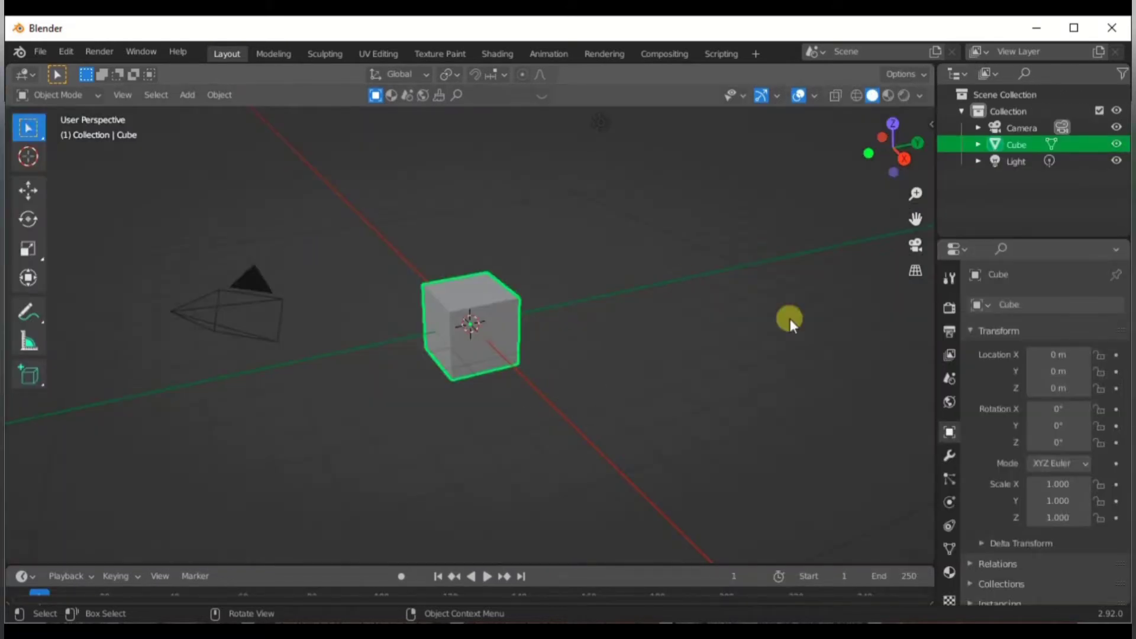
{"action": "scroll", "coordinate": [562, 347], "scroll_direction": "down", "scroll_amount": 4}
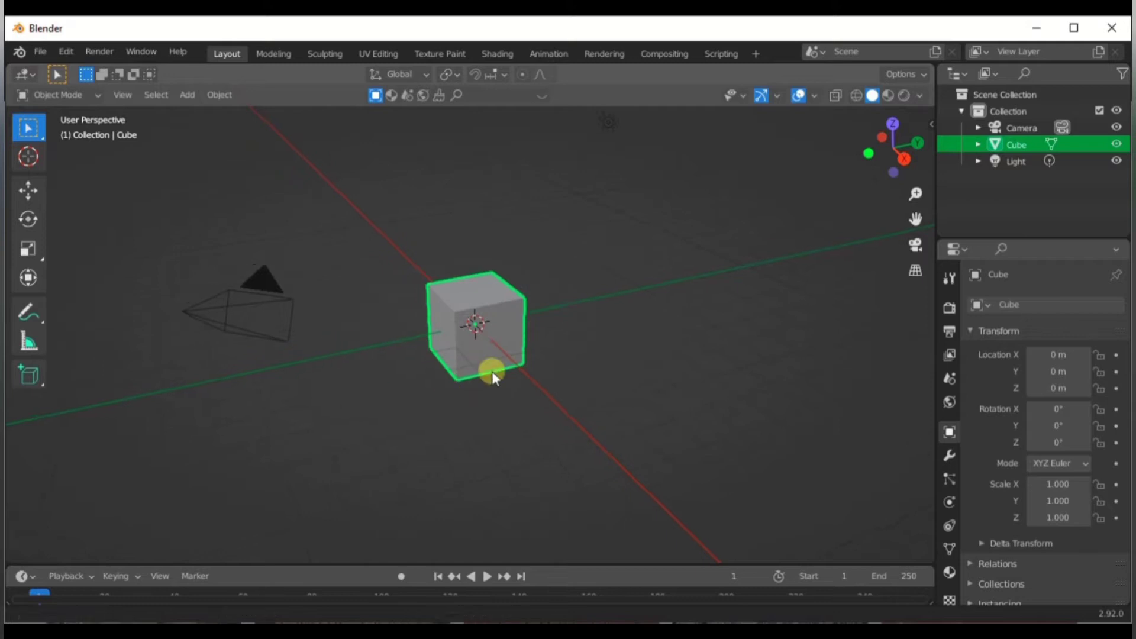
{"action": "middle_click_drag", "start_coordinate": [492, 371], "coordinate": [497, 371]}
{"action": "mouse_move", "coordinate": [613, 317]}
{"action": "middle_mouse_down"}
{"action": "mouse_move", "coordinate": [616, 291]}
{"action": "mouse_move", "coordinate": [615, 307]}
{"action": "middle_mouse_up"}
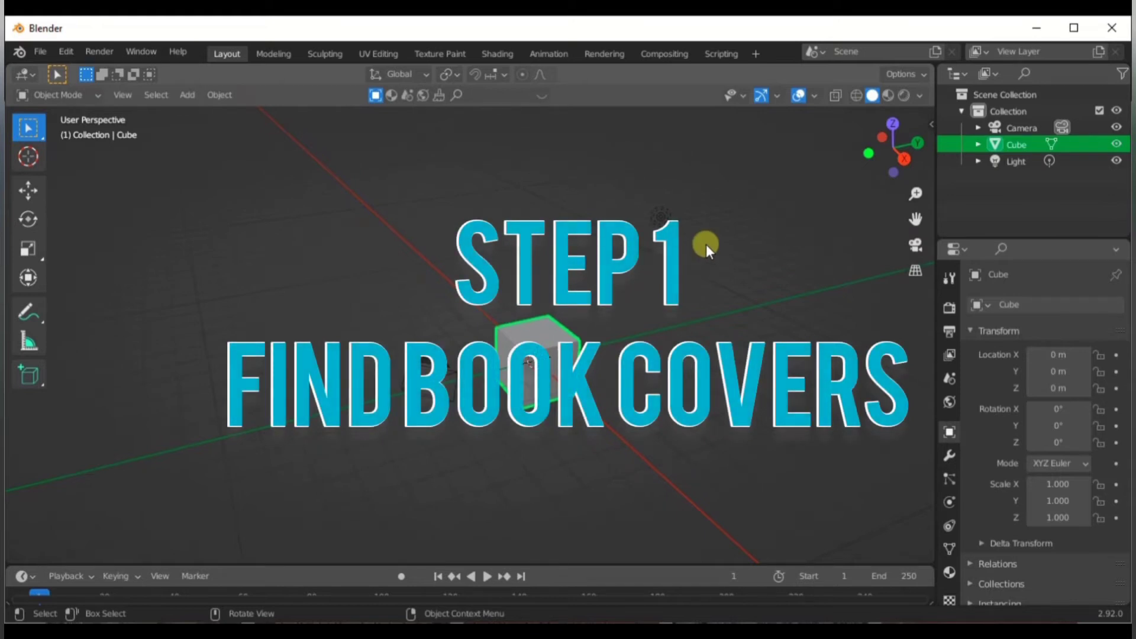
Step: Switch to Pinterest, browse the old book cover images, open the dark wraparound cover with gold ornaments and look through similar covers
{"action": "left_click", "coordinate": [1036, 28]}
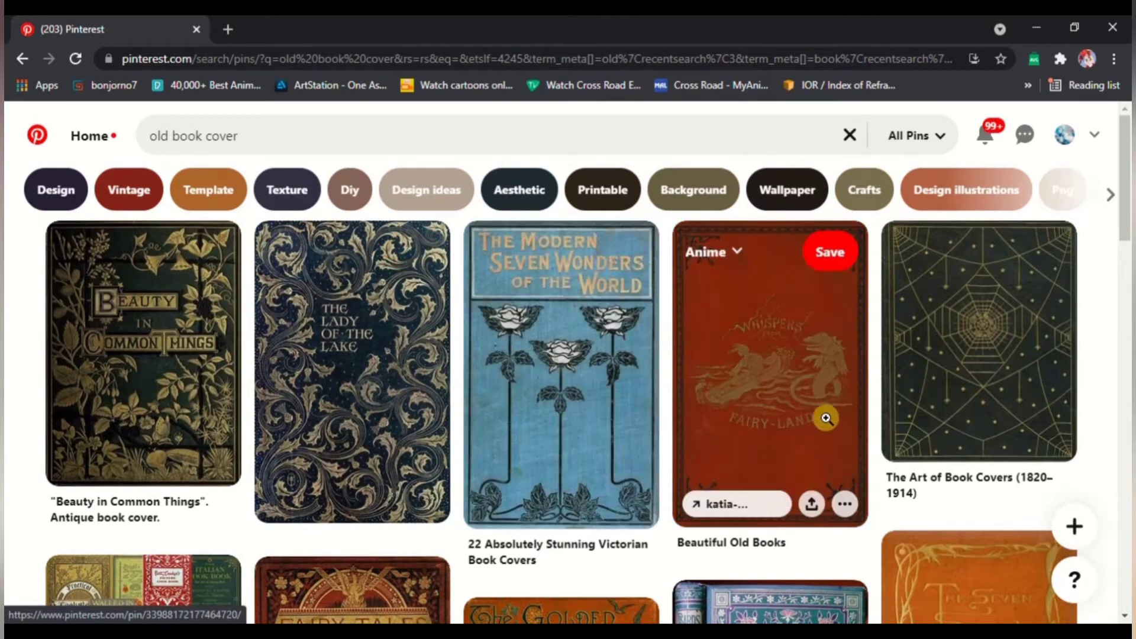
{"action": "scroll", "coordinate": [827, 418], "scroll_direction": "down", "scroll_amount": 8}
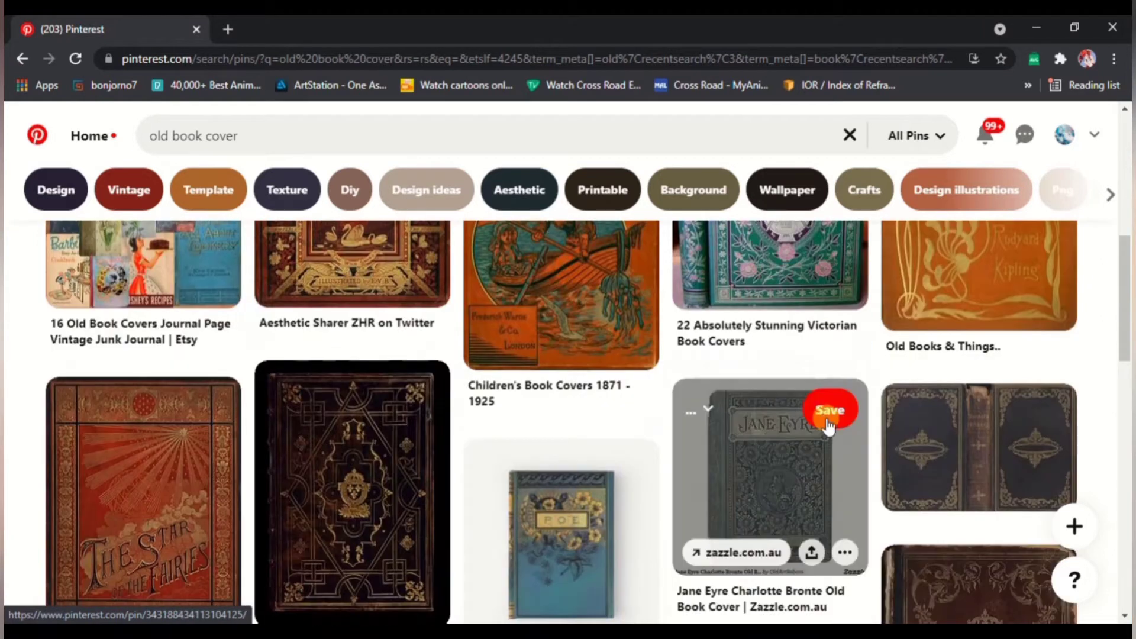
{"action": "scroll", "coordinate": [826, 425], "scroll_direction": "down", "scroll_amount": 3}
{"action": "left_click", "coordinate": [892, 414]}
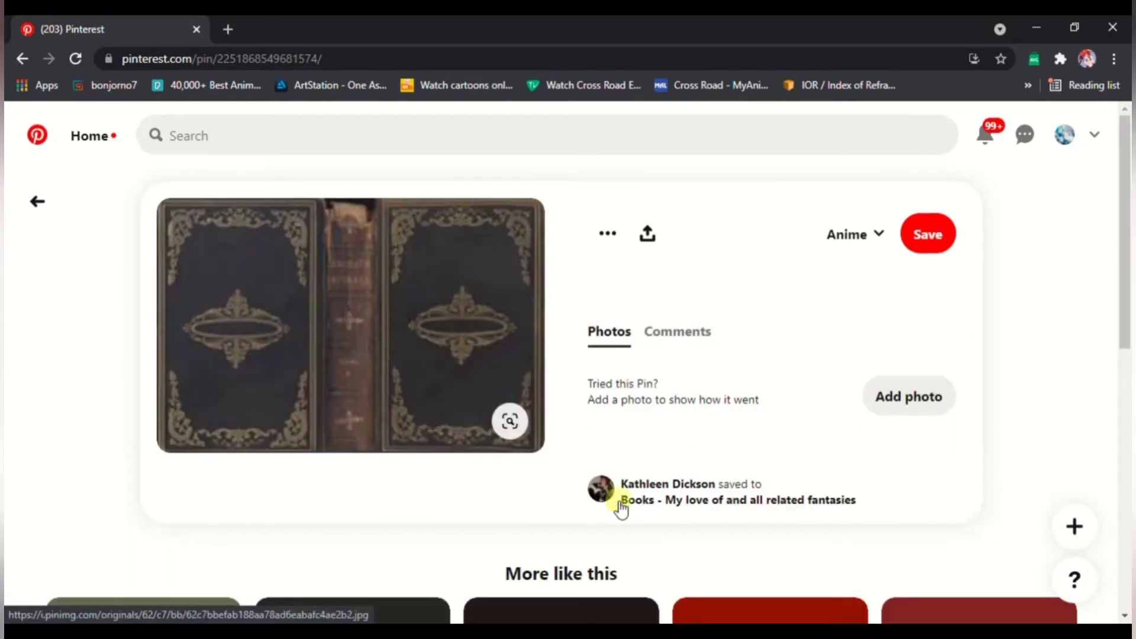
{"action": "scroll", "coordinate": [448, 505], "scroll_direction": "down", "scroll_amount": 5}
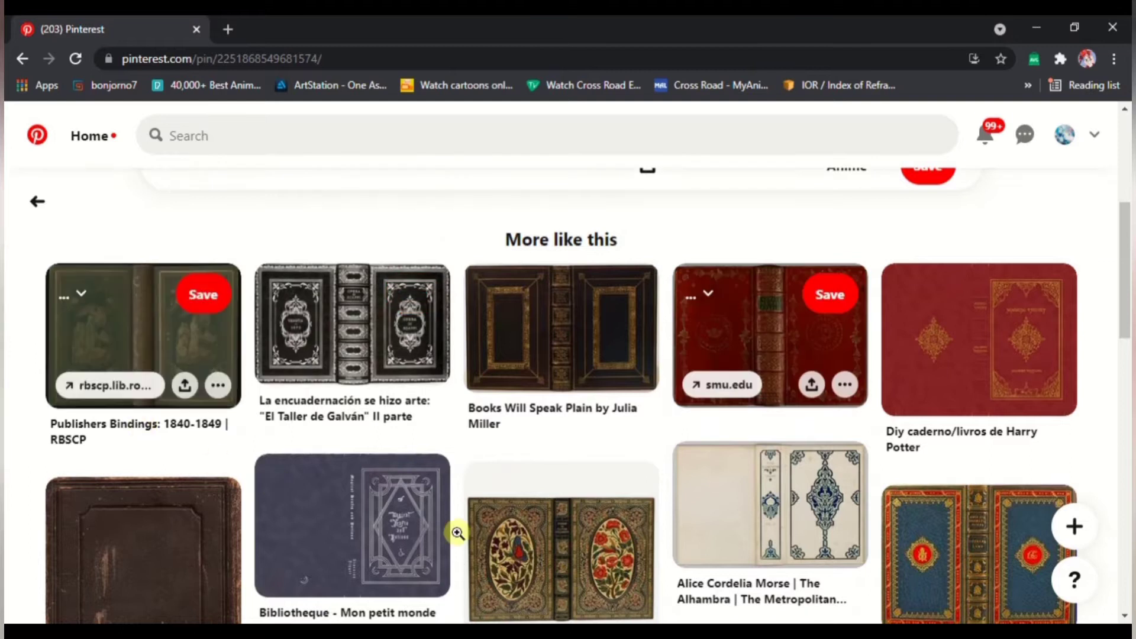
{"action": "scroll", "coordinate": [888, 521], "scroll_direction": "down", "scroll_amount": 2}
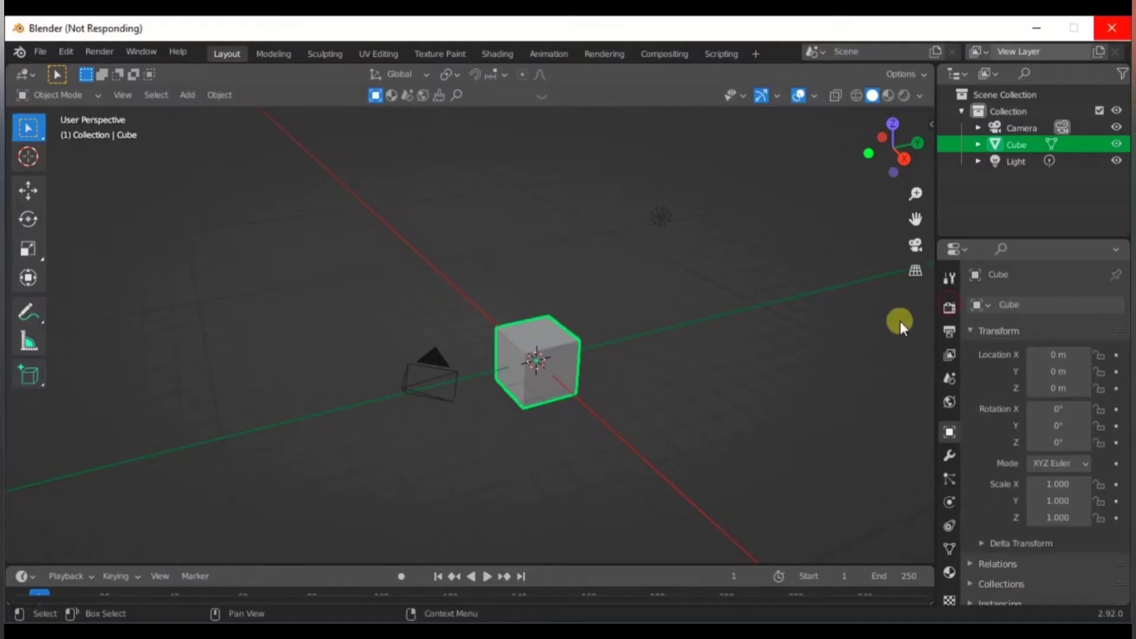
Step: Show the render settings and scale the default cube down along Z into a flat slab
{"action": "left_click", "coordinate": [949, 307]}
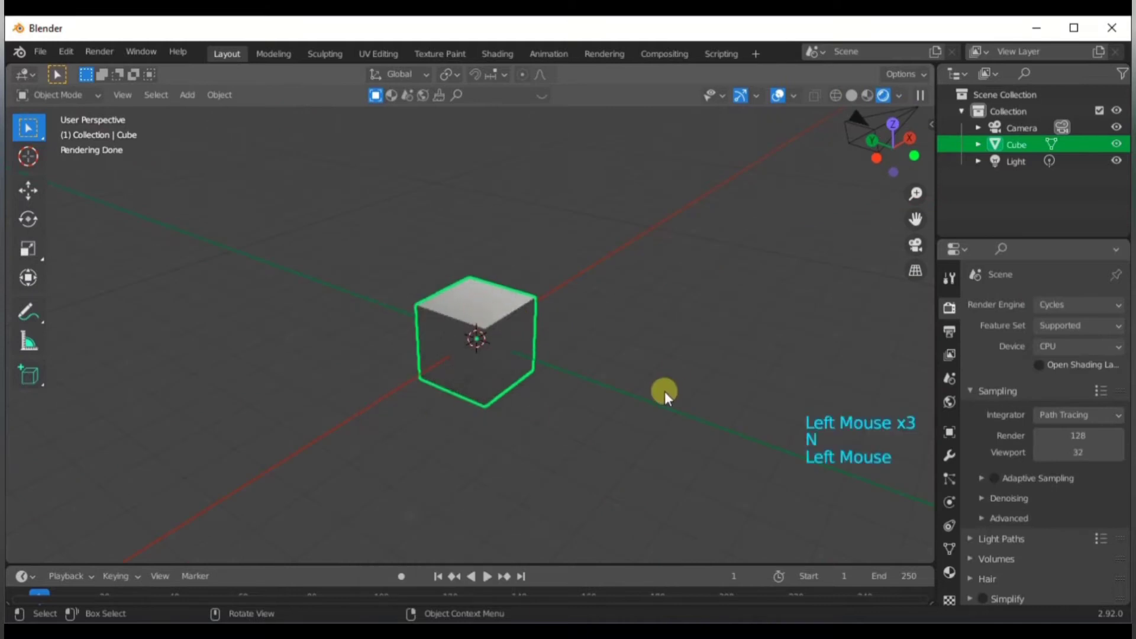
{"action": "key", "text": "s"}
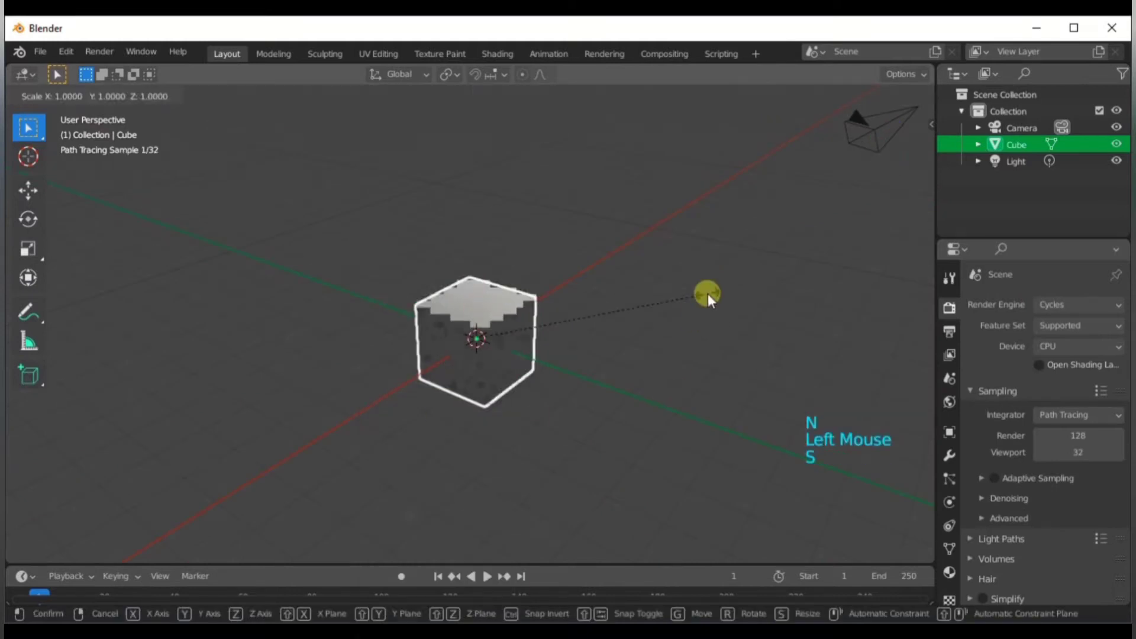
{"action": "key", "text": "z"}
{"action": "left_click", "coordinate": [542, 353]}
Step: Scale the slab along Y to book-cover proportions in the top view
{"action": "key", "text": "KP_7"}
{"action": "scroll", "coordinate": [618, 367], "scroll_direction": "up", "scroll_amount": 4}
{"action": "key", "text": "s"}
{"action": "key", "text": "y"}
{"action": "left_click", "coordinate": [669, 392]}
Step: Undo the last change and rescale the slab's thickness along Z
{"action": "middle_click_drag", "start_coordinate": [669, 392], "coordinate": [641, 433]}
{"action": "key", "text": "ctrl+z"}
{"action": "key", "text": "s"}
{"action": "key", "text": "z"}
{"action": "left_click", "coordinate": [496, 439]}
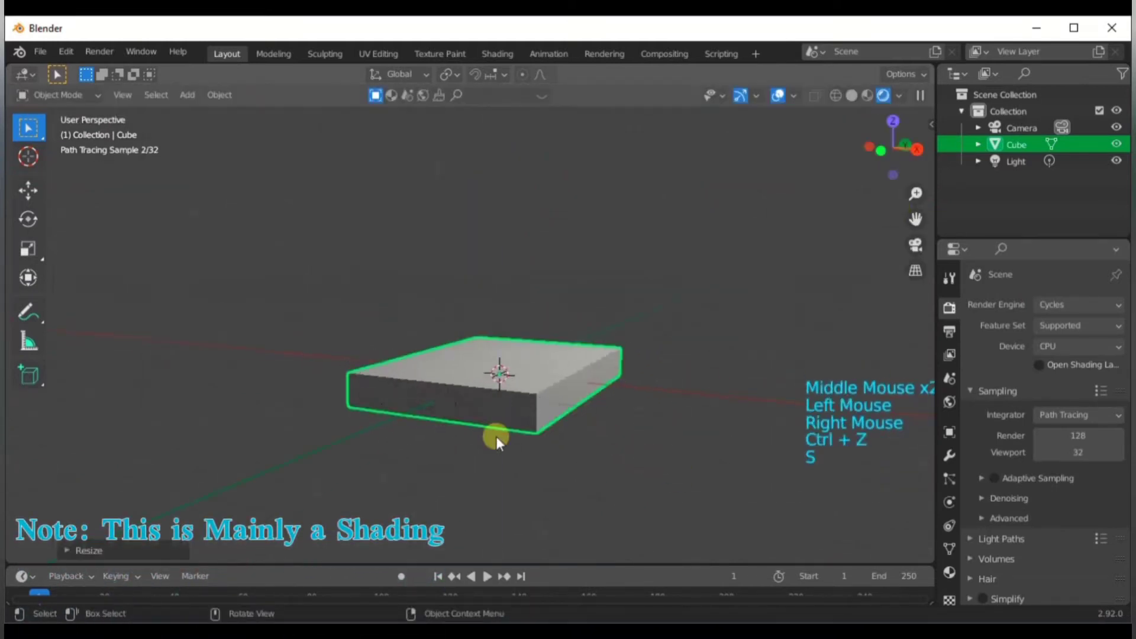
Step: Switch to solid shading, select the two long spine edges of the slab in Edit Mode and try to bevel them
{"action": "key", "text": "z"}
{"action": "mouse_move", "coordinate": [894, 148]}
{"action": "left_mouse_down"}
{"action": "mouse_move", "coordinate": [842, 158]}
{"action": "mouse_move", "coordinate": [58, 134]}
{"action": "mouse_move", "coordinate": [568, 413]}
{"action": "left_mouse_up"}
{"action": "key", "text": "KP_Decimal"}
{"action": "key", "text": "Tab"}
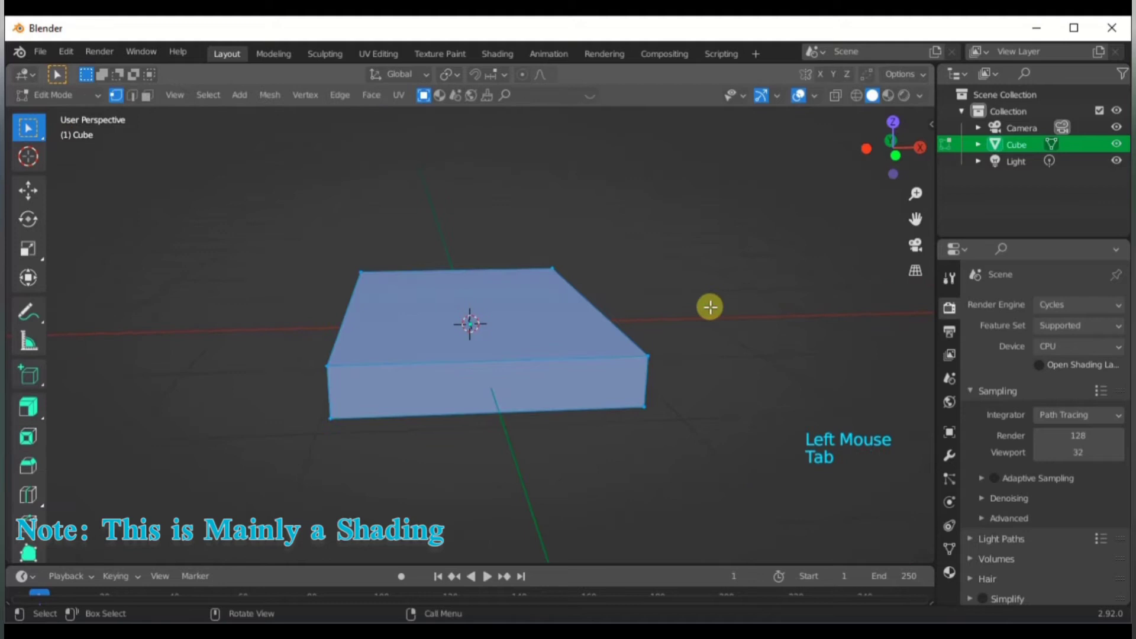
{"action": "left_click_drag", "start_coordinate": [893, 148], "coordinate": [941, 149]}
{"action": "left_click_drag", "start_coordinate": [348, 276], "coordinate": [353, 386]}
{"action": "key", "text": "ctrl+b"}
{"action": "right_click", "coordinate": [471, 317]}
{"action": "key", "text": "Tab"}
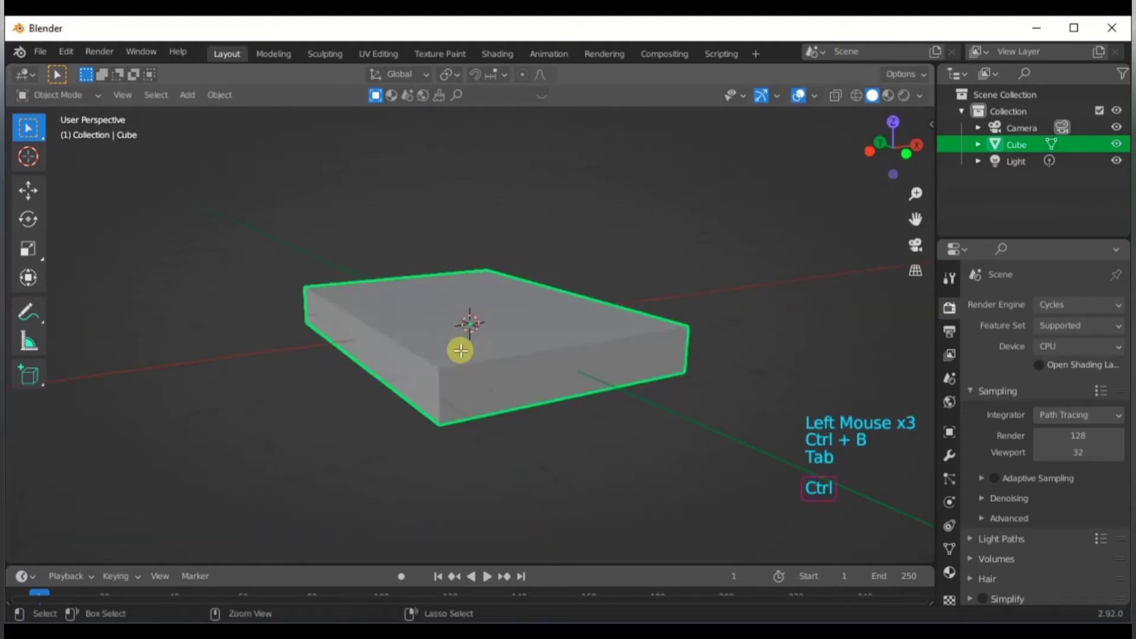
Step: Apply the slab's scale and bevel its two long spine edges into a rounded book spine
{"action": "key", "text": "ctrl+a"}
{"action": "left_click", "coordinate": [452, 354]}
{"action": "key", "text": "Tab"}
{"action": "key", "text": "ctrl+b"}
{"action": "left_click", "coordinate": [473, 308]}
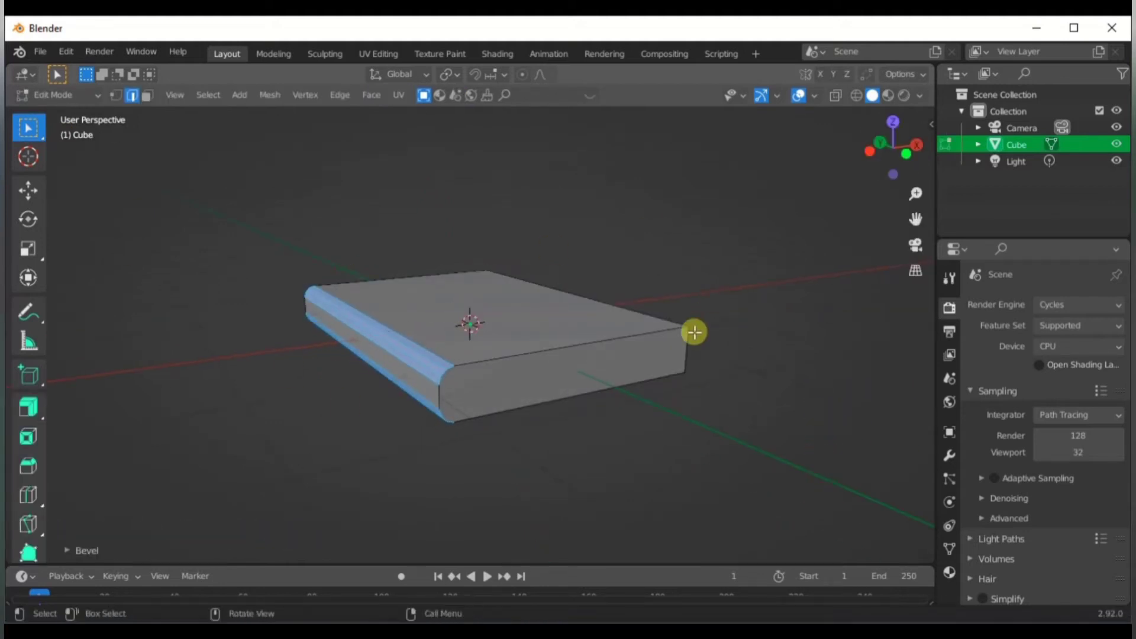
Step: Select the three page-side faces of the book and inset them by about 0.045 m
{"action": "double_click", "coordinate": [573, 367]}
{"action": "key", "text": "KP_3"}
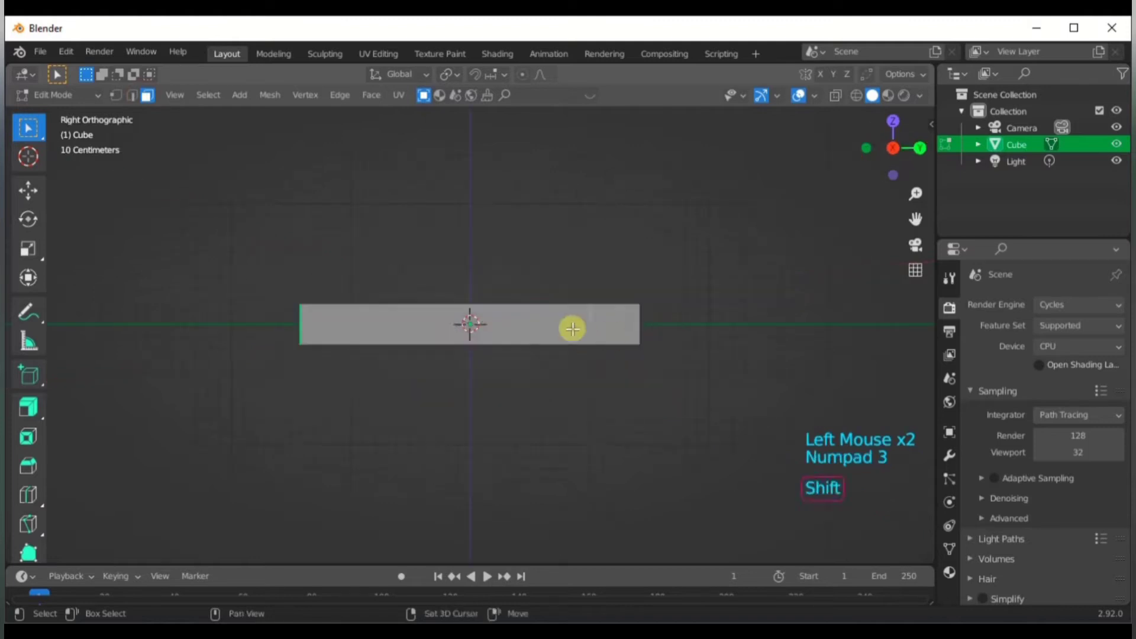
{"action": "key", "text": "KP_1"}
{"action": "key", "text": "KP_9"}
{"action": "left_click", "coordinate": [496, 319], "text": "shift"}
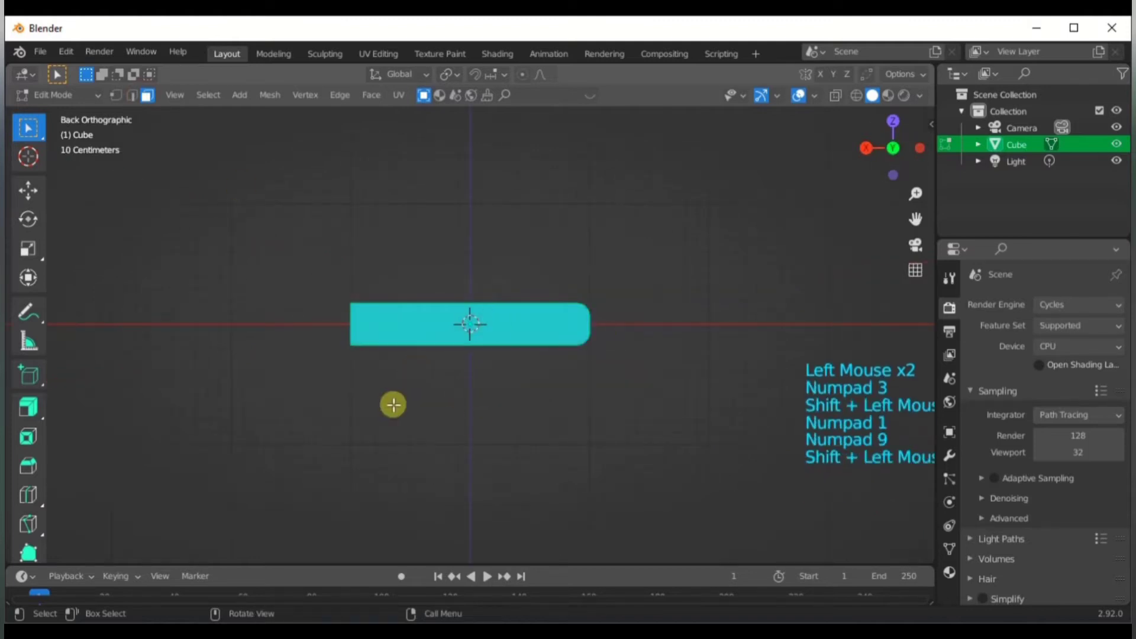
{"action": "key", "text": "i"}
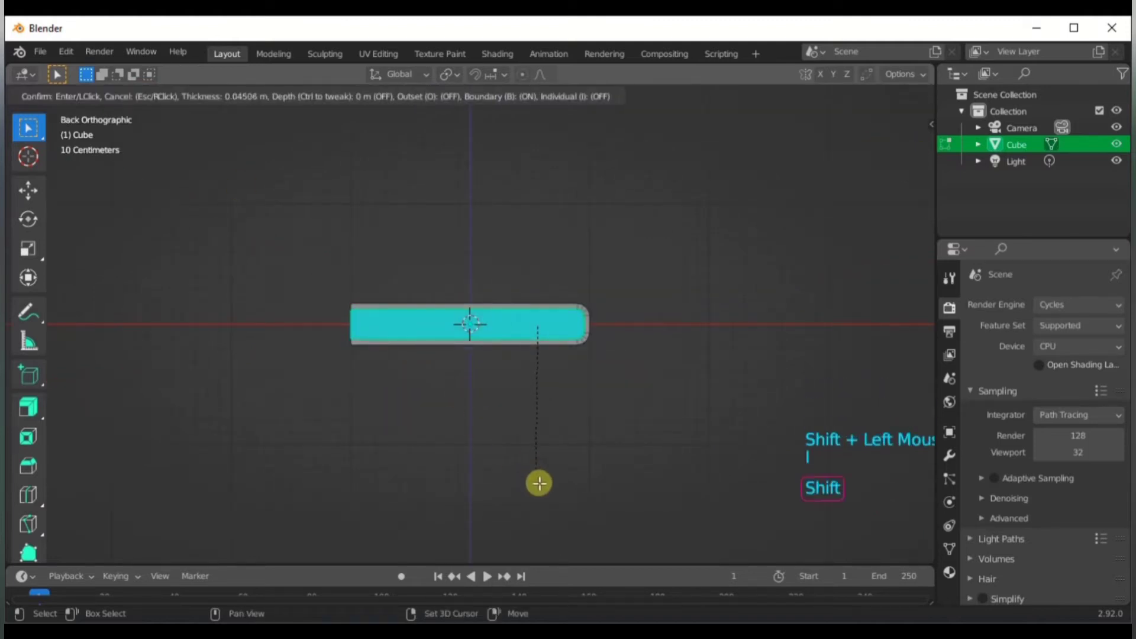
{"action": "left_click", "coordinate": [539, 483]}
Step: Recess the inset page faces into the book with the Extrude Along Normals tool
{"action": "left_click_drag", "start_coordinate": [885, 156], "coordinate": [35, 180]}
{"action": "scroll", "coordinate": [502, 437], "scroll_direction": "up", "scroll_amount": 1}
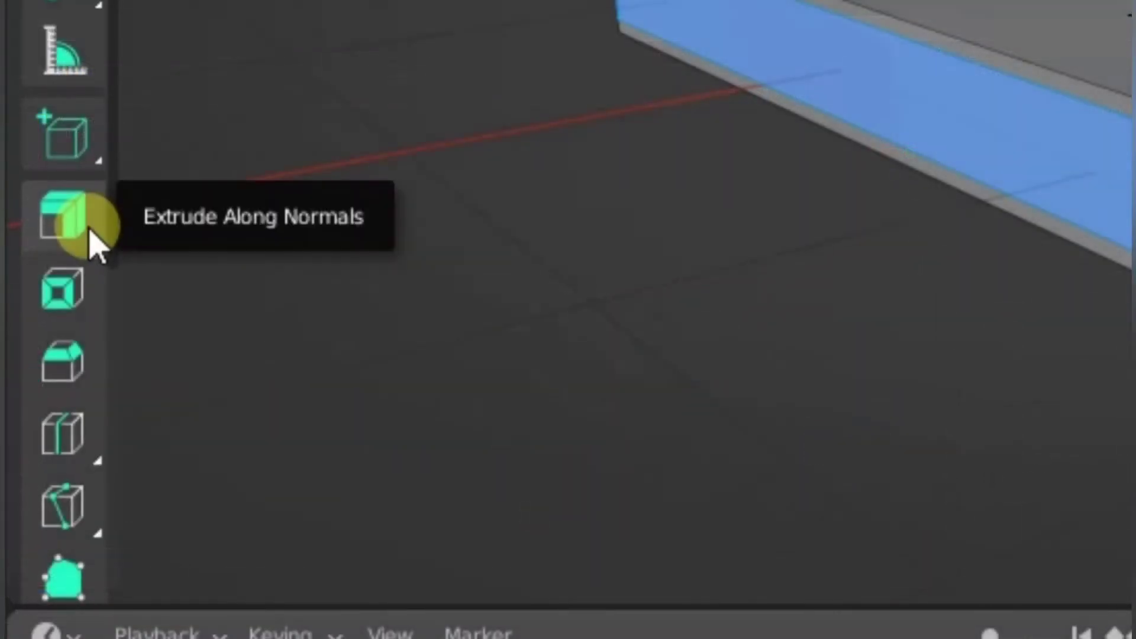
{"action": "left_click_drag", "start_coordinate": [82, 243], "coordinate": [127, 239]}
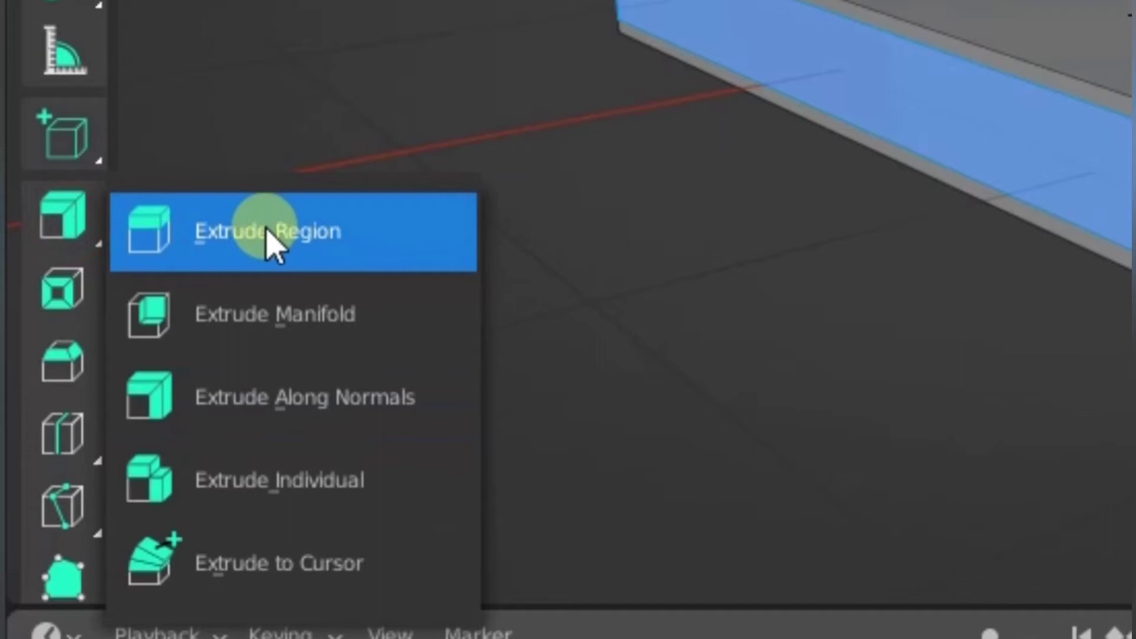
{"action": "left_click_drag", "start_coordinate": [280, 236], "coordinate": [332, 373]}
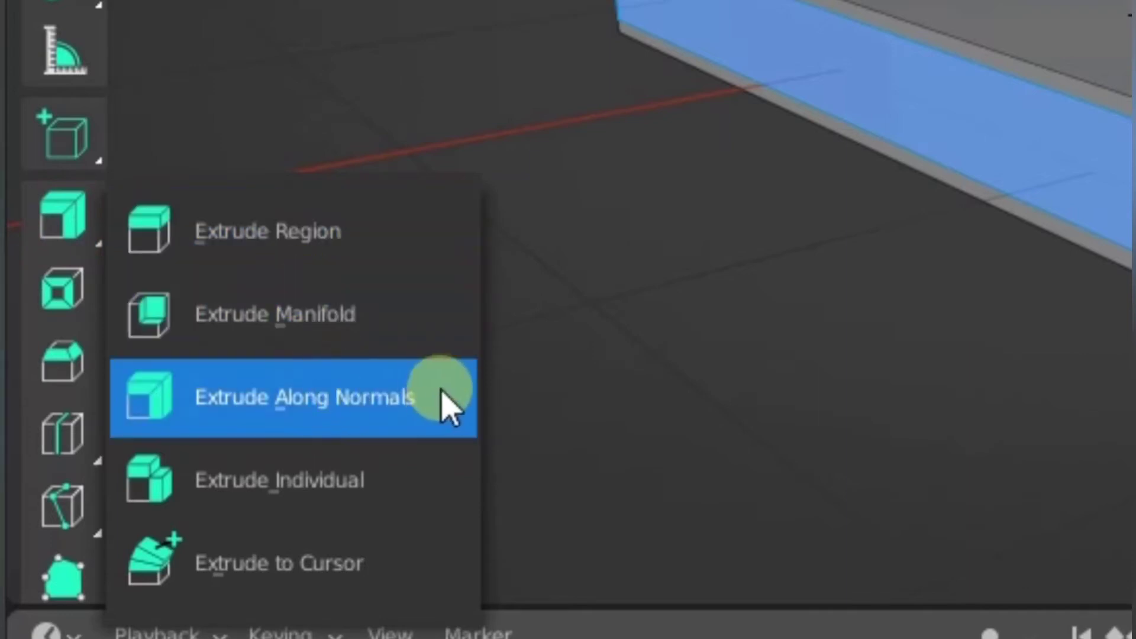
{"action": "left_click_drag", "start_coordinate": [449, 421], "coordinate": [450, 421]}
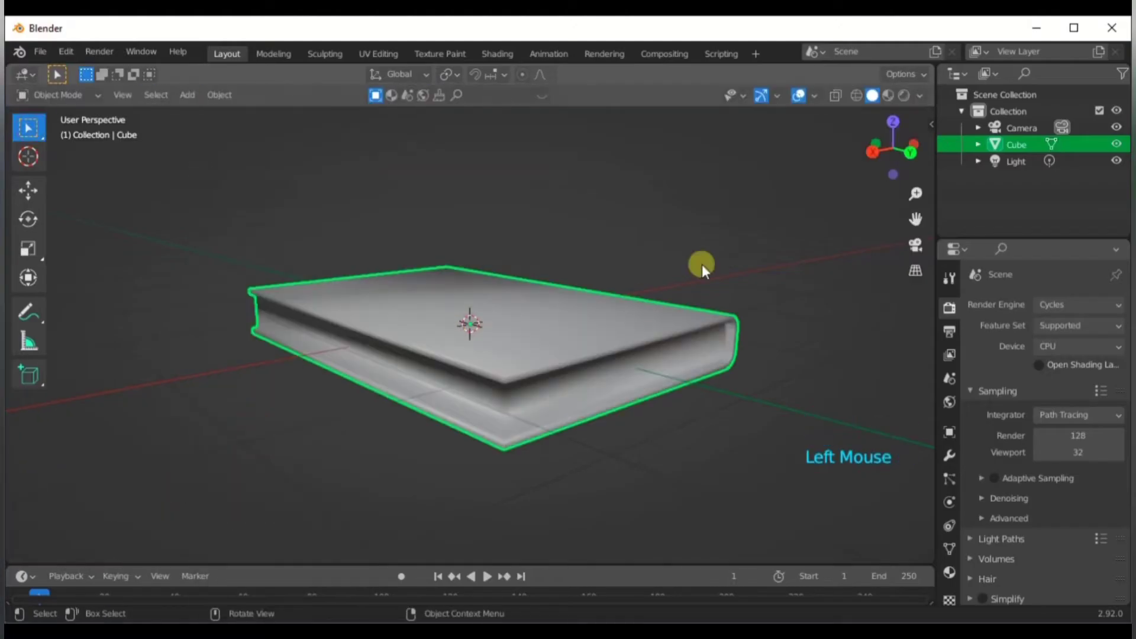
Step: Enable Auto Smooth at 30° in the book mesh's normals settings
{"action": "scroll", "coordinate": [1075, 563], "scroll_direction": "down", "scroll_amount": 2}
{"action": "left_click", "coordinate": [1033, 549]}
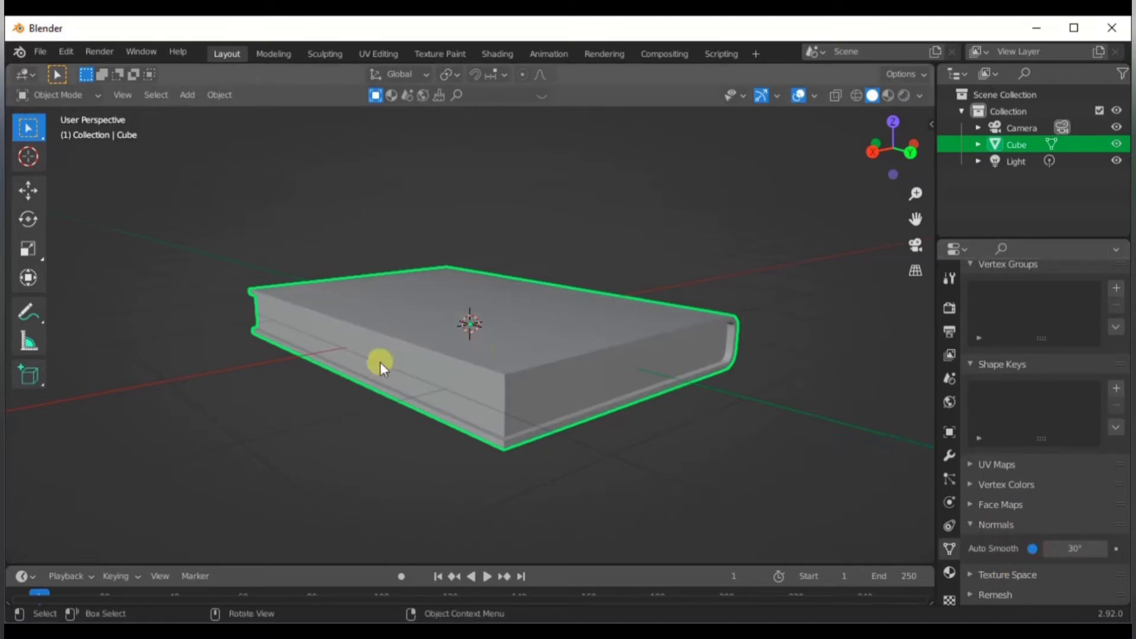
{"action": "left_click_drag", "start_coordinate": [893, 149], "coordinate": [234, 201]}
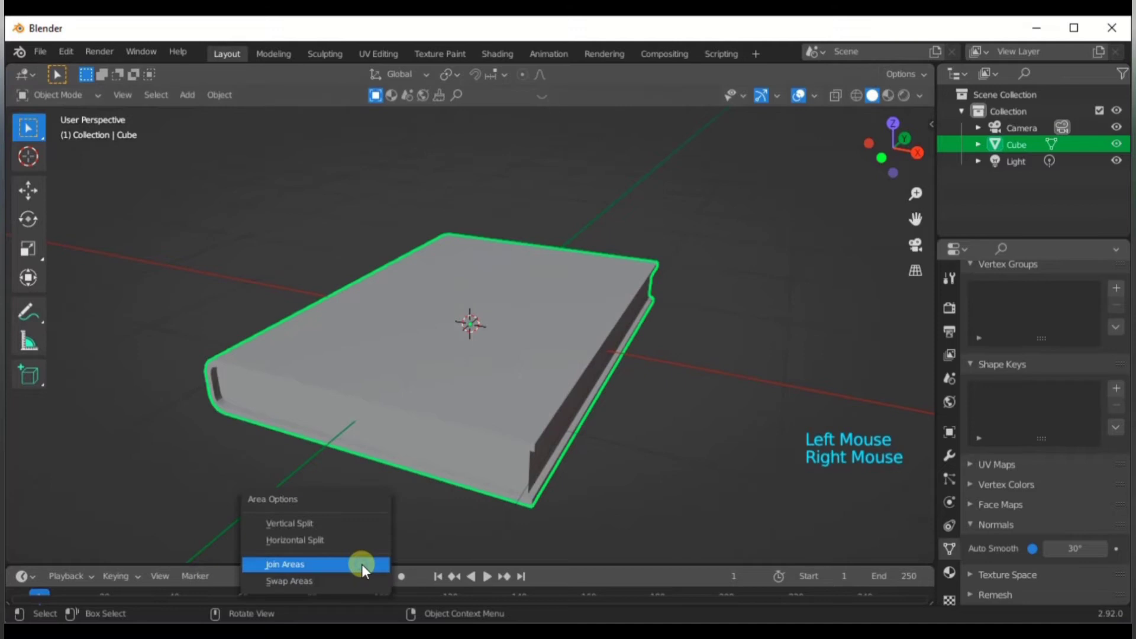
Step: Split the 3D viewport vertically, turn one half into a Shader Editor and hide its sidebar
{"action": "left_click", "coordinate": [346, 527]}
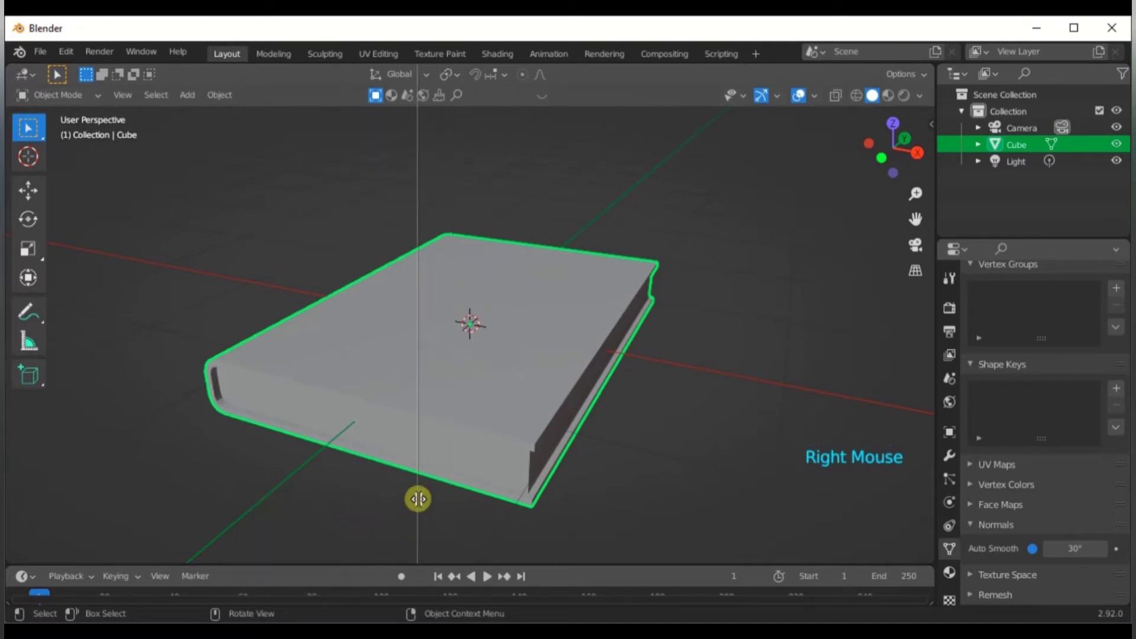
{"action": "left_click", "coordinate": [416, 500]}
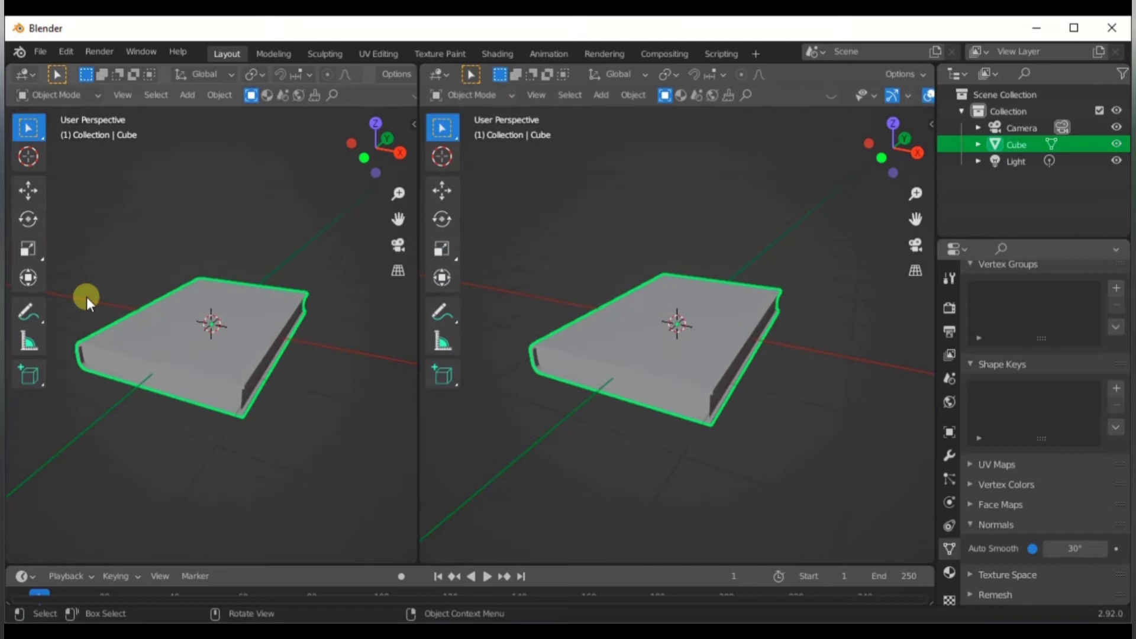
{"action": "left_click", "coordinate": [25, 74]}
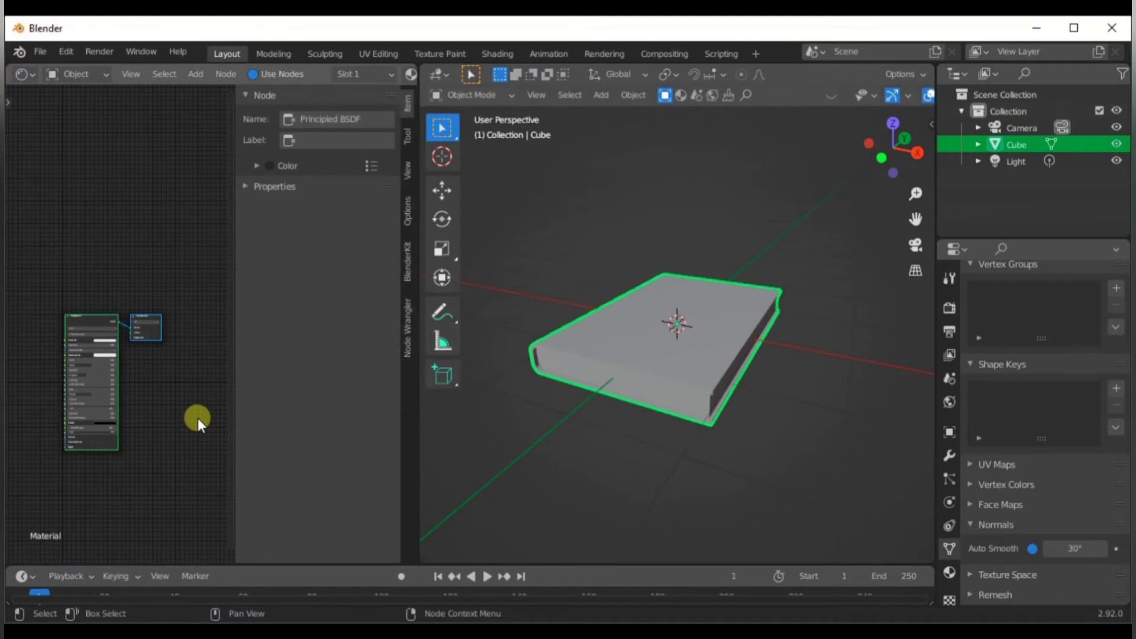
{"action": "key", "text": "n"}
{"action": "middle_click_drag", "start_coordinate": [221, 370], "coordinate": [327, 335]}
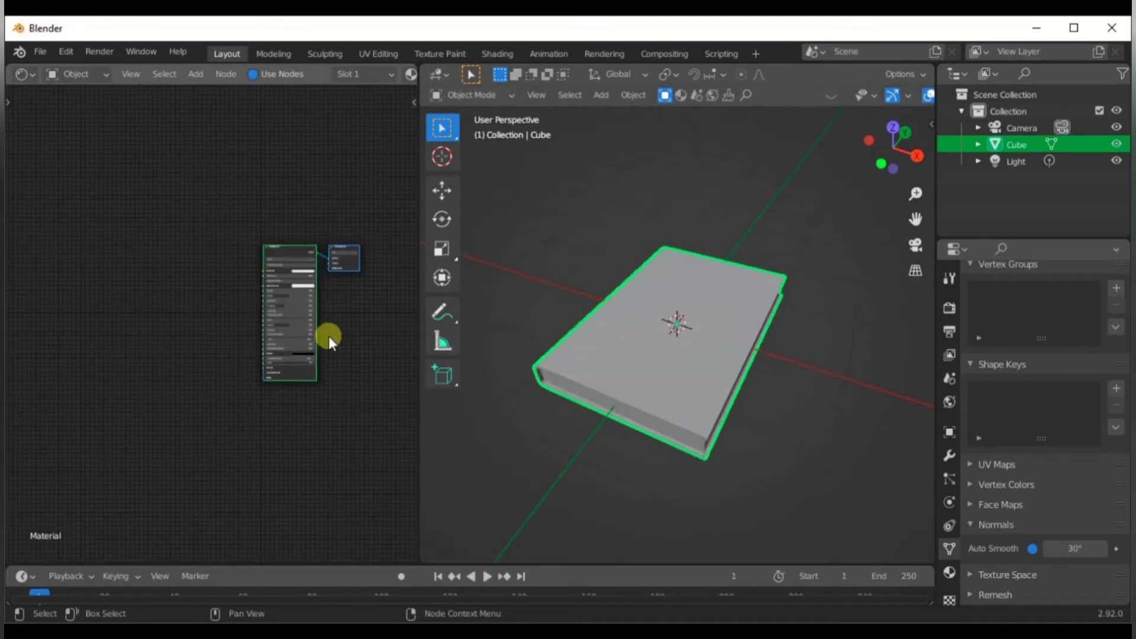
Step: Add an Image Texture node beside the Principled BSDF and connect its Color output to Base Color
{"action": "scroll", "coordinate": [328, 336], "scroll_direction": "up", "scroll_amount": 1}
{"action": "key", "text": "shift+a"}
{"action": "mouse_move", "coordinate": [182, 380]}
{"action": "left_click", "coordinate": [317, 231]}
{"action": "left_click", "coordinate": [96, 236]}
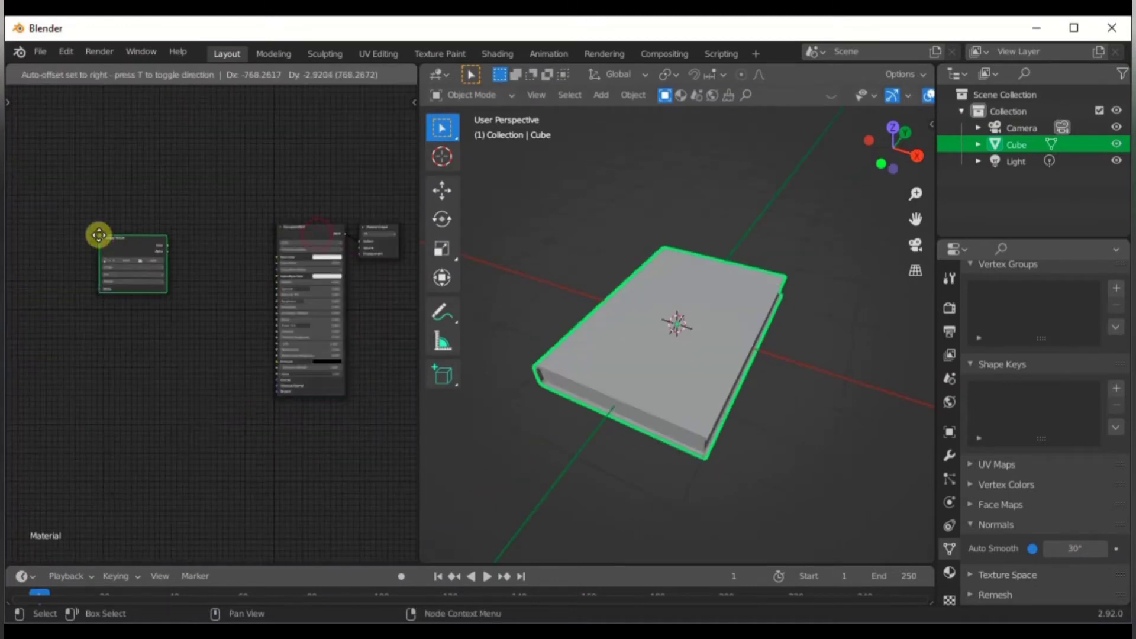
{"action": "left_click_drag", "start_coordinate": [167, 245], "coordinate": [265, 249]}
{"action": "scroll", "coordinate": [624, 413], "scroll_direction": "up", "scroll_amount": 2}
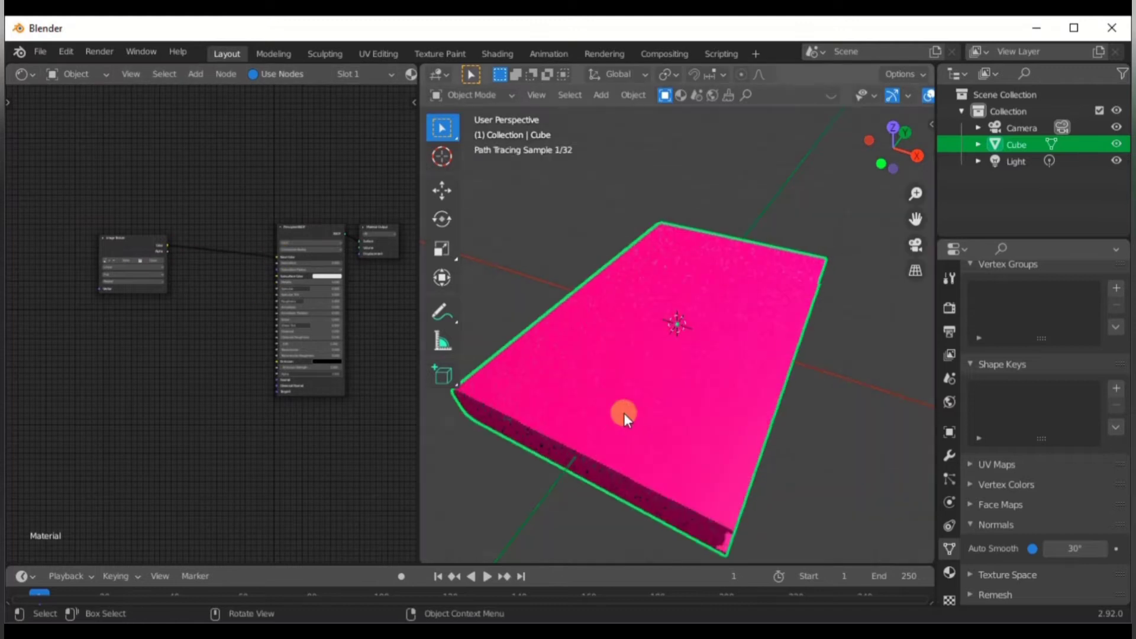
Step: Load the blue Silver Wings cover image from the Desktop into the Image Texture node and place the node nearer the shader
{"action": "left_click", "coordinate": [147, 259]}
{"action": "left_click", "coordinate": [308, 361]}
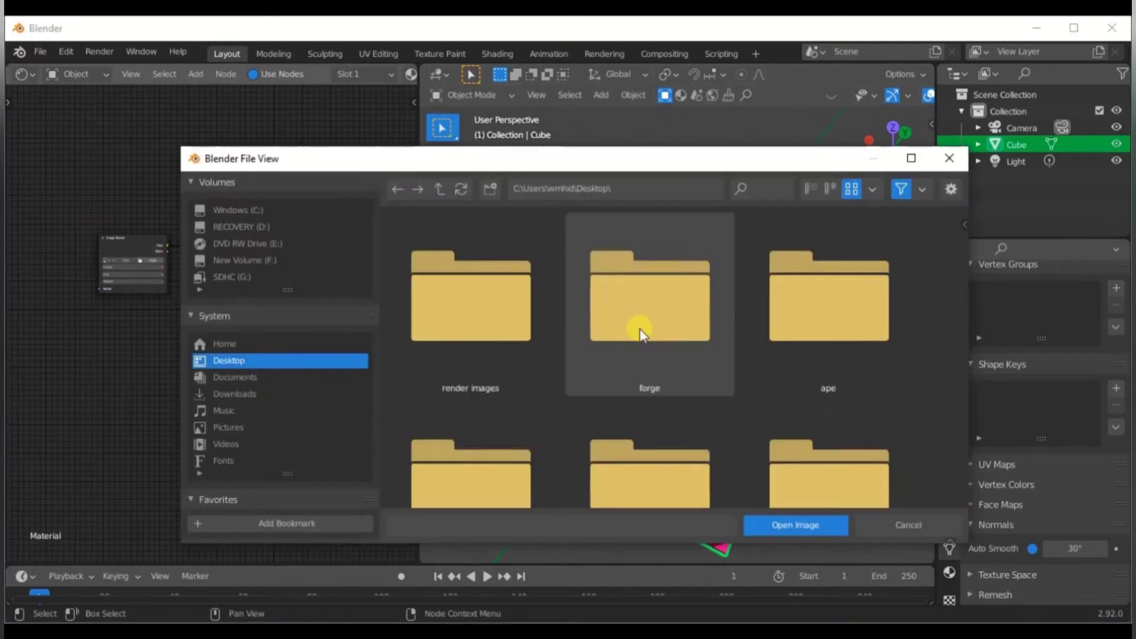
{"action": "scroll", "coordinate": [627, 328], "scroll_direction": "down", "scroll_amount": 5}
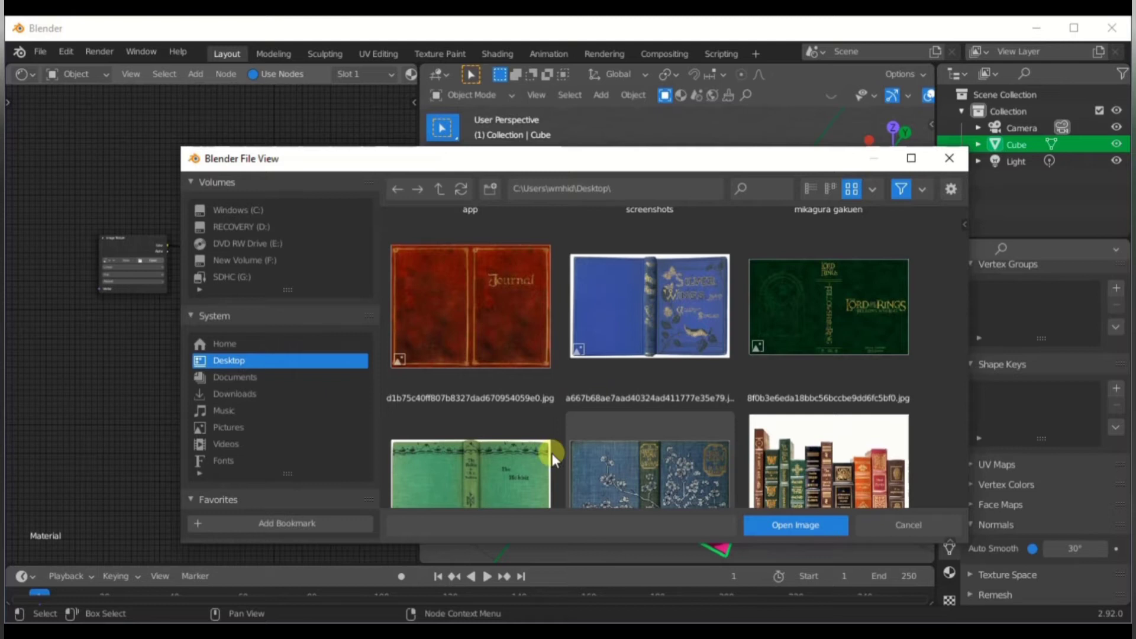
{"action": "double_click", "coordinate": [633, 331]}
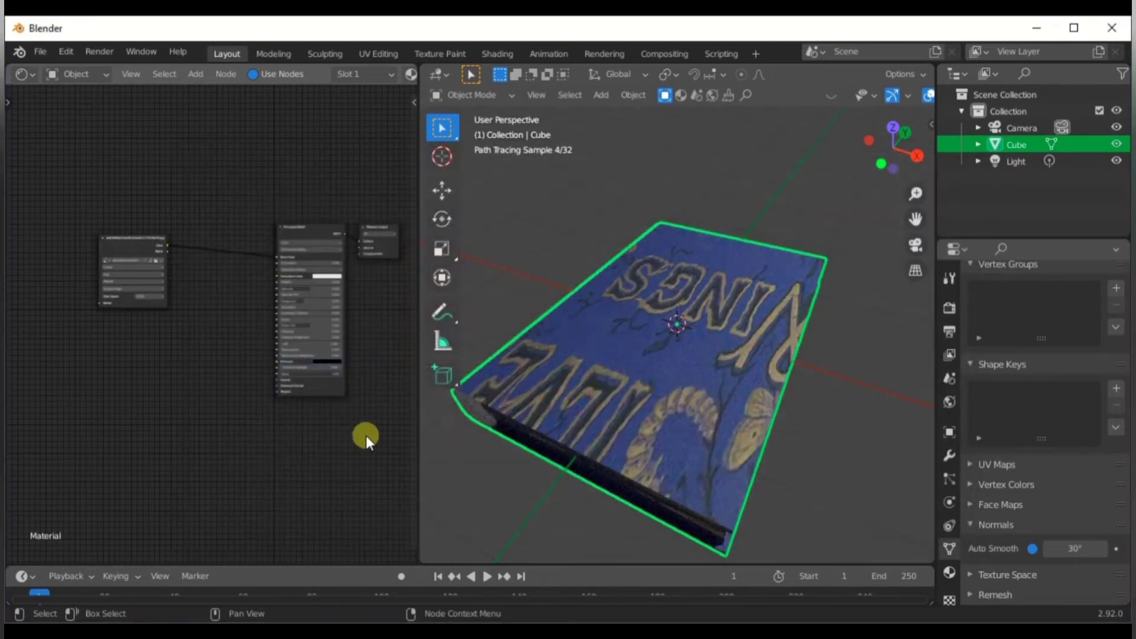
{"action": "left_click_drag", "start_coordinate": [128, 256], "coordinate": [160, 268]}
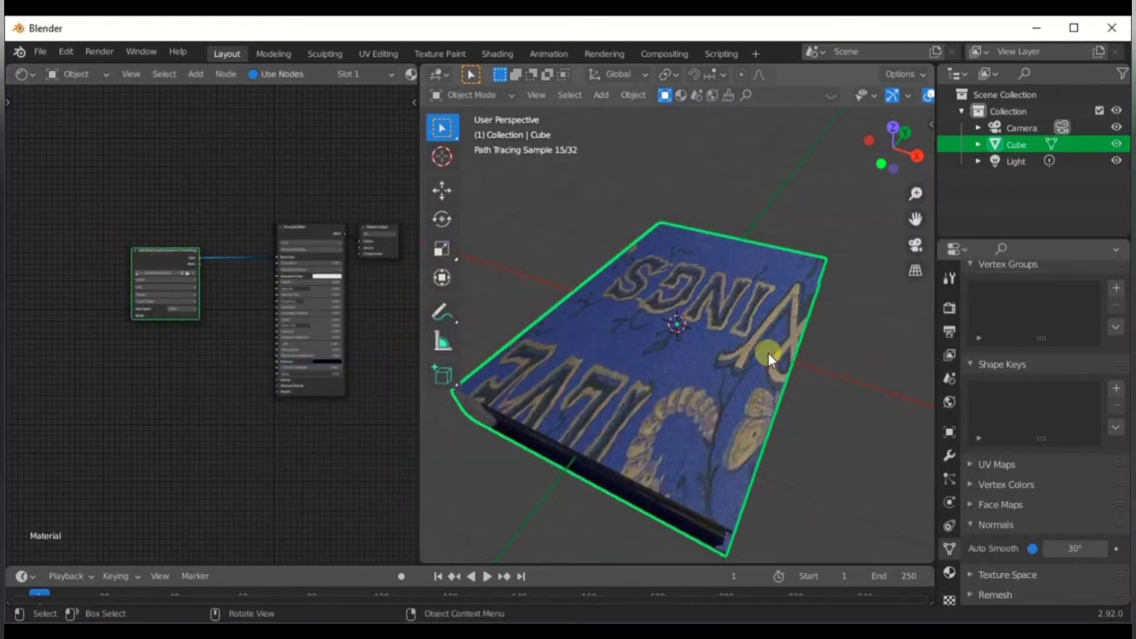
Step: Turn the Shader Editor into a UV Editor and display the blue Silver Wings cover image in full
{"action": "middle_click_drag", "start_coordinate": [502, 409], "coordinate": [635, 381]}
{"action": "left_click", "coordinate": [23, 74]}
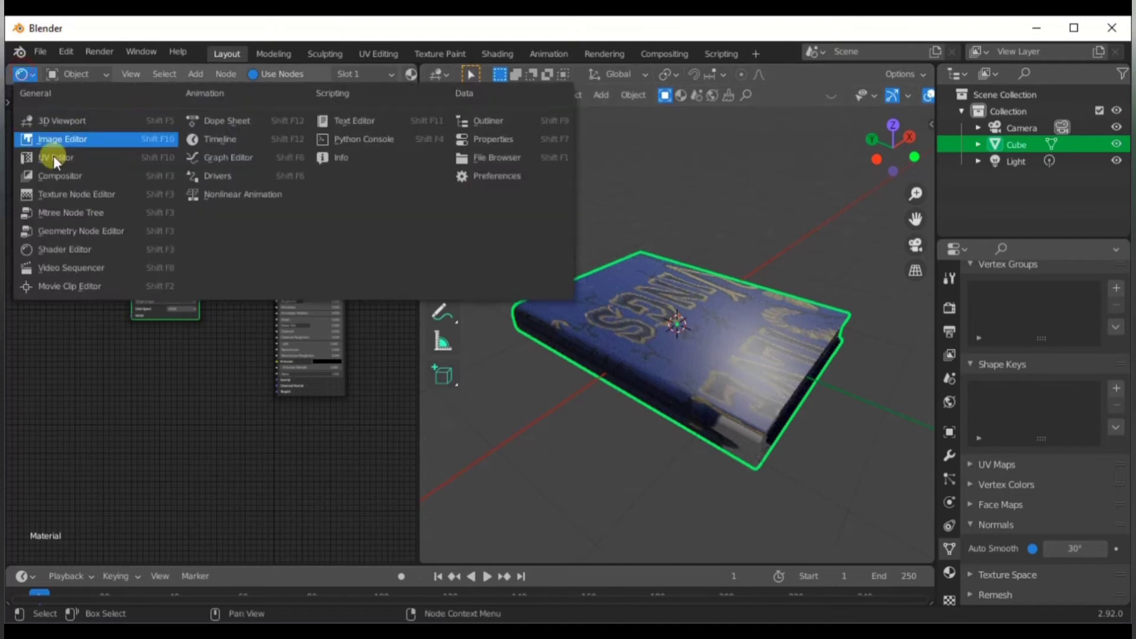
{"action": "left_click", "coordinate": [53, 145]}
{"action": "left_click", "coordinate": [143, 75]}
{"action": "left_click", "coordinate": [186, 101]}
{"action": "scroll", "coordinate": [278, 296], "scroll_direction": "down", "scroll_amount": 7}
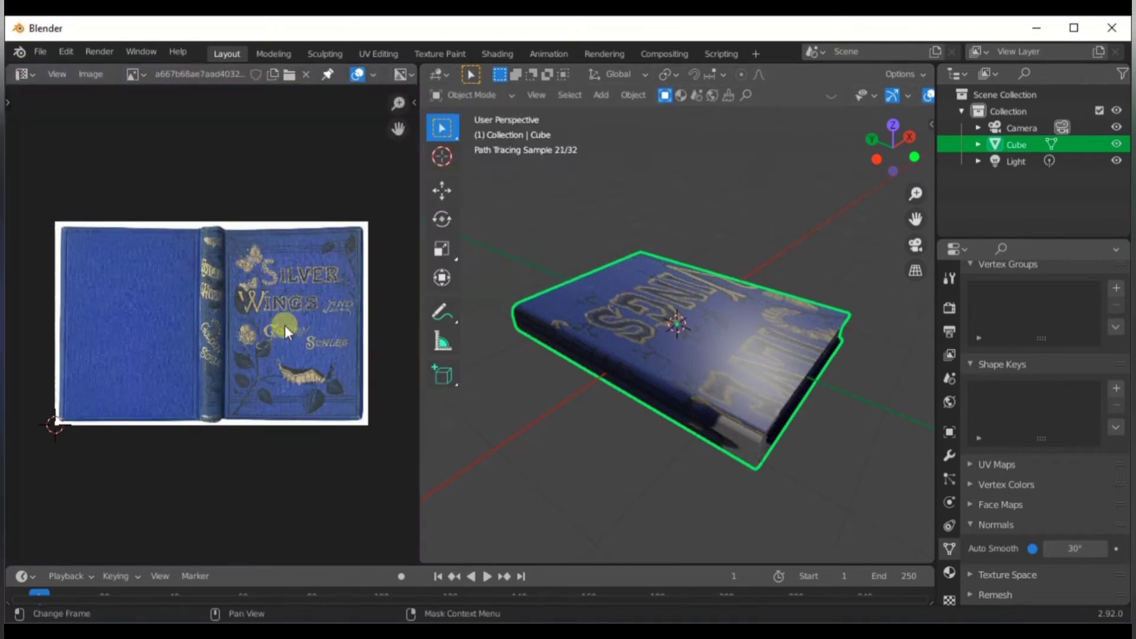
Step: Select the book's top face in Edit Mode and enlarge its UV island over the front cover artwork
{"action": "key", "text": "KP_7"}
{"action": "key", "text": "Tab"}
{"action": "left_click", "coordinate": [741, 381]}
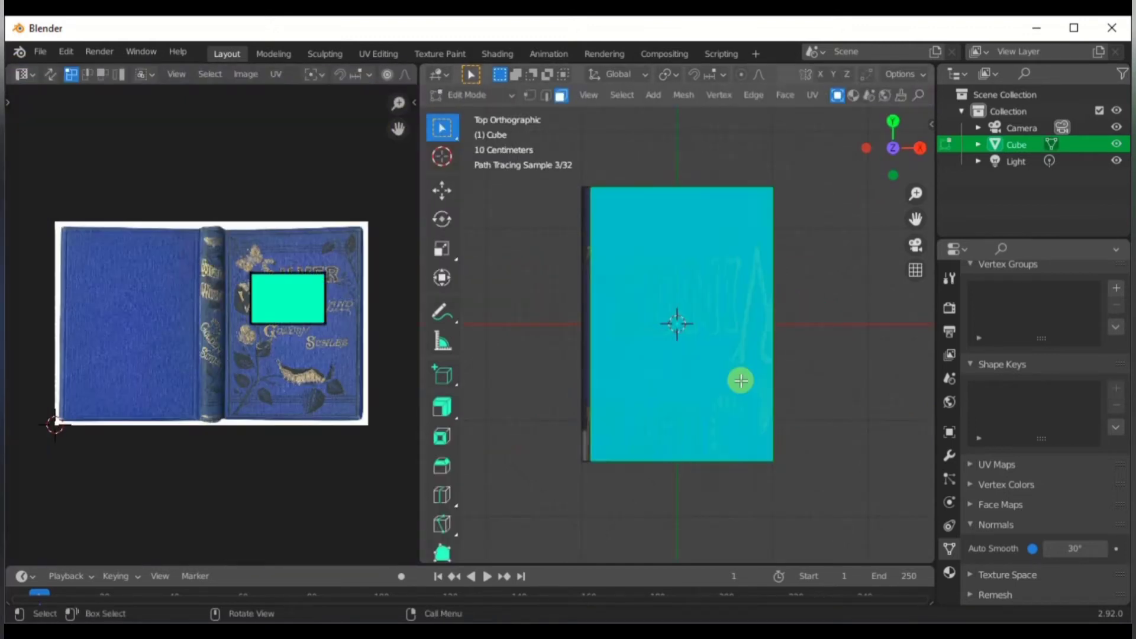
{"action": "scroll", "coordinate": [346, 369], "scroll_direction": "up", "scroll_amount": 2}
{"action": "middle_click_drag", "start_coordinate": [345, 369], "coordinate": [314, 411]}
{"action": "key", "text": "a"}
{"action": "key", "text": "s"}
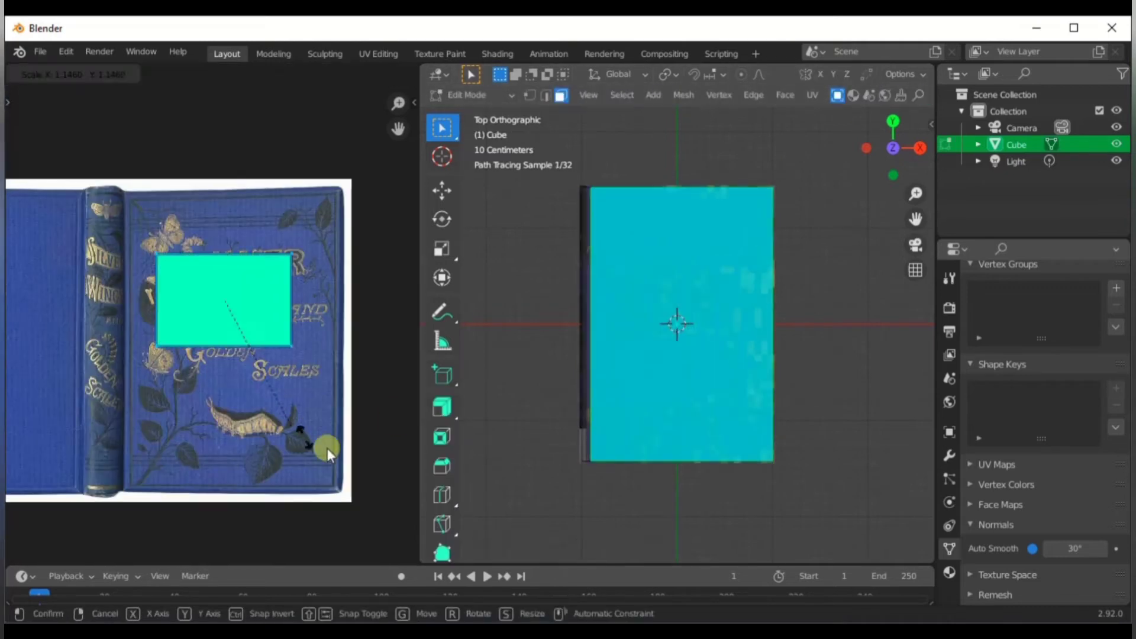
{"action": "left_click", "coordinate": [379, 536]}
Step: Move the top face's UV island and its corners to match the outline of the front cover in the image
{"action": "key", "text": "g"}
{"action": "left_click", "coordinate": [382, 506]}
{"action": "key", "text": "g"}
{"action": "left_click", "coordinate": [356, 84]}
{"action": "key", "text": "g"}
{"action": "left_click", "coordinate": [165, 527]}
{"action": "scroll", "coordinate": [56, 139], "scroll_direction": "up", "scroll_amount": 2}
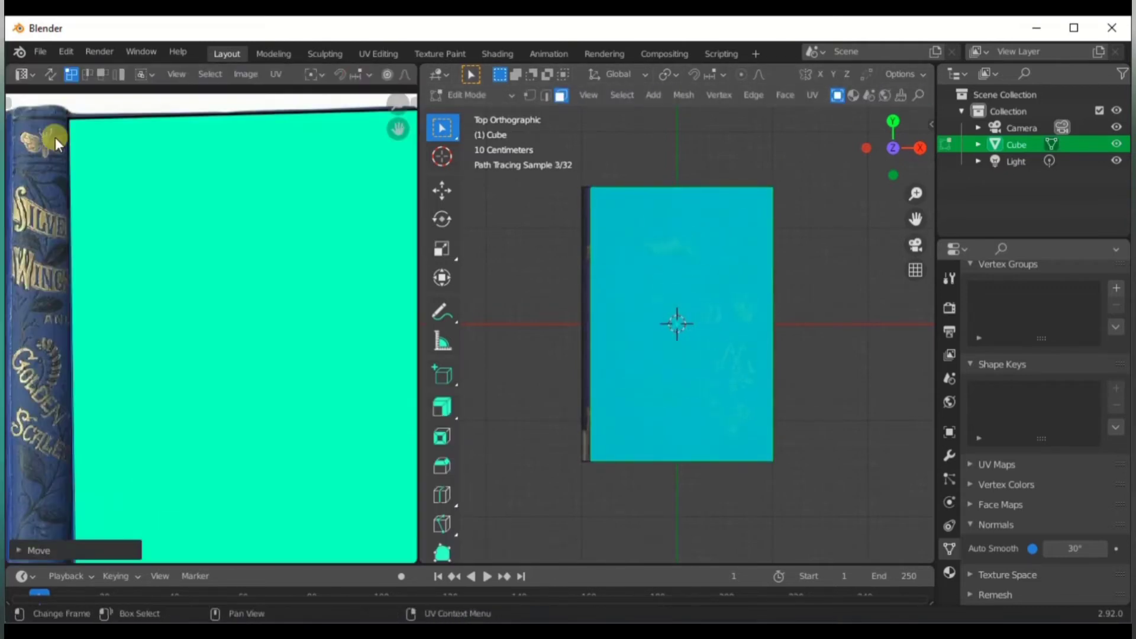
{"action": "key", "text": "g"}
{"action": "left_click", "coordinate": [148, 172]}
Step: Rotate the top face's UVs so the cover artwork reads upright and realign them with the front cover
{"action": "scroll", "coordinate": [165, 177], "scroll_direction": "down", "scroll_amount": 2}
{"action": "key", "text": "Tab"}
{"action": "key", "text": "Tab"}
{"action": "key", "text": "r"}
{"action": "left_click", "coordinate": [278, 312]}
{"action": "key", "text": "g"}
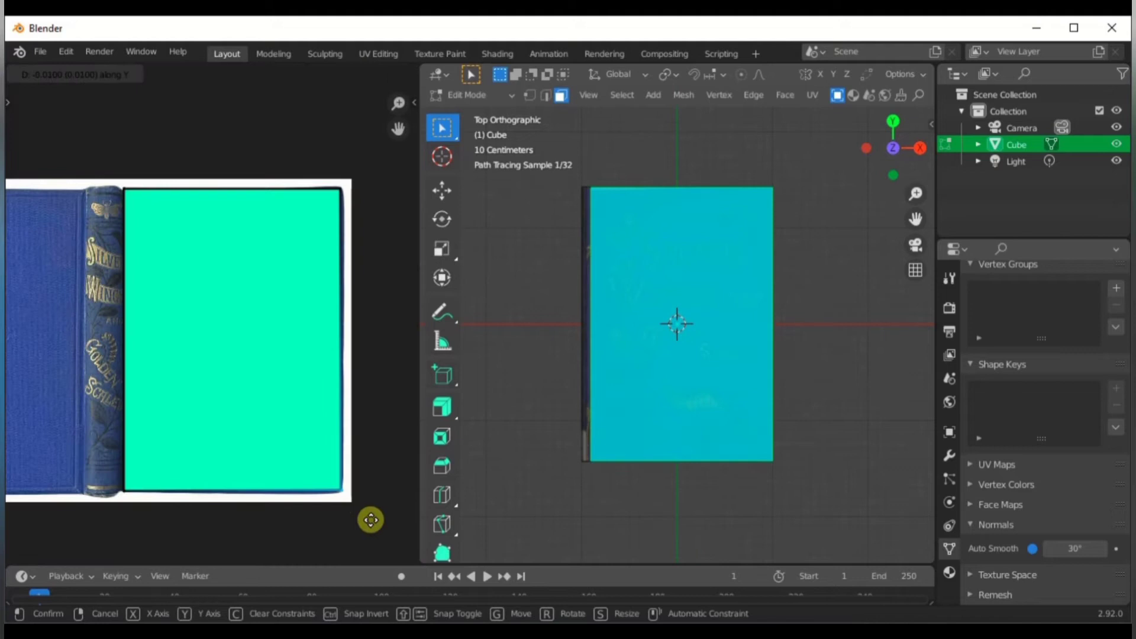
{"action": "left_click", "coordinate": [370, 517]}
{"action": "scroll", "coordinate": [218, 334], "scroll_direction": "up", "scroll_amount": 2}
{"action": "scroll", "coordinate": [296, 282], "scroll_direction": "down", "scroll_amount": 4}
Step: Select the book's bottom face and rotate, scale and move its UVs to fit the plain back cover in the image
{"action": "right_click", "coordinate": [295, 362], "text": "shift"}
{"action": "middle_click_drag", "start_coordinate": [589, 339], "coordinate": [657, 207]}
{"action": "left_click", "coordinate": [675, 331]}
{"action": "key", "text": "u"}
{"action": "key", "text": "s"}
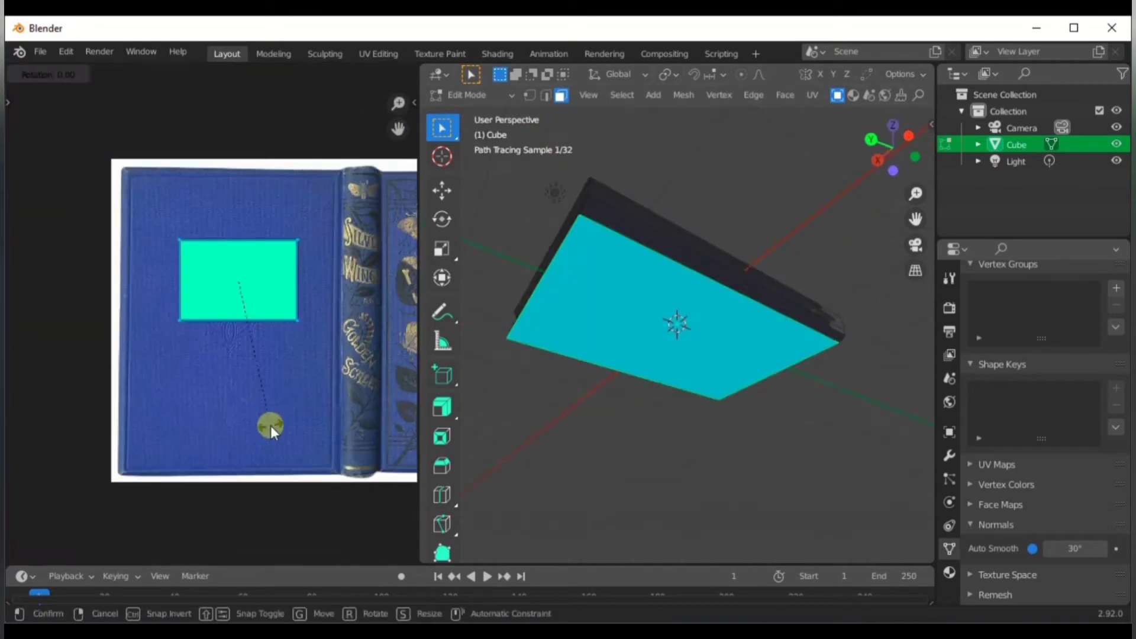
{"action": "left_click", "coordinate": [272, 430]}
{"action": "key", "text": "g"}
{"action": "left_click", "coordinate": [216, 358]}
{"action": "key", "text": "g"}
{"action": "left_click", "coordinate": [247, 531]}
{"action": "left_click", "coordinate": [558, 372]}
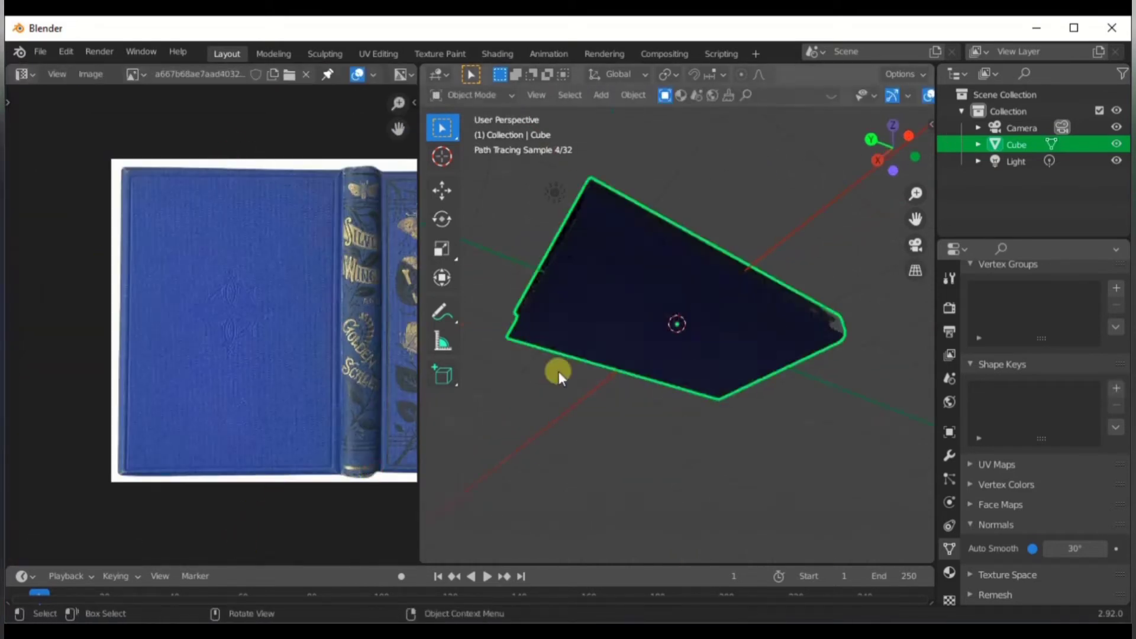
Step: Unwrap the spine faces of the book and rotate their UV strip to run vertically
{"action": "middle_click_drag", "start_coordinate": [558, 372], "coordinate": [698, 391]}
{"action": "scroll", "coordinate": [211, 323], "scroll_direction": "down", "scroll_amount": 2}
{"action": "key", "text": "u"}
{"action": "left_click", "coordinate": [641, 380]}
{"action": "key", "text": "r"}
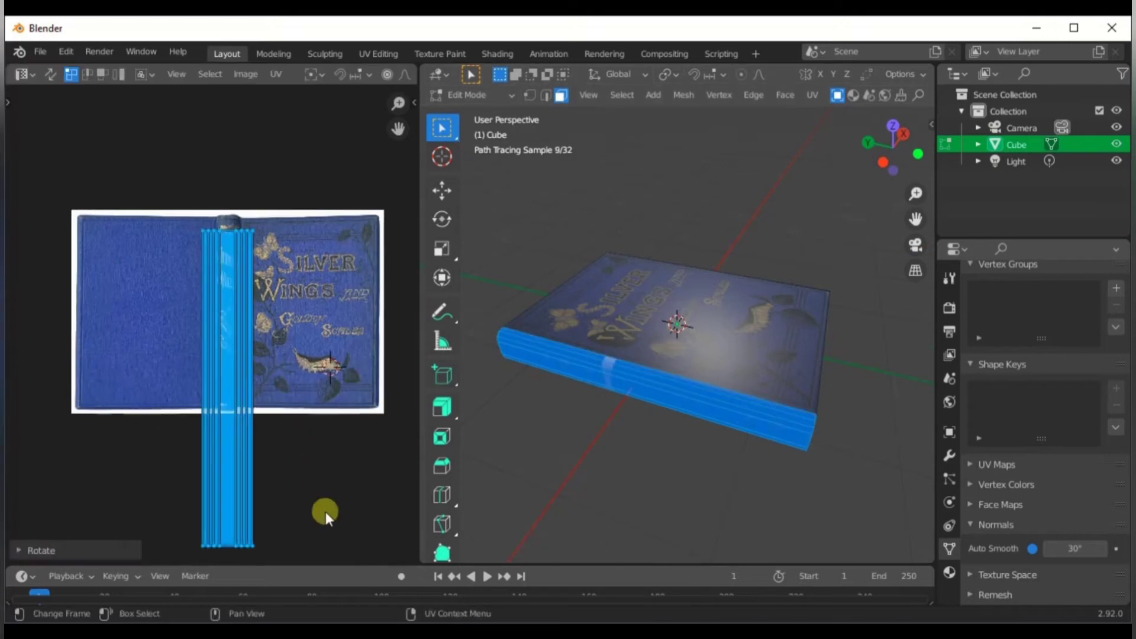
Step: Scale and move the spine's UV strip onto the spine of the cover image
{"action": "key", "text": "s"}
{"action": "key", "text": "g"}
{"action": "key", "text": "Tab"}
{"action": "key", "text": "s"}
{"action": "key", "text": "z"}
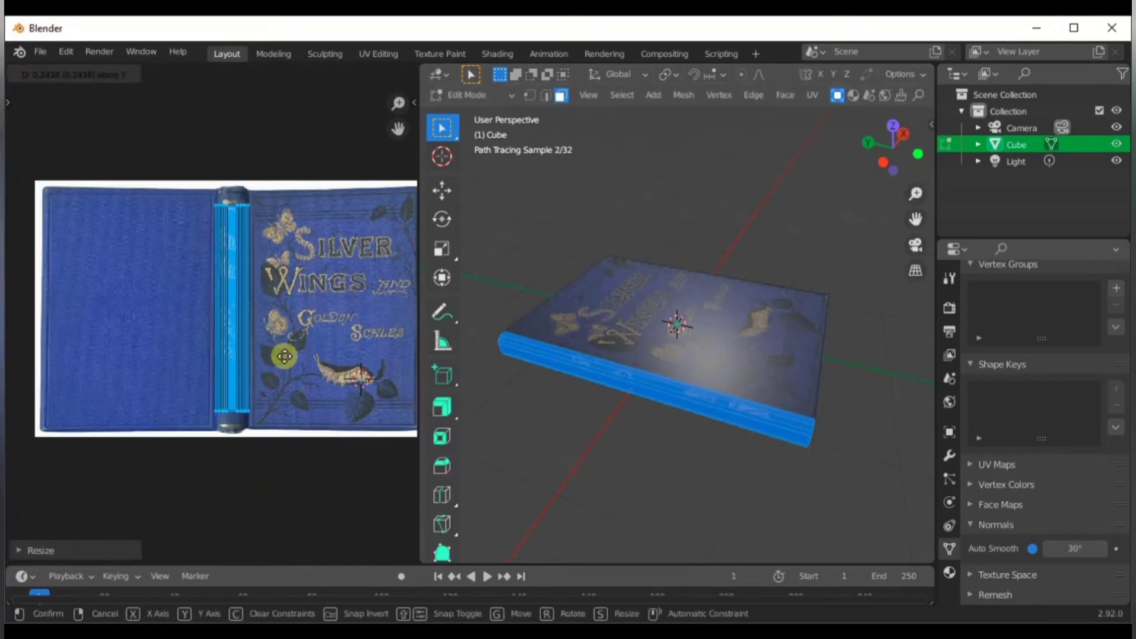
{"action": "key", "text": "Tab"}
Step: Select the three recessed page-side faces of the book in Edit Mode
{"action": "middle_click_drag", "start_coordinate": [791, 339], "coordinate": [604, 421]}
{"action": "key", "text": "Tab"}
{"action": "left_click", "coordinate": [545, 352]}
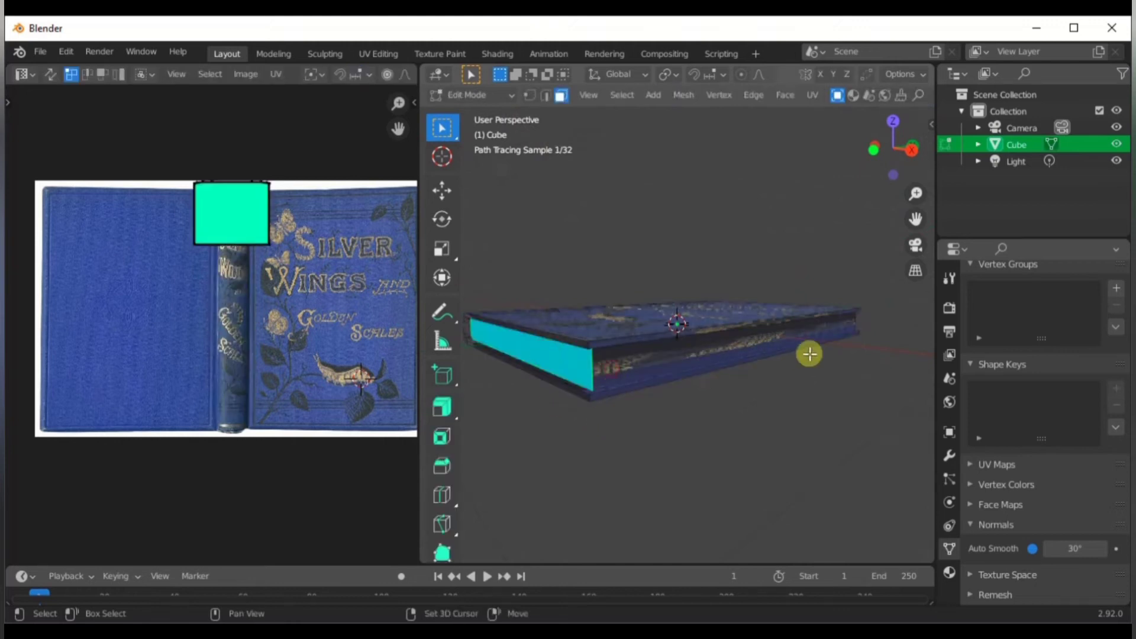
{"action": "left_click", "coordinate": [793, 341], "text": "shift"}
{"action": "middle_click_drag", "start_coordinate": [793, 349], "coordinate": [685, 446]}
{"action": "left_click", "coordinate": [598, 313], "text": "shift"}
Step: Switch back to the Shader Editor, create a new material in a second slot and assign it to the selected page faces
{"action": "left_click", "coordinate": [21, 74]}
{"action": "left_click", "coordinate": [88, 228]}
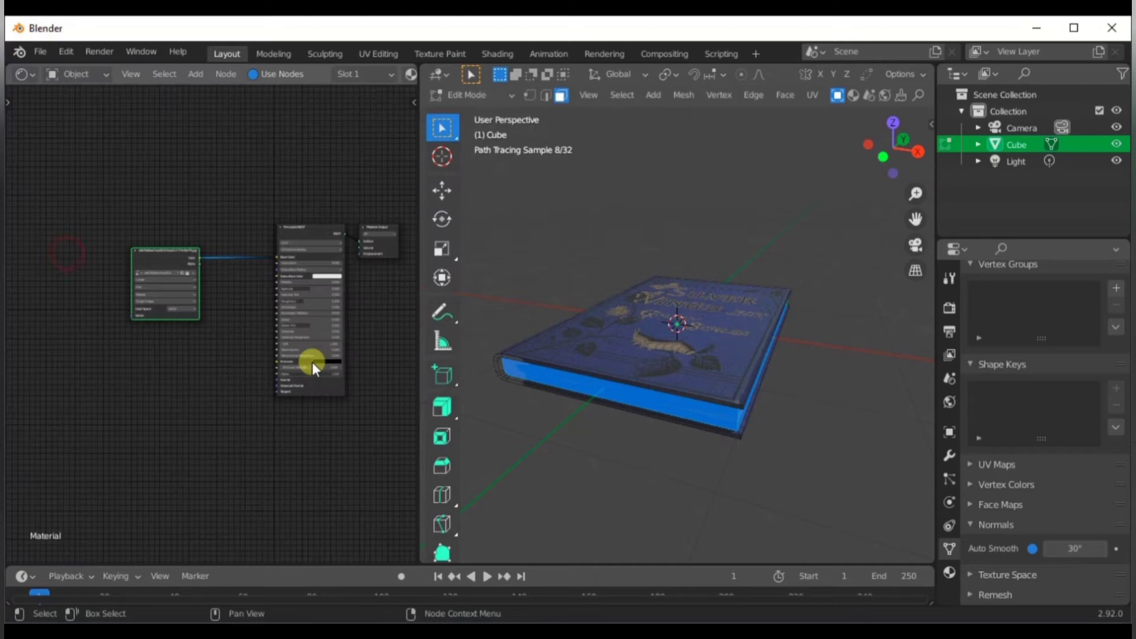
{"action": "left_click", "coordinate": [358, 73]}
{"action": "left_click", "coordinate": [445, 101]}
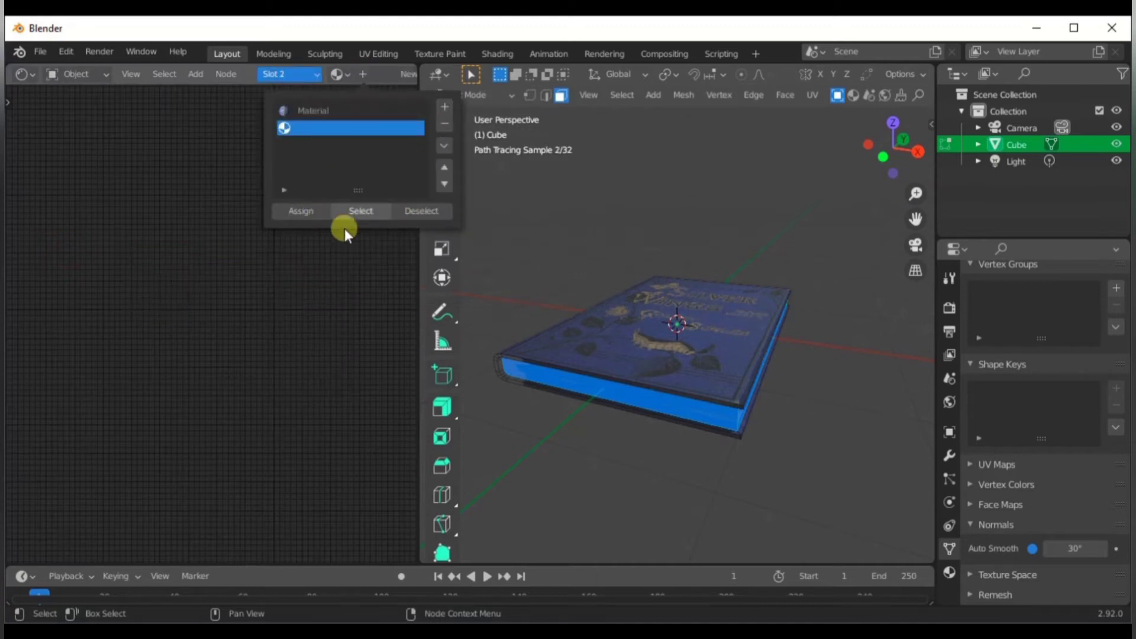
{"action": "left_click", "coordinate": [377, 74]}
{"action": "middle_click_drag", "start_coordinate": [383, 308], "coordinate": [332, 348]}
{"action": "left_click", "coordinate": [349, 74]}
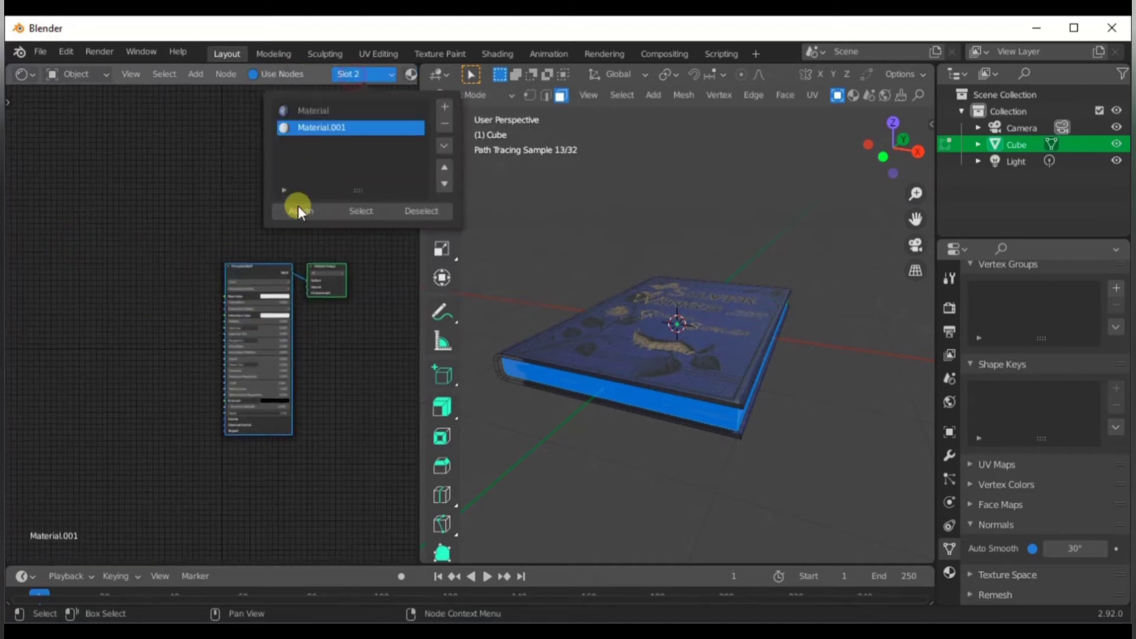
{"action": "left_click", "coordinate": [296, 204]}
{"action": "key", "text": "Tab"}
{"action": "middle_click_drag", "start_coordinate": [598, 381], "coordinate": [652, 372]}
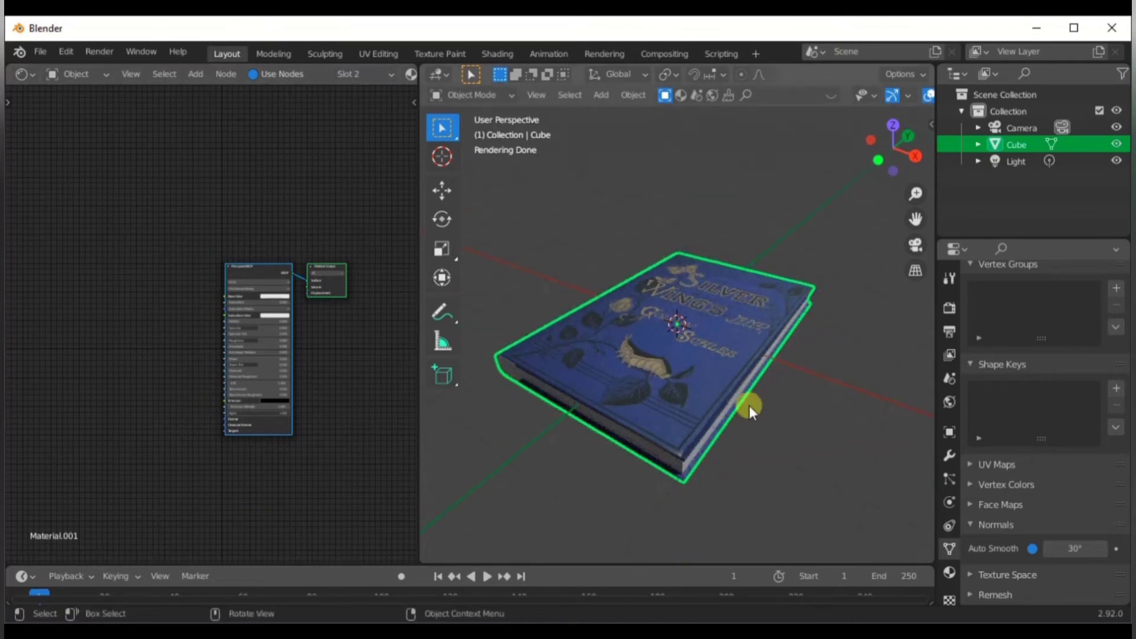
Step: Add a Noise Texture node in front of the page material's Principled BSDF
{"action": "middle_click_drag", "start_coordinate": [236, 256], "coordinate": [256, 311]}
{"action": "scroll", "coordinate": [219, 290], "scroll_direction": "up", "scroll_amount": 4}
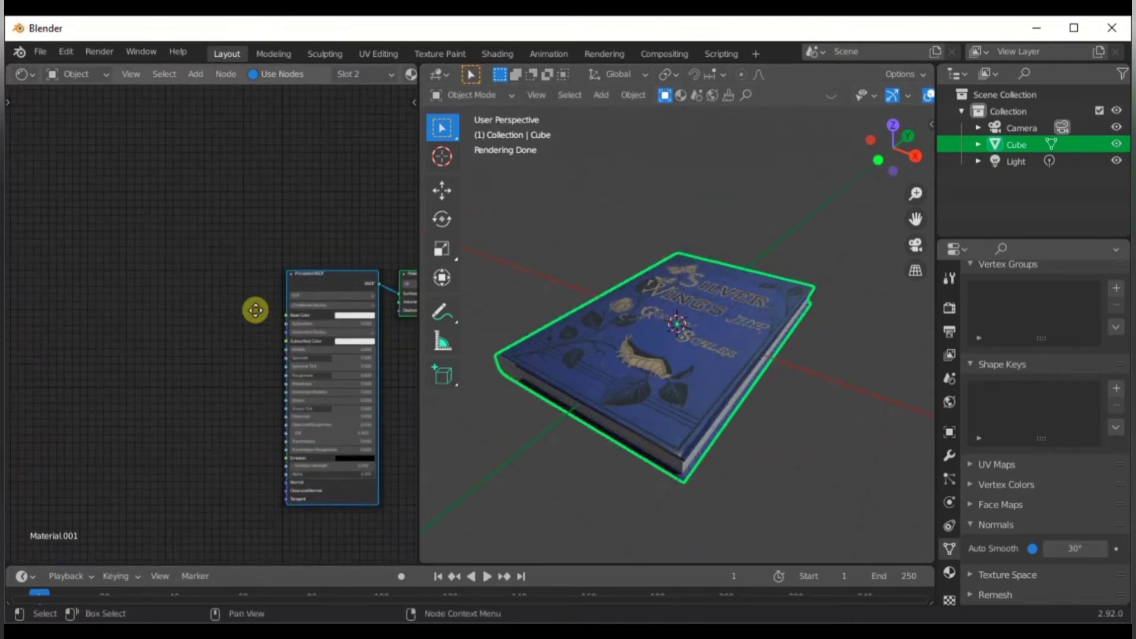
{"action": "key", "text": "shift+a"}
{"action": "mouse_move", "coordinate": [257, 314]}
{"action": "left_click", "coordinate": [358, 498]}
{"action": "left_click", "coordinate": [100, 293]}
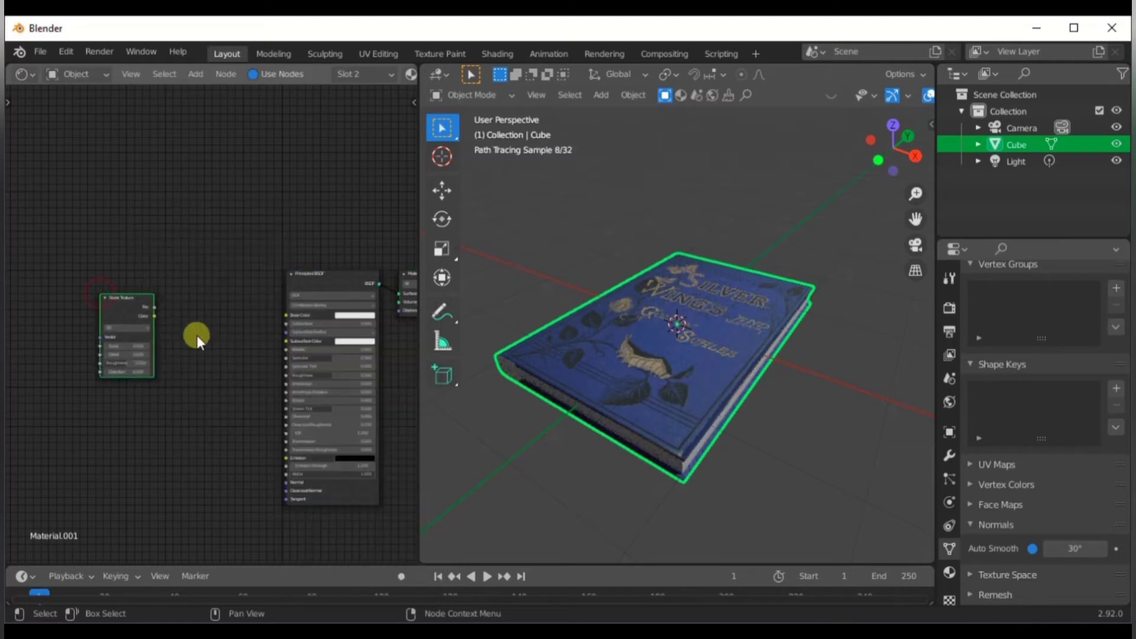
Step: Add a ColorRamp node and connect the Noise Texture through it to the Principled BSDF's Base Color
{"action": "key", "text": "shift+a"}
{"action": "mouse_move", "coordinate": [179, 382]}
{"action": "left_click", "coordinate": [291, 187]}
{"action": "left_click", "coordinate": [171, 288]}
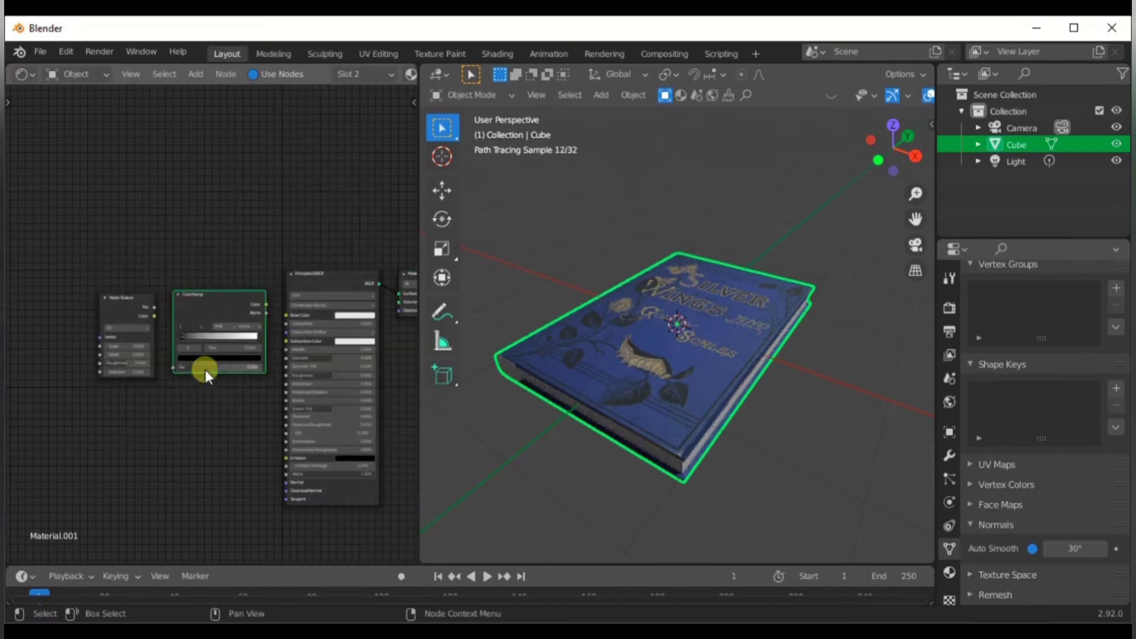
{"action": "left_click", "coordinate": [263, 304]}
{"action": "middle_click_drag", "start_coordinate": [474, 343], "coordinate": [779, 384]}
{"action": "middle_click_drag", "start_coordinate": [119, 438], "coordinate": [203, 355]}
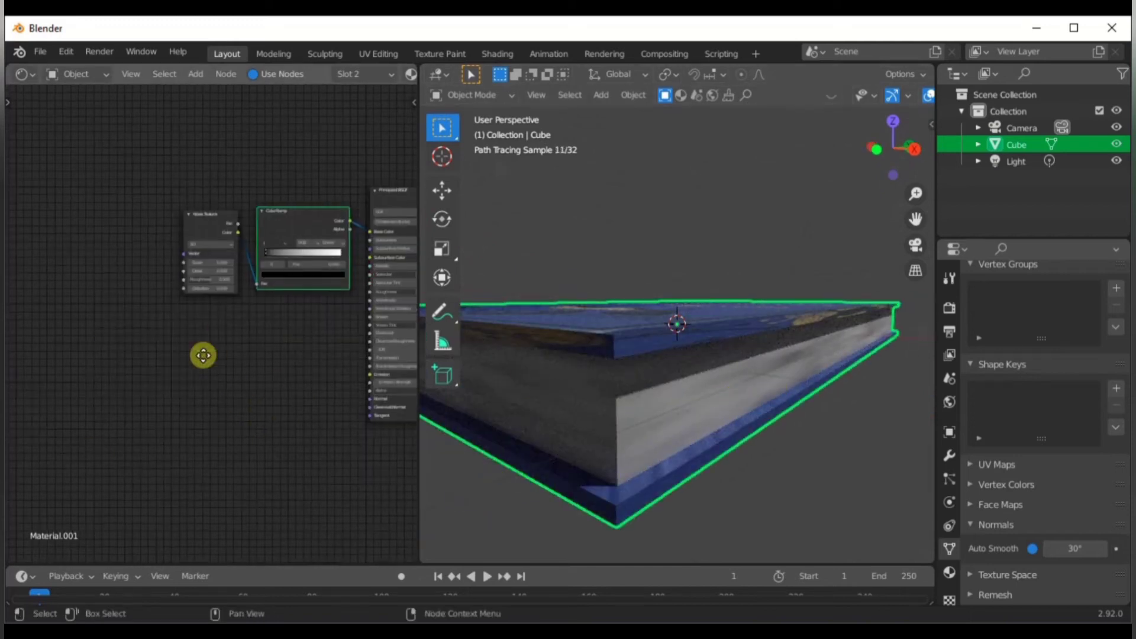
Step: Add a Mapping node and a Texture Coordinate node in front of the Noise Texture
{"action": "middle_click_drag", "start_coordinate": [124, 380], "coordinate": [149, 387]}
{"action": "key", "text": "shift+a"}
{"action": "left_click", "coordinate": [127, 256]}
{"action": "type", "text": "map"}
{"action": "key", "text": "Return"}
{"action": "left_click", "coordinate": [127, 290]}
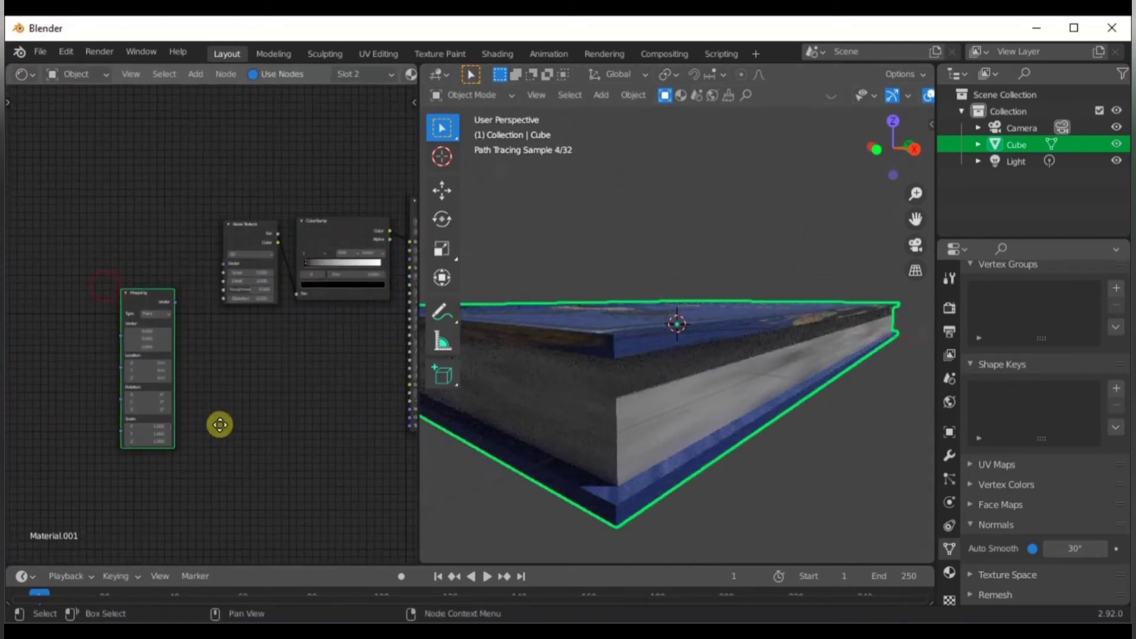
{"action": "key", "text": "shift+a"}
{"action": "mouse_move", "coordinate": [71, 385]}
{"action": "left_click", "coordinate": [223, 292]}
{"action": "left_click", "coordinate": [74, 356]}
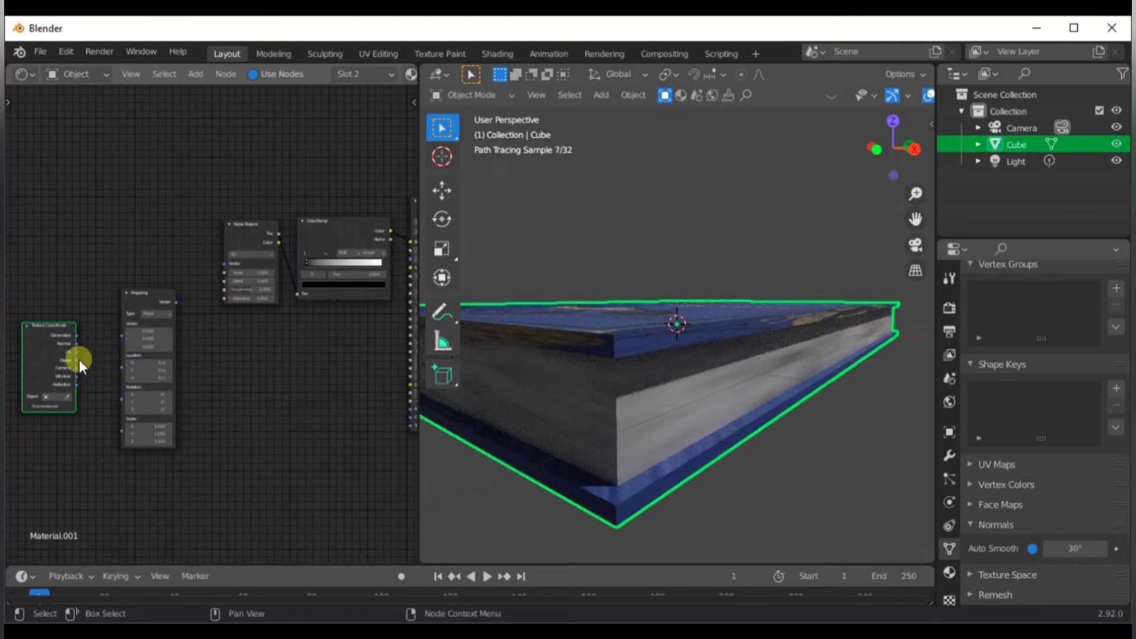
Step: Connect the Texture Coordinate's UV output to the Mapping node and the Mapping output to the Noise Texture's Vector
{"action": "middle_click_drag", "start_coordinate": [82, 360], "coordinate": [246, 368]}
{"action": "scroll", "coordinate": [261, 368], "scroll_direction": "up", "scroll_amount": 6}
{"action": "left_click_drag", "start_coordinate": [231, 365], "coordinate": [303, 323]}
{"action": "middle_click_drag", "start_coordinate": [403, 276], "coordinate": [253, 339]}
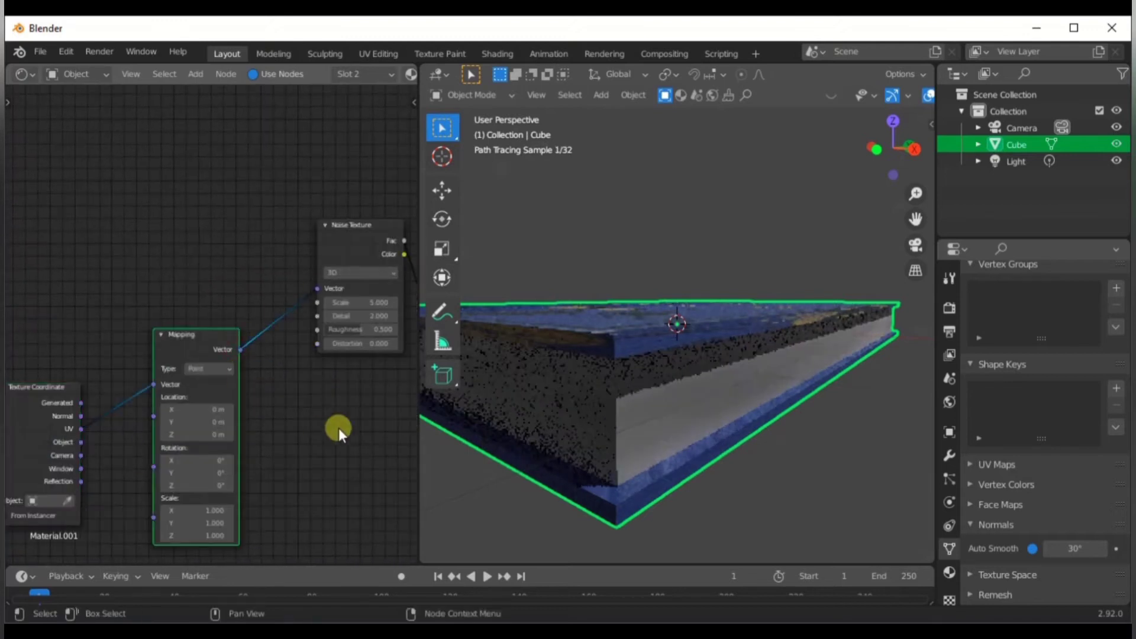
{"action": "left_click", "coordinate": [339, 430]}
Step: Set the Noise Texture's Scale to 10 and bring the ColorRamp stops close together, with the black stop at 0.432
{"action": "middle_click_drag", "start_coordinate": [338, 429], "coordinate": [206, 449]}
{"action": "scroll", "coordinate": [201, 492], "scroll_direction": "down", "scroll_amount": 5}
{"action": "scroll", "coordinate": [112, 486], "scroll_direction": "up", "scroll_amount": 6}
{"action": "middle_click_drag", "start_coordinate": [103, 484], "coordinate": [203, 450]}
{"action": "middle_click_drag", "start_coordinate": [335, 361], "coordinate": [176, 523]}
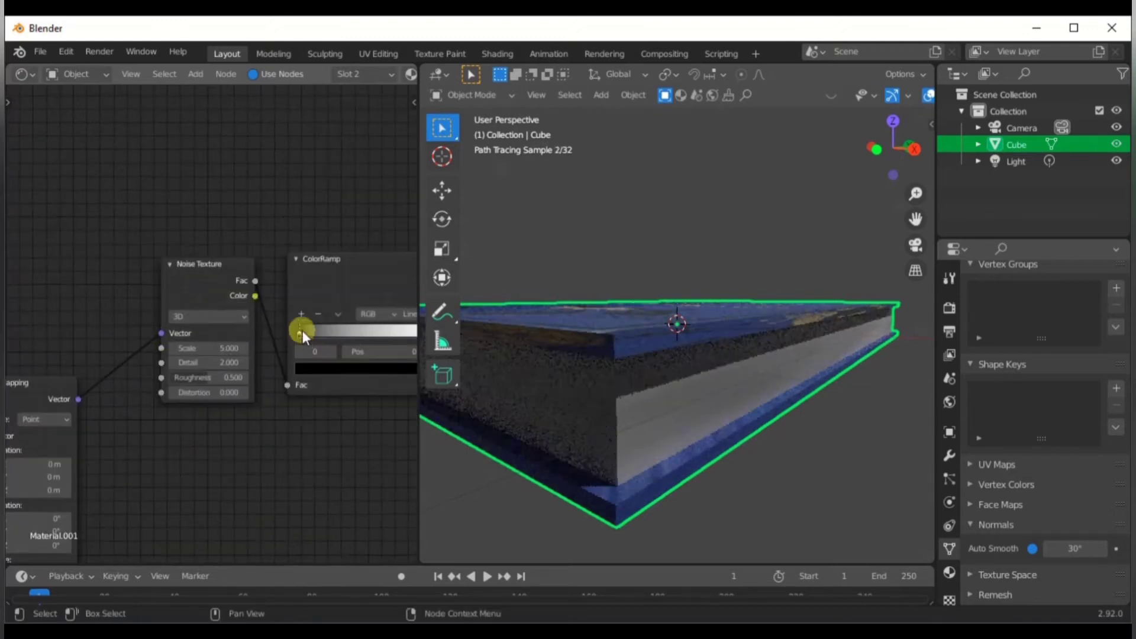
{"action": "middle_click_drag", "start_coordinate": [322, 469], "coordinate": [188, 532]}
{"action": "left_click_drag", "start_coordinate": [304, 394], "coordinate": [252, 395]}
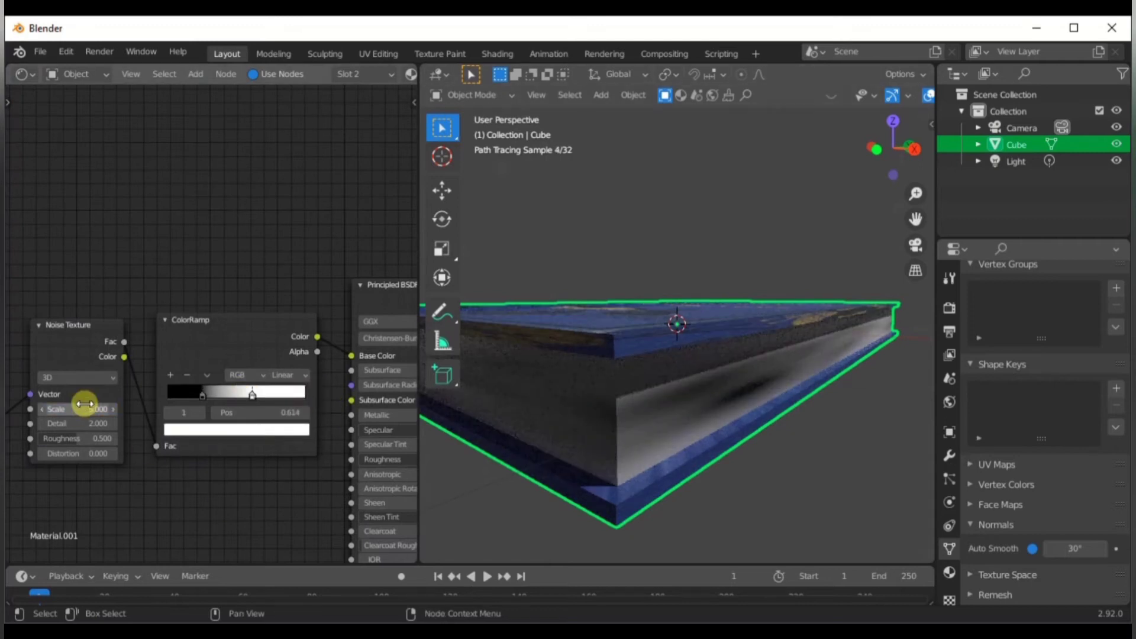
{"action": "left_click_drag", "start_coordinate": [85, 404], "coordinate": [84, 406]}
{"action": "left_click_drag", "start_coordinate": [202, 393], "coordinate": [224, 391]}
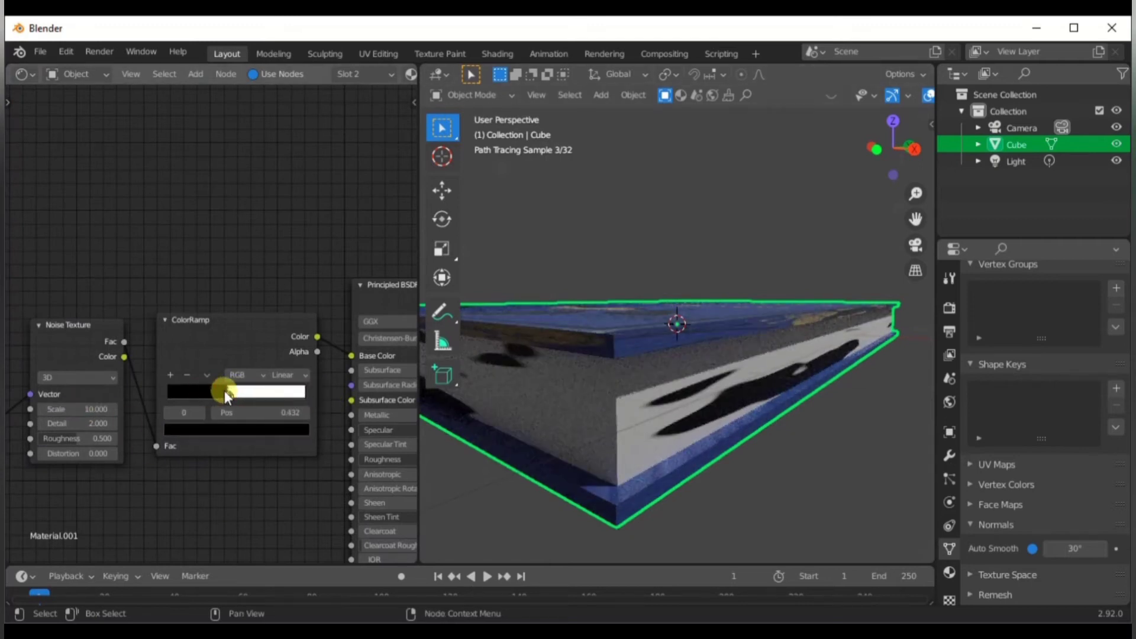
{"action": "middle_click_drag", "start_coordinate": [142, 500], "coordinate": [198, 442]}
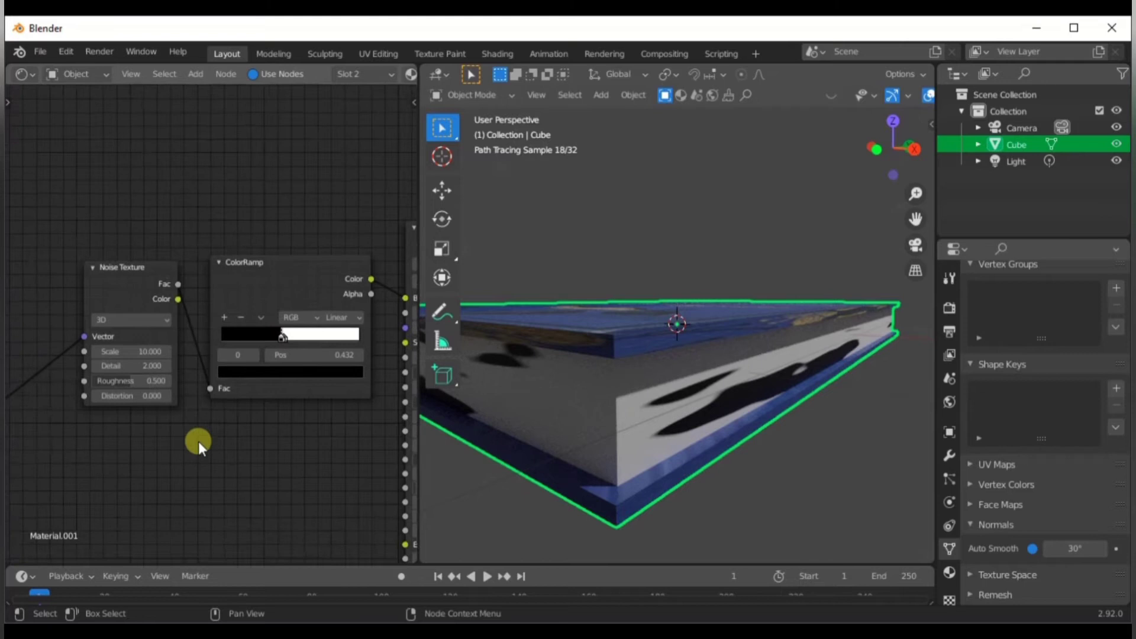
Step: Set the Noise Texture's Scale to 16 and its Detail to 16
{"action": "scroll", "coordinate": [198, 441], "scroll_direction": "up", "scroll_amount": 2}
{"action": "left_click_drag", "start_coordinate": [126, 345], "coordinate": [128, 350]}
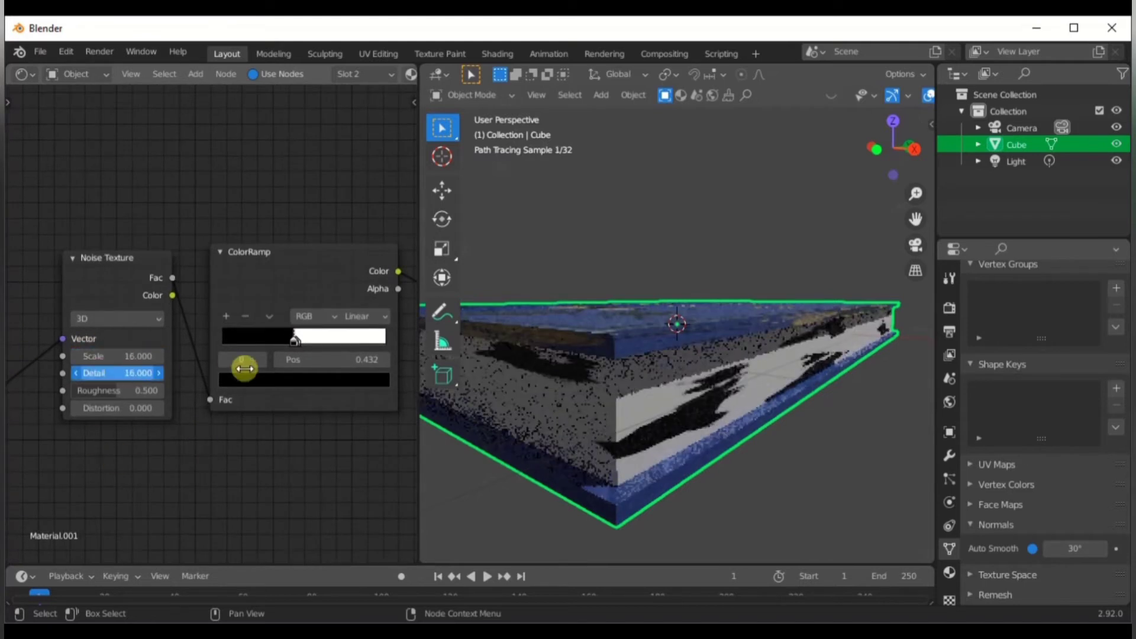
{"action": "left_click_drag", "start_coordinate": [245, 368], "coordinate": [245, 368]}
Step: Increase the Mapping node's Z scale and reduce the Noise Texture's Scale to stretch the pattern on the pages
{"action": "scroll", "coordinate": [77, 450], "scroll_direction": "down", "scroll_amount": 1}
{"action": "middle_click_drag", "start_coordinate": [51, 469], "coordinate": [271, 288]}
{"action": "left_click_drag", "start_coordinate": [143, 451], "coordinate": [301, 436]}
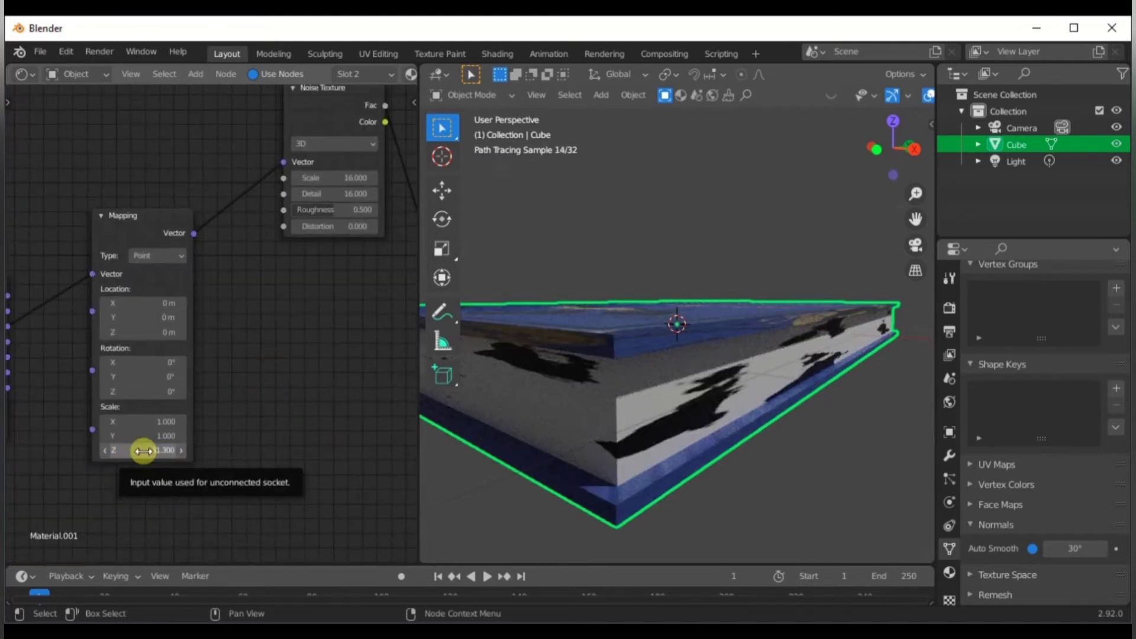
{"action": "middle_click_drag", "start_coordinate": [285, 326], "coordinate": [199, 536]}
{"action": "left_click_drag", "start_coordinate": [264, 386], "coordinate": [259, 386]}
{"action": "scroll", "coordinate": [279, 505], "scroll_direction": "down", "scroll_amount": 5}
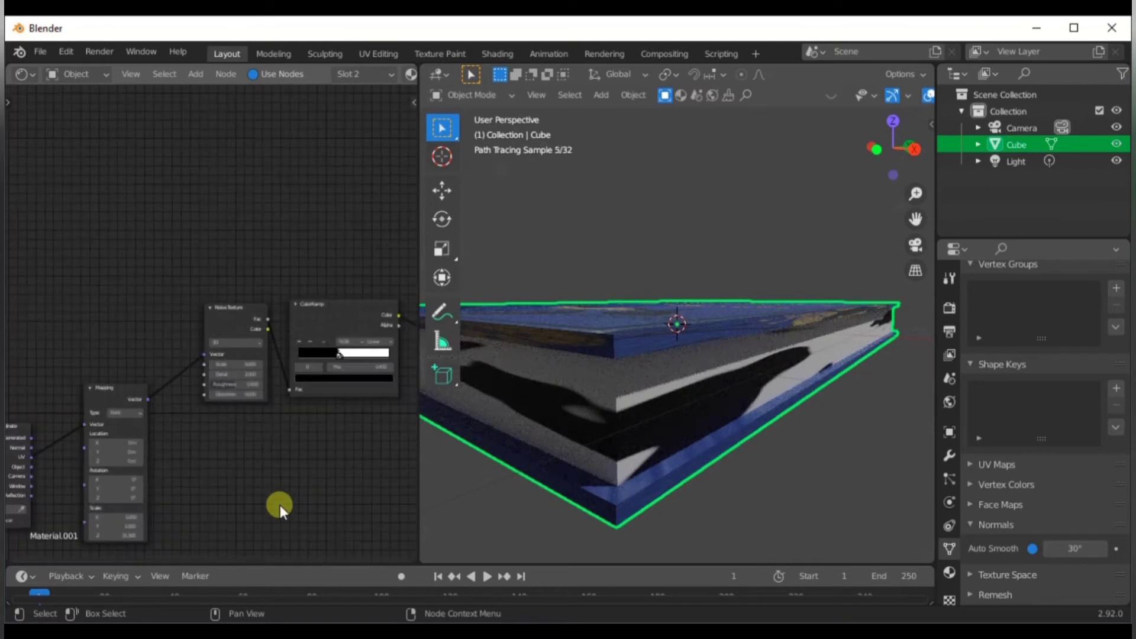
Step: Duplicate the Noise Texture, place the copy below the original and feed it from the Mapping node's Vector output
{"action": "middle_click_drag", "start_coordinate": [280, 506], "coordinate": [266, 401]}
{"action": "left_click", "coordinate": [226, 215]}
{"action": "key", "text": "shift+d"}
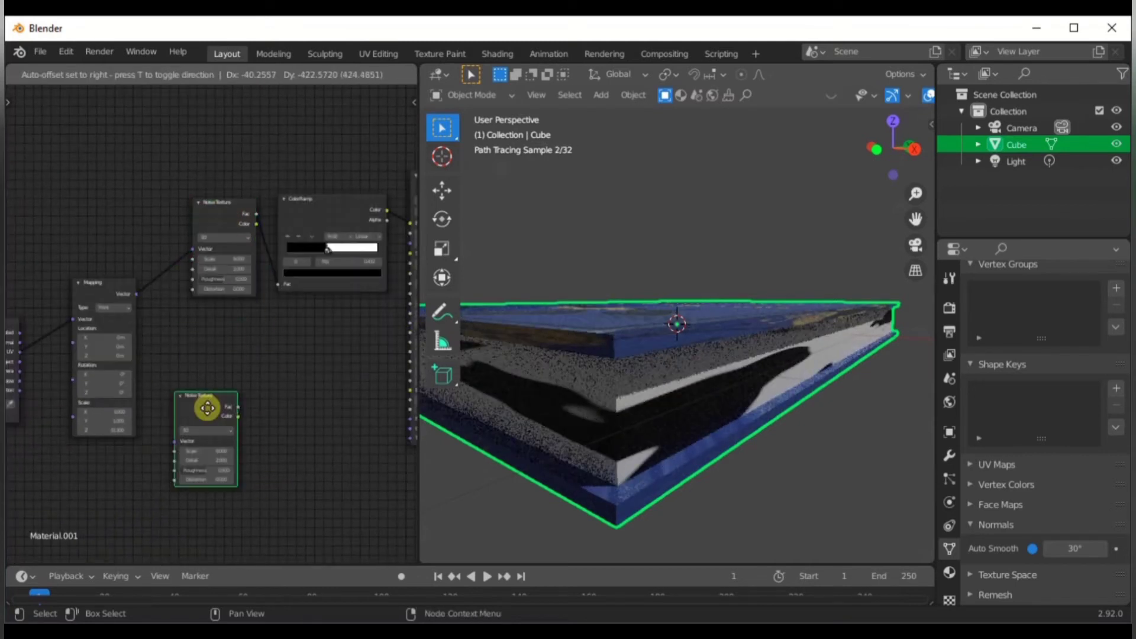
{"action": "left_click_drag", "start_coordinate": [194, 429], "coordinate": [194, 428]}
{"action": "middle_click_drag", "start_coordinate": [196, 386], "coordinate": [123, 379]}
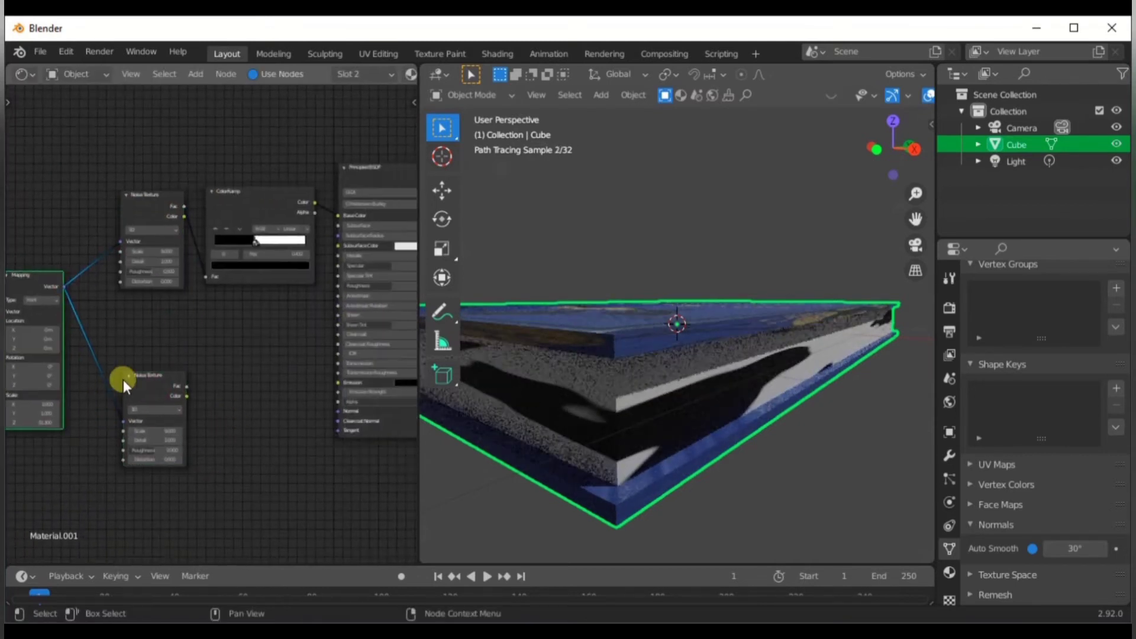
Step: Add a Bump node driven by the duplicated Noise Texture's Fac and connect its output to the Principled BSDF's Normal
{"action": "key", "text": "shift+a"}
{"action": "left_click", "coordinate": [190, 398]}
{"action": "type", "text": "bump"}
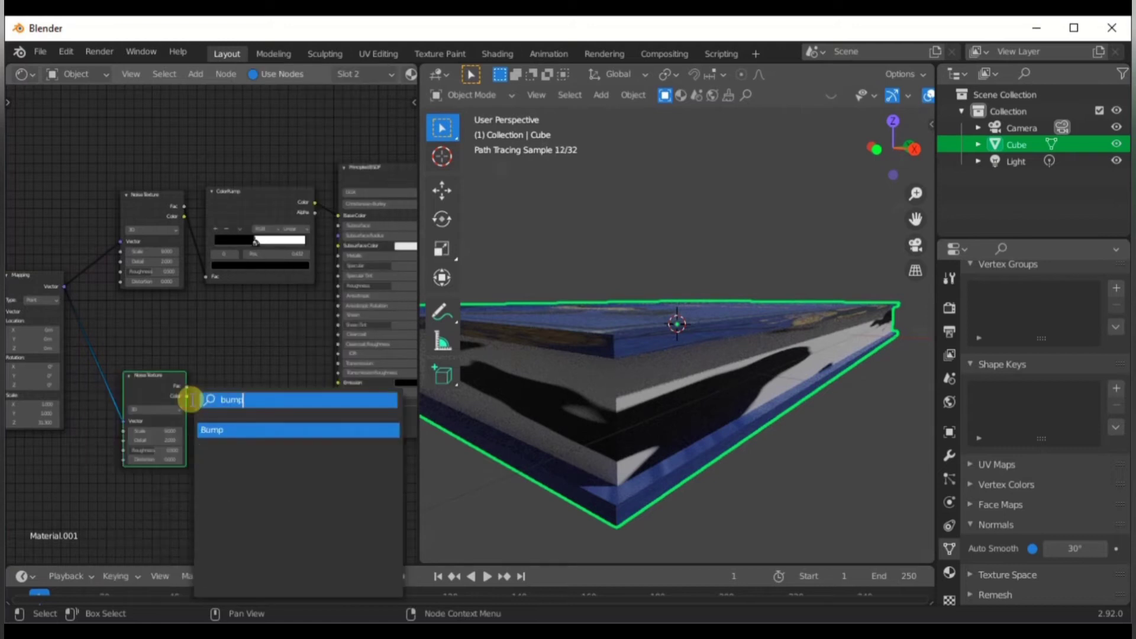
{"action": "key", "text": "Return"}
{"action": "left_click_drag", "start_coordinate": [342, 407], "coordinate": [339, 411]}
{"action": "left_click_drag", "start_coordinate": [186, 395], "coordinate": [260, 452]}
{"action": "left_click", "coordinate": [133, 382]}
Step: Set the Mapping node's scale to X 7.6, Y 3.7 and Z 1 so the page pattern forms thin lines
{"action": "scroll", "coordinate": [205, 450], "scroll_direction": "up", "scroll_amount": 5}
{"action": "middle_click_drag", "start_coordinate": [205, 450], "coordinate": [258, 417]}
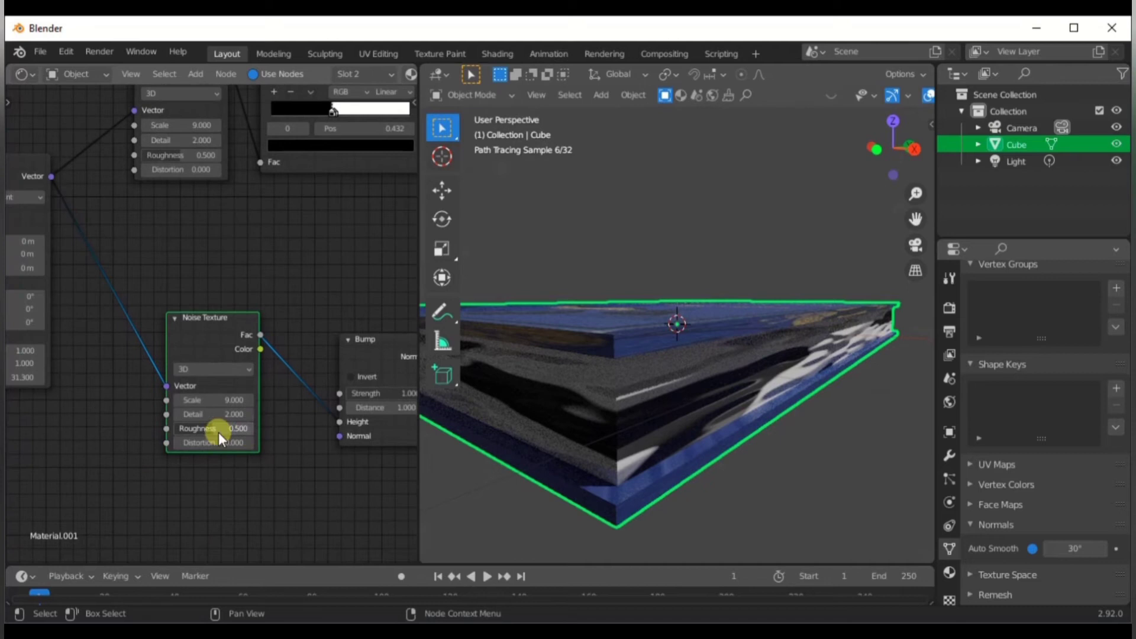
{"action": "middle_click_drag", "start_coordinate": [42, 422], "coordinate": [245, 465]}
{"action": "scroll", "coordinate": [219, 421], "scroll_direction": "up", "scroll_amount": 4}
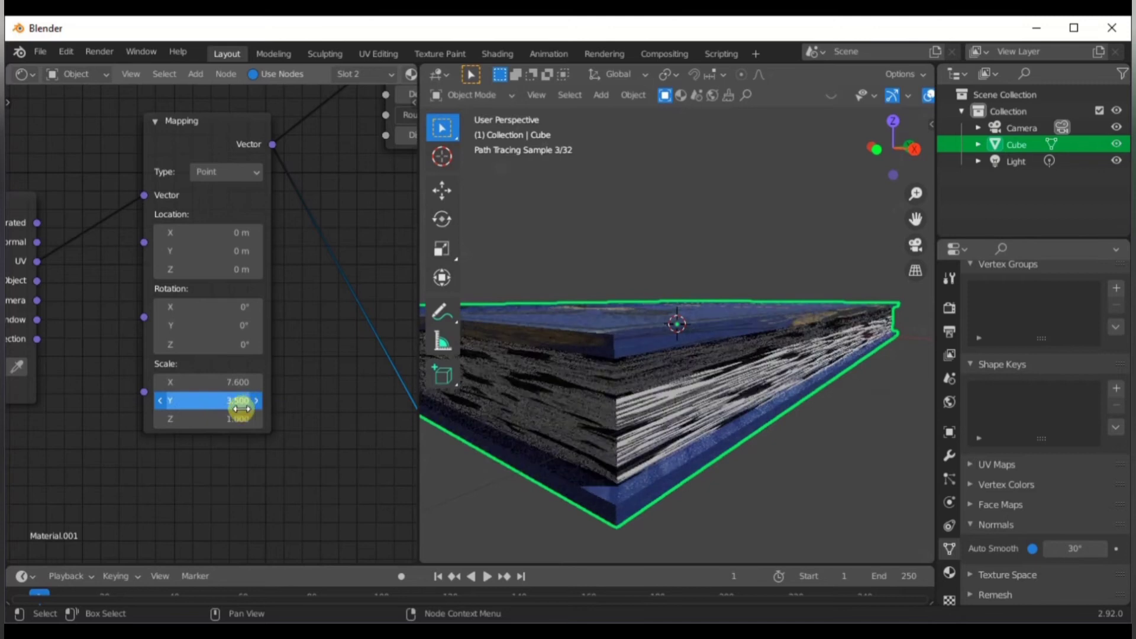
{"action": "left_click_drag", "start_coordinate": [230, 411], "coordinate": [252, 411]}
{"action": "scroll", "coordinate": [297, 416], "scroll_direction": "down", "scroll_amount": 5}
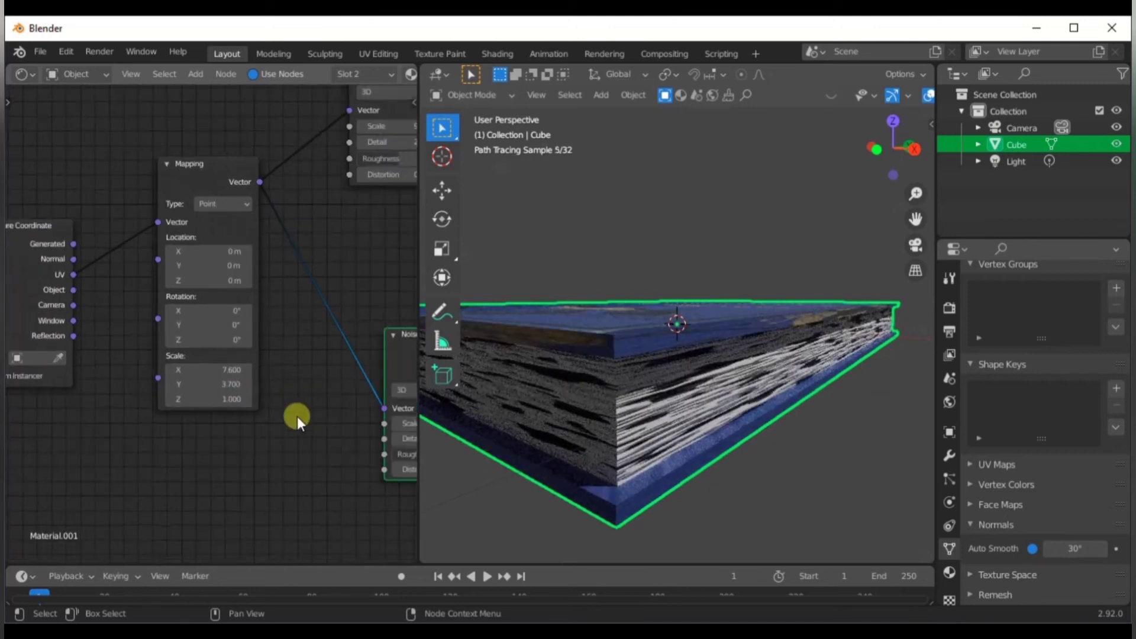
Step: Spread the ColorRamp stops apart and recolor them tan and cream, with the cream stop at 0.650
{"action": "middle_click_drag", "start_coordinate": [329, 302], "coordinate": [66, 497]}
{"action": "scroll", "coordinate": [255, 370], "scroll_direction": "up", "scroll_amount": 7}
{"action": "left_click_drag", "start_coordinate": [289, 335], "coordinate": [338, 342]}
{"action": "left_click_drag", "start_coordinate": [288, 337], "coordinate": [231, 338]}
{"action": "left_click", "coordinate": [252, 390]}
{"action": "left_click", "coordinate": [370, 141]}
{"action": "left_click_drag", "start_coordinate": [272, 189], "coordinate": [270, 165]}
{"action": "scroll", "coordinate": [294, 172], "scroll_direction": "up", "scroll_amount": 3}
{"action": "left_click", "coordinate": [338, 337]}
{"action": "left_click", "coordinate": [284, 392]}
{"action": "scroll", "coordinate": [333, 434], "scroll_direction": "down", "scroll_amount": 3}
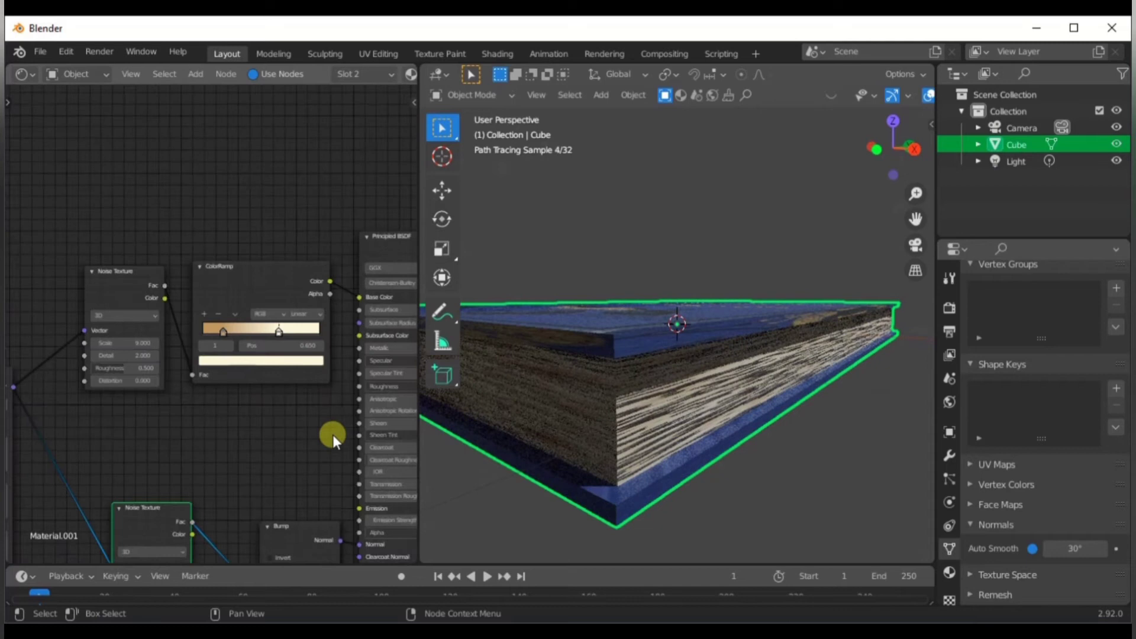
Step: Tidy the page material's node layout by moving the ColorRamp, Mapping and Texture Coordinate nodes closer to their neighbours
{"action": "scroll", "coordinate": [256, 428], "scroll_direction": "down", "scroll_amount": 2}
{"action": "scroll", "coordinate": [270, 414], "scroll_direction": "down", "scroll_amount": 1}
{"action": "left_click_drag", "start_coordinate": [228, 301], "coordinate": [215, 324]}
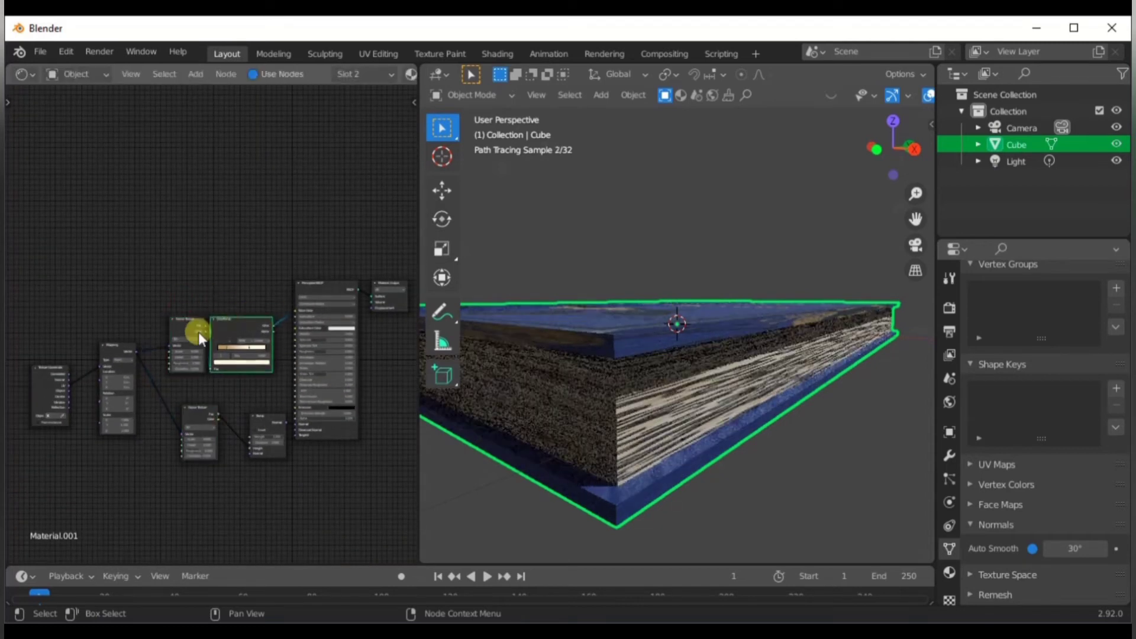
{"action": "left_click_drag", "start_coordinate": [106, 350], "coordinate": [118, 351]}
{"action": "left_click_drag", "start_coordinate": [37, 386], "coordinate": [56, 388]}
{"action": "scroll", "coordinate": [272, 389], "scroll_direction": "up", "scroll_amount": 6}
{"action": "middle_click_drag", "start_coordinate": [391, 360], "coordinate": [284, 388]}
{"action": "left_click_drag", "start_coordinate": [292, 388], "coordinate": [327, 400]}
{"action": "scroll", "coordinate": [1009, 349], "scroll_direction": "up", "scroll_amount": 3}
Step: Switch to the cover's material slot and move its image texture node away from the Principled BSDF to make room
{"action": "left_click", "coordinate": [1041, 308]}
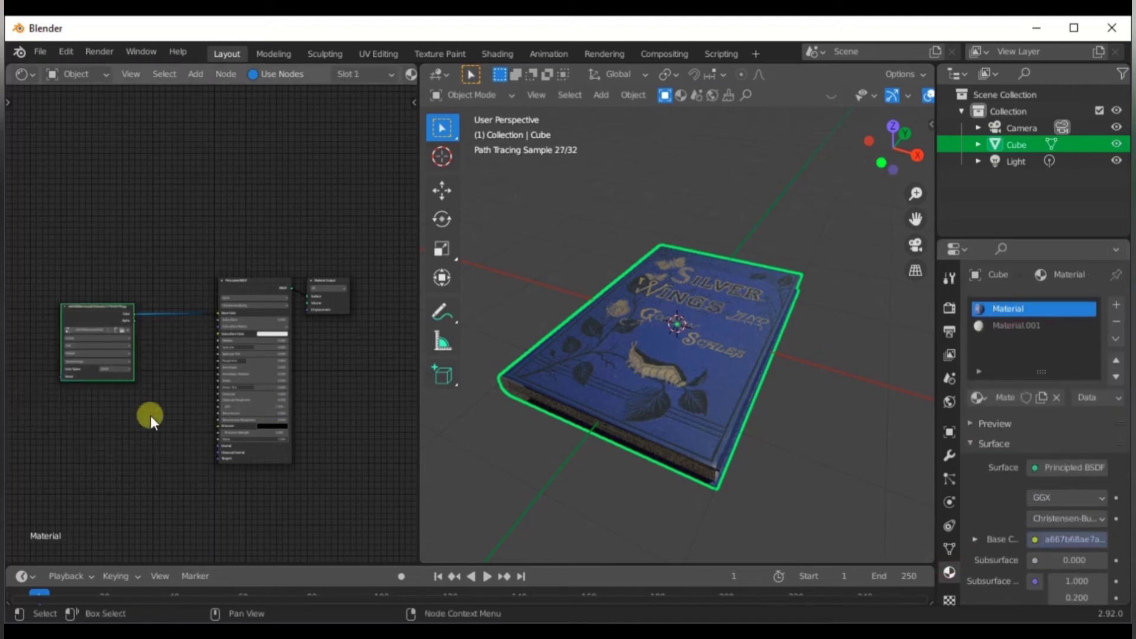
{"action": "scroll", "coordinate": [144, 384], "scroll_direction": "up", "scroll_amount": 1}
{"action": "middle_click_drag", "start_coordinate": [144, 383], "coordinate": [208, 362]}
{"action": "left_click_drag", "start_coordinate": [145, 275], "coordinate": [169, 264]}
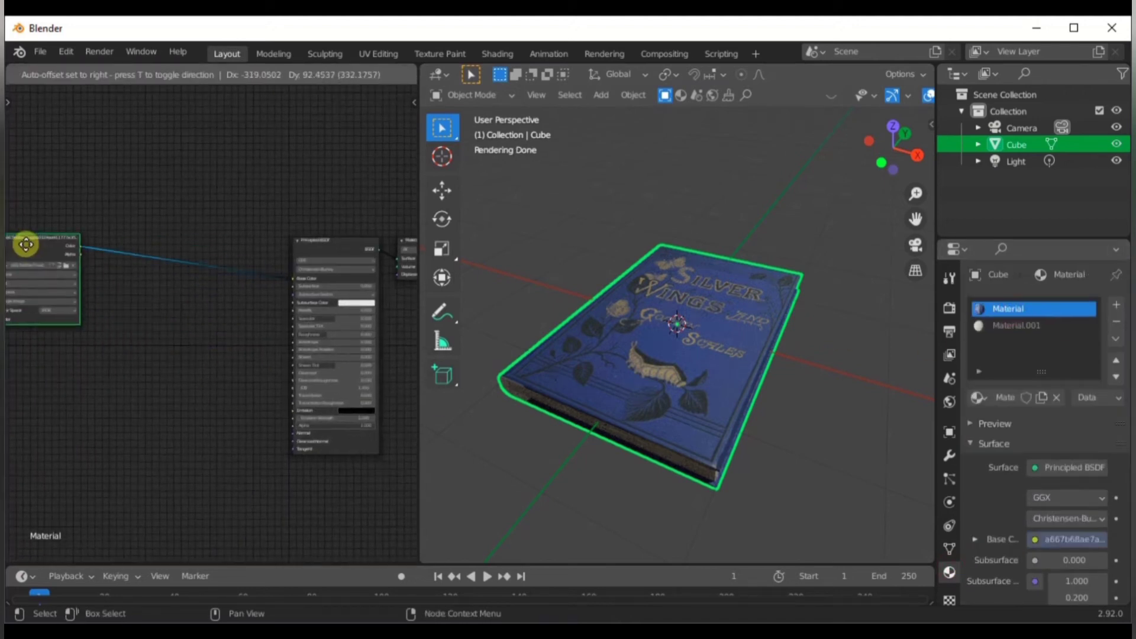
{"action": "left_click_drag", "start_coordinate": [25, 243], "coordinate": [101, 229]}
Step: Add a Voronoi Texture below the cover image node and preview its Distance output on the book
{"action": "key", "text": "shift+a"}
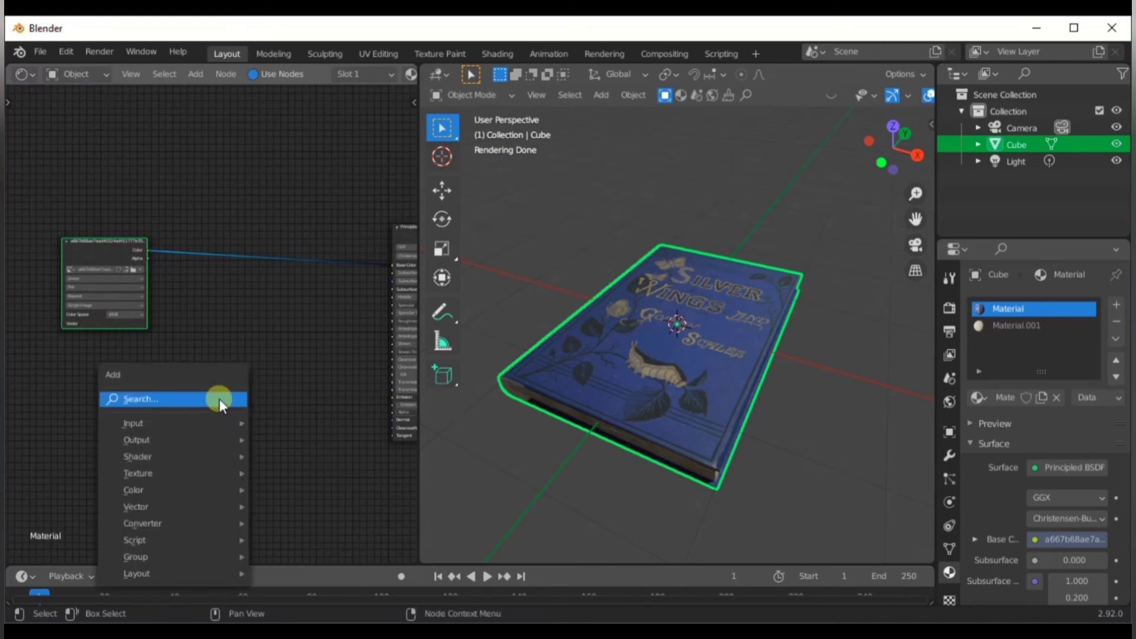
{"action": "mouse_move", "coordinate": [164, 470]}
{"action": "left_click", "coordinate": [310, 448]}
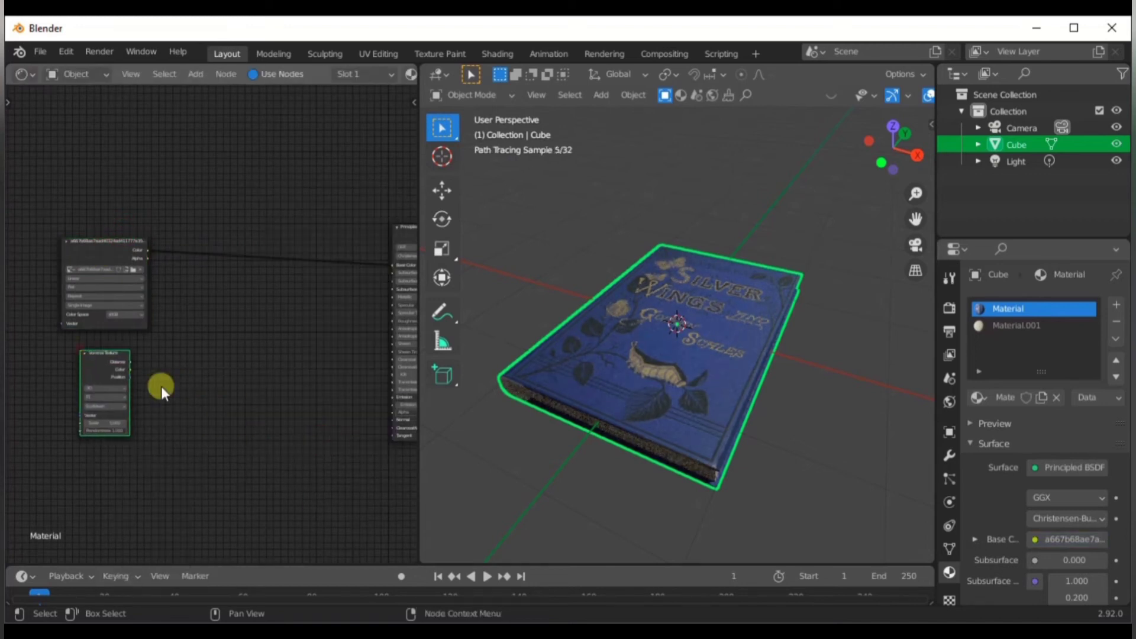
{"action": "left_click", "coordinate": [126, 374], "text": "ctrl+shift"}
{"action": "scroll", "coordinate": [183, 435], "scroll_direction": "up", "scroll_amount": 4}
{"action": "middle_click_drag", "start_coordinate": [116, 432], "coordinate": [255, 357]}
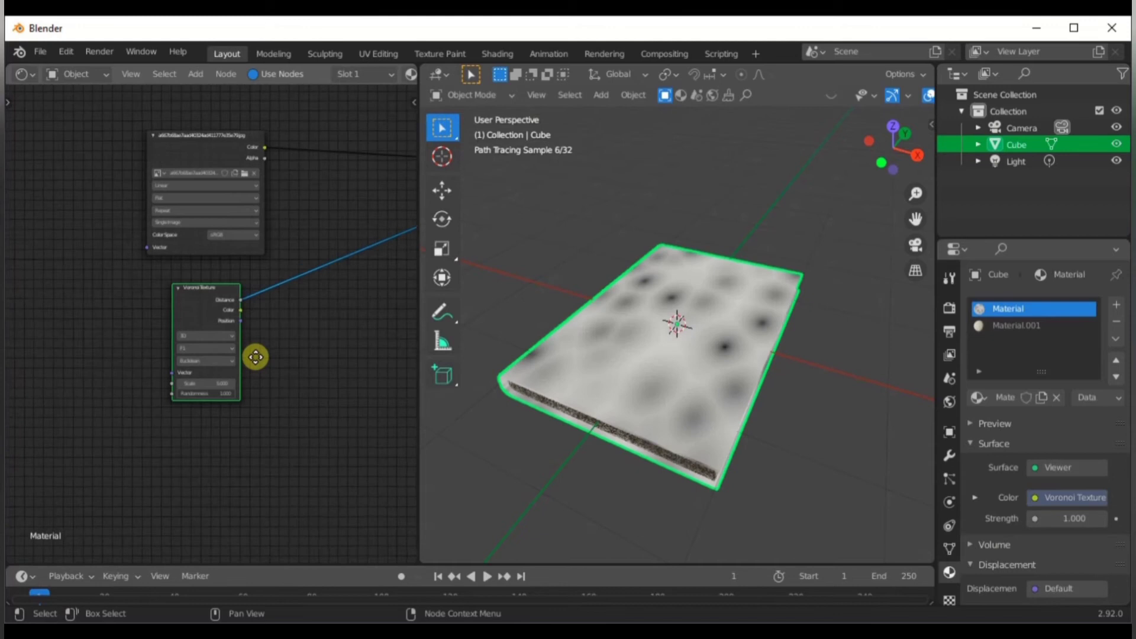
Step: Set the Voronoi Texture to 4D with the Minkowski distance metric and a Scale of 16
{"action": "scroll", "coordinate": [268, 361], "scroll_direction": "up", "scroll_amount": 2}
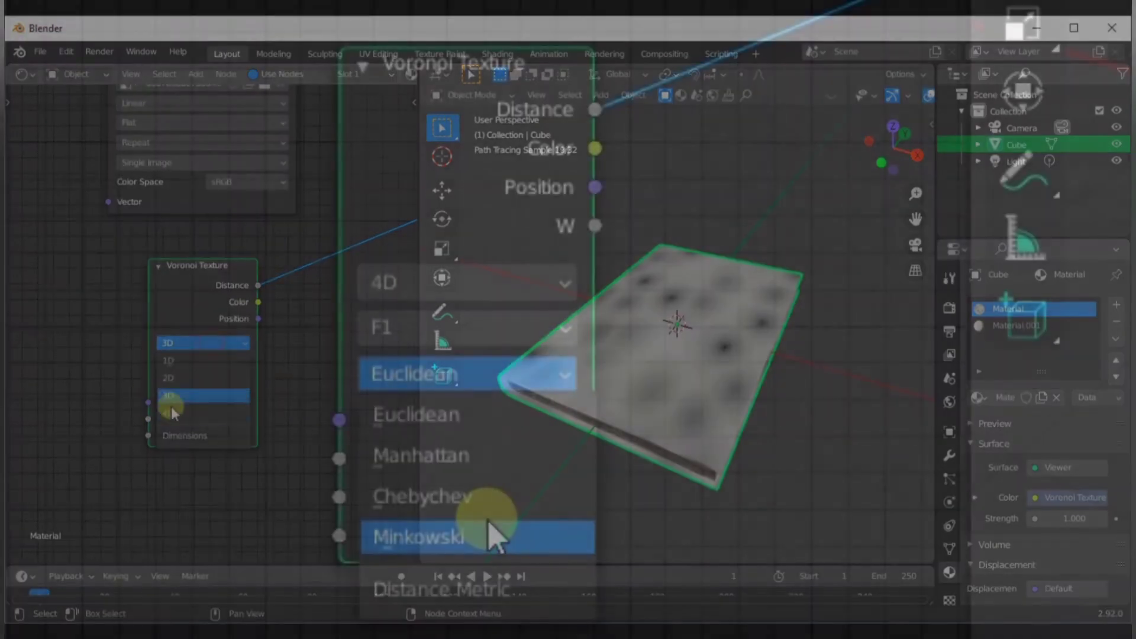
{"action": "left_click", "coordinate": [212, 466]}
{"action": "left_click_drag", "start_coordinate": [574, 492], "coordinate": [644, 502]}
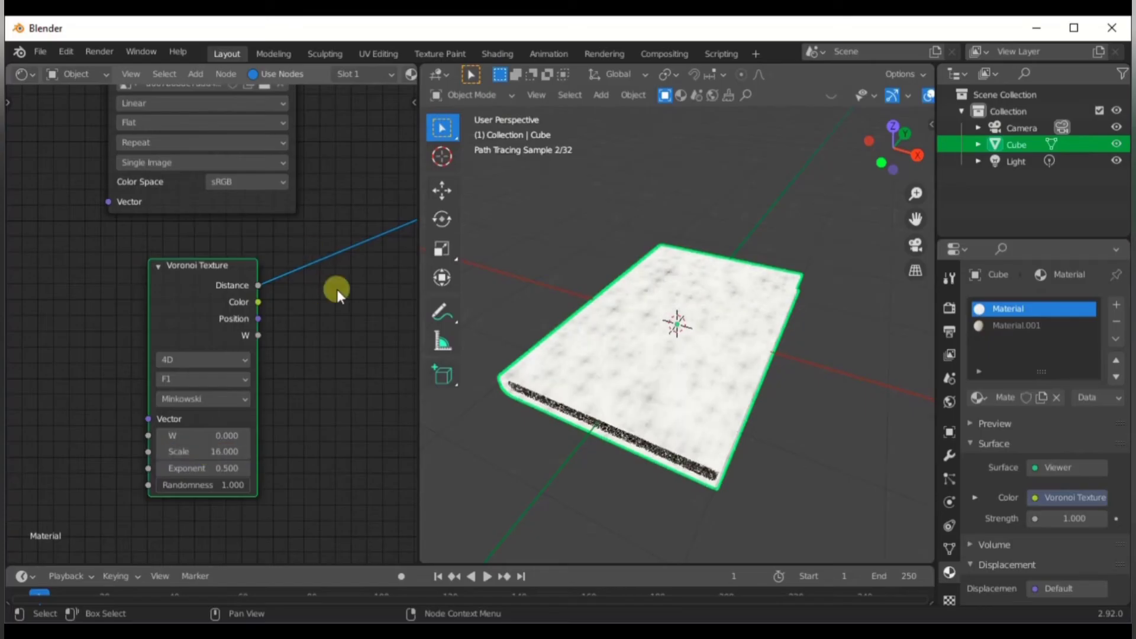
Step: Insert a ColorRamp into the Voronoi Texture's output link and bring its black and white stops close together
{"action": "scroll", "coordinate": [285, 352], "scroll_direction": "down", "scroll_amount": 8}
{"action": "middle_click_drag", "start_coordinate": [367, 324], "coordinate": [228, 360]}
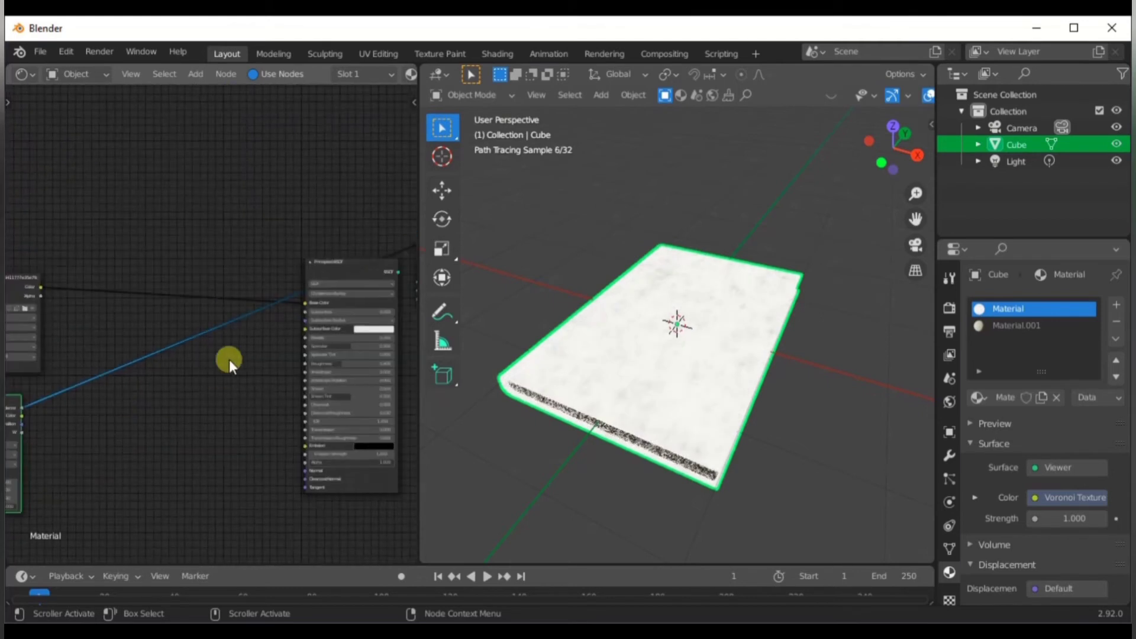
{"action": "key", "text": "shift+a"}
{"action": "mouse_move", "coordinate": [144, 421]}
{"action": "left_click", "coordinate": [301, 222]}
{"action": "left_click", "coordinate": [158, 335]}
{"action": "scroll", "coordinate": [155, 369], "scroll_direction": "up", "scroll_amount": 5}
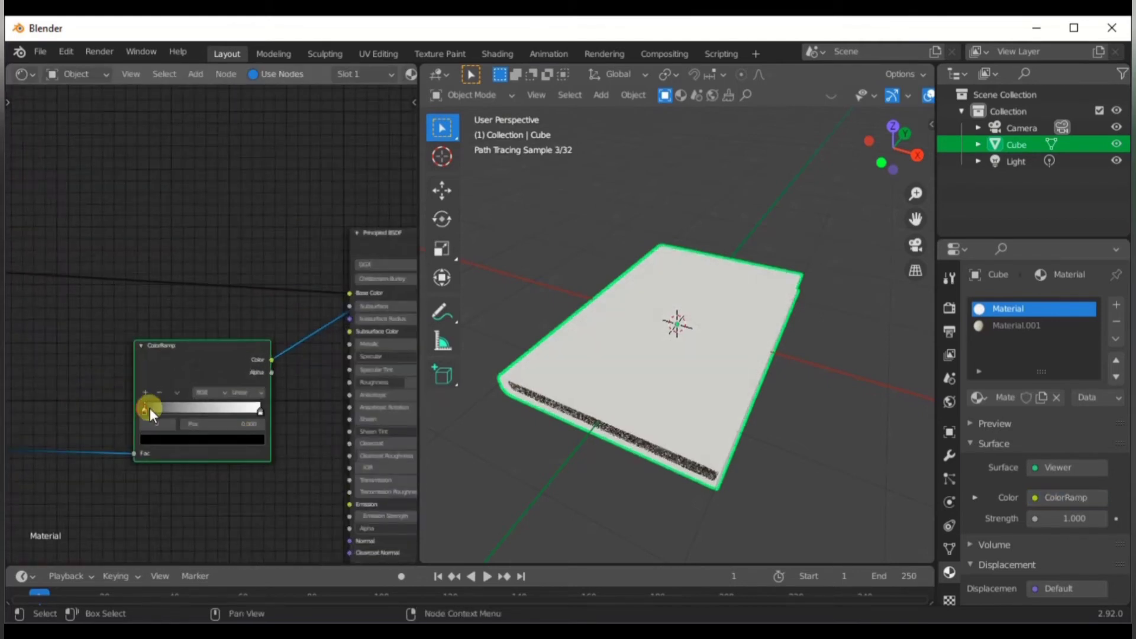
{"action": "scroll", "coordinate": [211, 407], "scroll_direction": "up", "scroll_amount": 2}
{"action": "left_click_drag", "start_coordinate": [237, 446], "coordinate": [190, 446]}
{"action": "scroll", "coordinate": [322, 431], "scroll_direction": "down", "scroll_amount": 3}
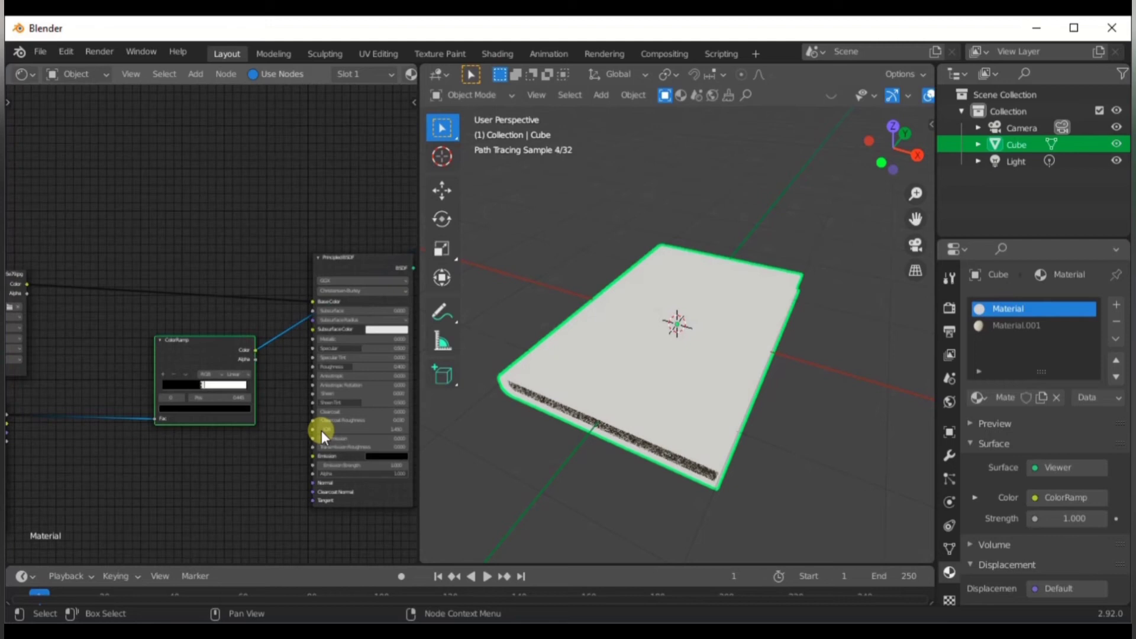
Step: Set the Voronoi Texture to F2 with Exponent 0.2 and connect its Color output to the ColorRamp's Fac
{"action": "middle_click_drag", "start_coordinate": [292, 426], "coordinate": [277, 392]}
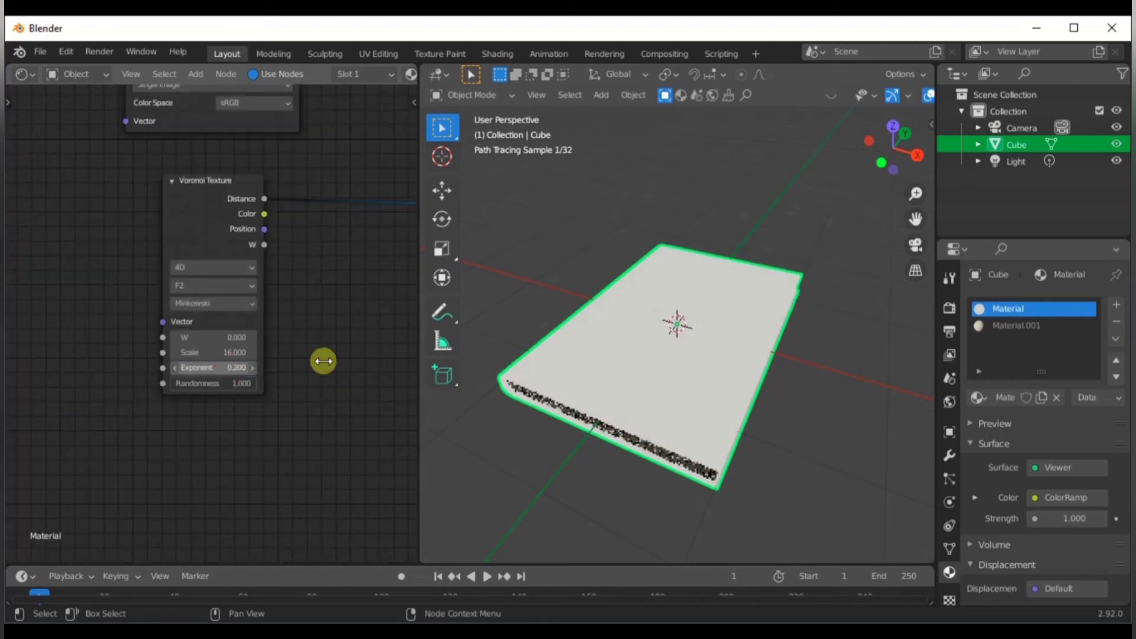
{"action": "scroll", "coordinate": [213, 328], "scroll_direction": "up", "scroll_amount": 3}
{"action": "scroll", "coordinate": [295, 218], "scroll_direction": "down", "scroll_amount": 4}
{"action": "middle_click_drag", "start_coordinate": [296, 219], "coordinate": [142, 349]}
{"action": "left_click_drag", "start_coordinate": [128, 324], "coordinate": [367, 317]}
Step: Adjust the cover's ColorRamp contrast by moving the white stop toward the middle and the black stop to 0.186
{"action": "middle_click_drag", "start_coordinate": [411, 354], "coordinate": [247, 436]}
{"action": "scroll", "coordinate": [219, 331], "scroll_direction": "up", "scroll_amount": 6}
{"action": "left_click_drag", "start_coordinate": [297, 362], "coordinate": [265, 367]}
{"action": "left_click_drag", "start_coordinate": [314, 361], "coordinate": [362, 370]}
{"action": "left_click_drag", "start_coordinate": [264, 369], "coordinate": [204, 366]}
{"action": "left_click_drag", "start_coordinate": [360, 363], "coordinate": [279, 364]}
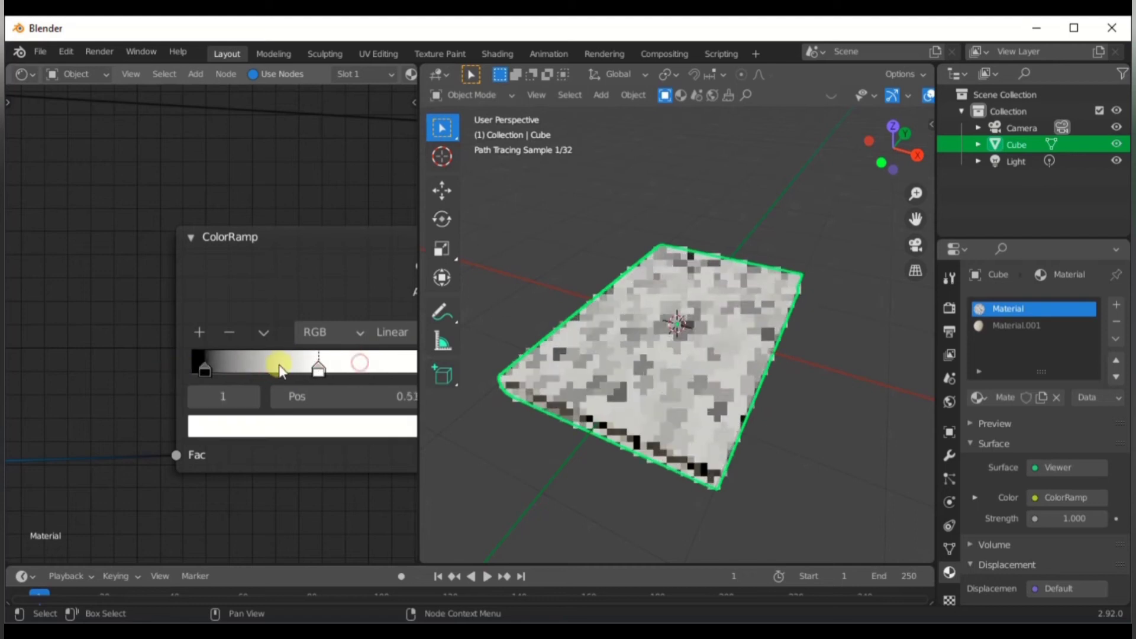
{"action": "left_click_drag", "start_coordinate": [206, 369], "coordinate": [237, 369]}
Step: Set the Voronoi Texture's Scale to 30 and its distance metric to Chebychev
{"action": "scroll", "coordinate": [239, 371], "scroll_direction": "down", "scroll_amount": 6}
{"action": "middle_click_drag", "start_coordinate": [195, 379], "coordinate": [272, 379]}
{"action": "right_click", "coordinate": [274, 377]}
{"action": "scroll", "coordinate": [207, 477], "scroll_direction": "up", "scroll_amount": 4}
{"action": "left_click_drag", "start_coordinate": [190, 485], "coordinate": [207, 485]}
{"action": "left_click", "coordinate": [191, 485]}
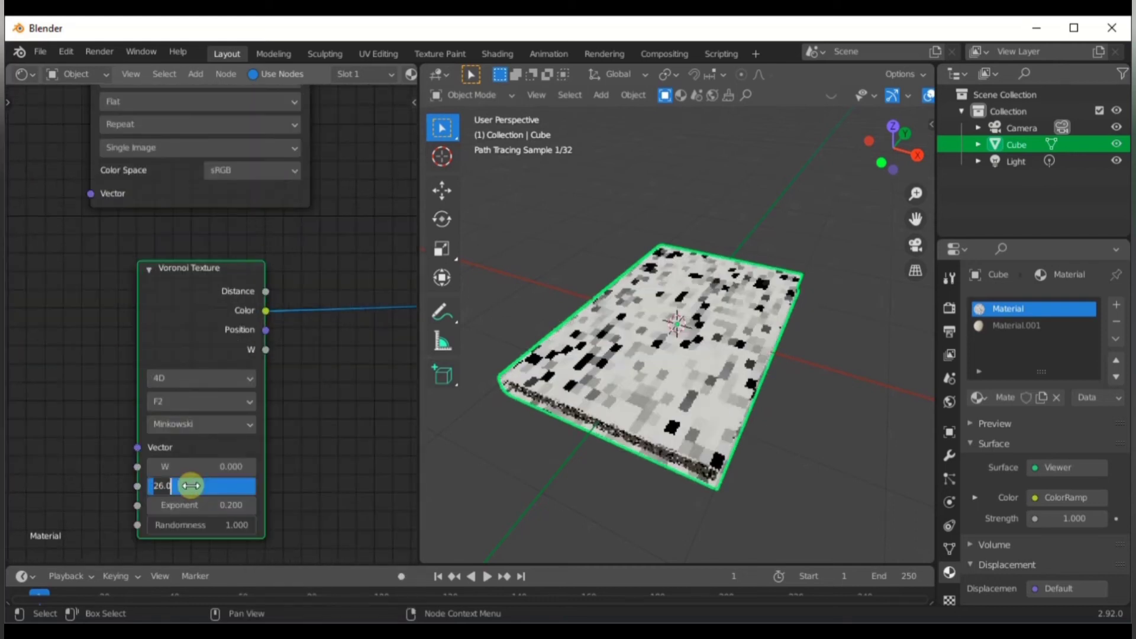
{"action": "type", "text": "30"}
{"action": "key", "text": "Return"}
{"action": "left_click", "coordinate": [207, 465]}
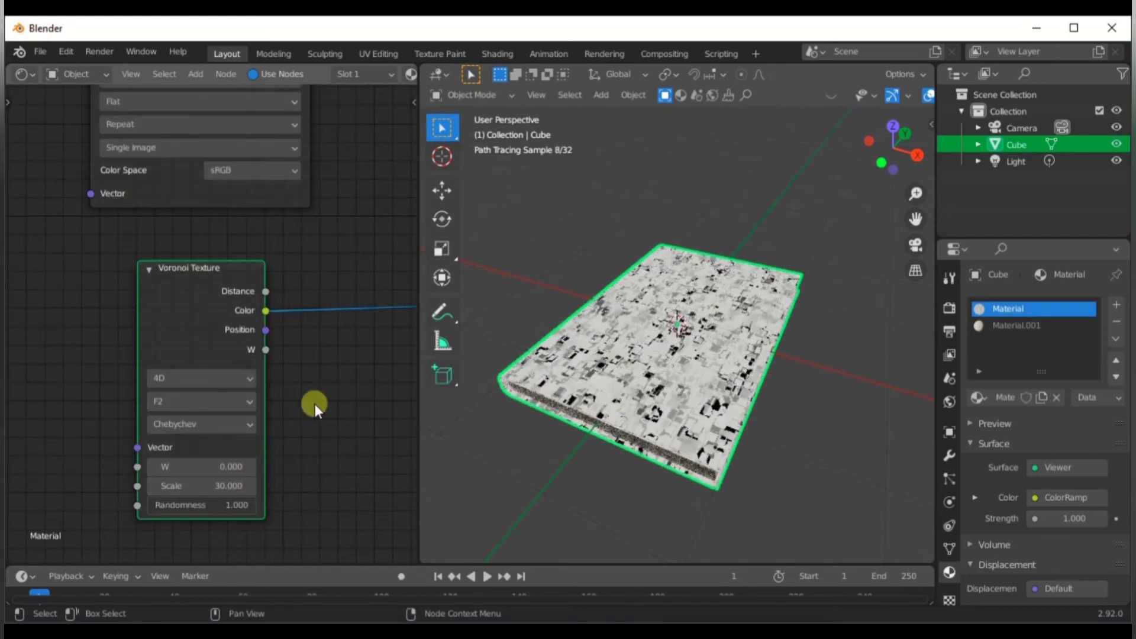
Step: Connect the ColorRamp's Color to the Principled BSDF's Roughness and switch the preview back to the Principled BSDF
{"action": "scroll", "coordinate": [326, 408], "scroll_direction": "down", "scroll_amount": 4}
{"action": "scroll", "coordinate": [294, 402], "scroll_direction": "up", "scroll_amount": 4}
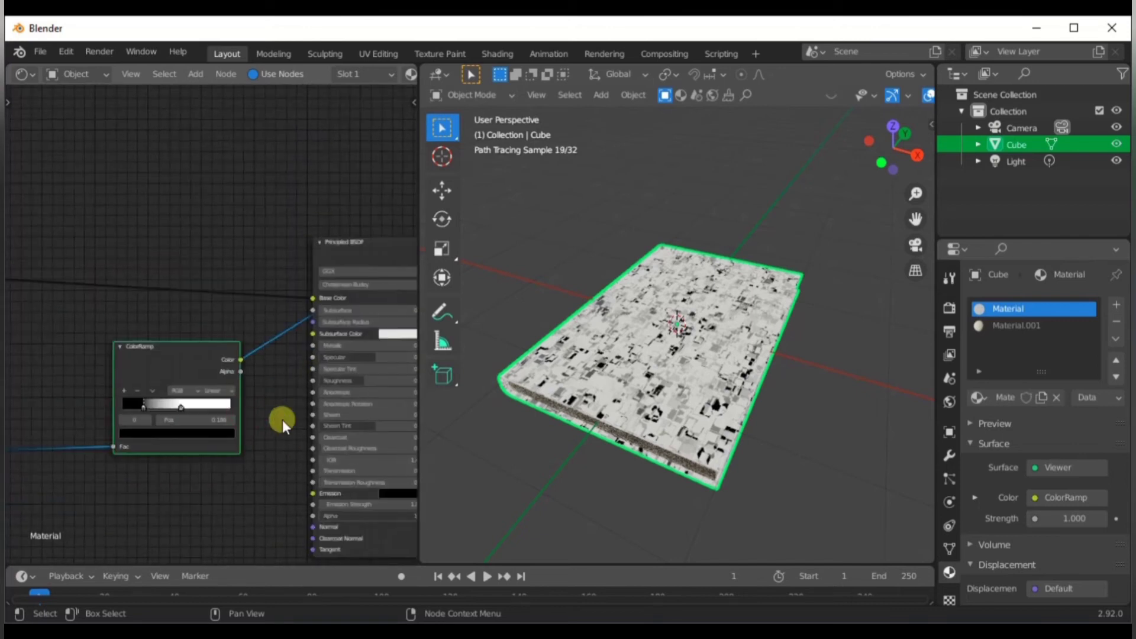
{"action": "left_click_drag", "start_coordinate": [226, 354], "coordinate": [231, 377]}
{"action": "left_click", "coordinate": [351, 255], "text": "ctrl+shift"}
{"action": "scroll", "coordinate": [254, 420], "scroll_direction": "down", "scroll_amount": 2}
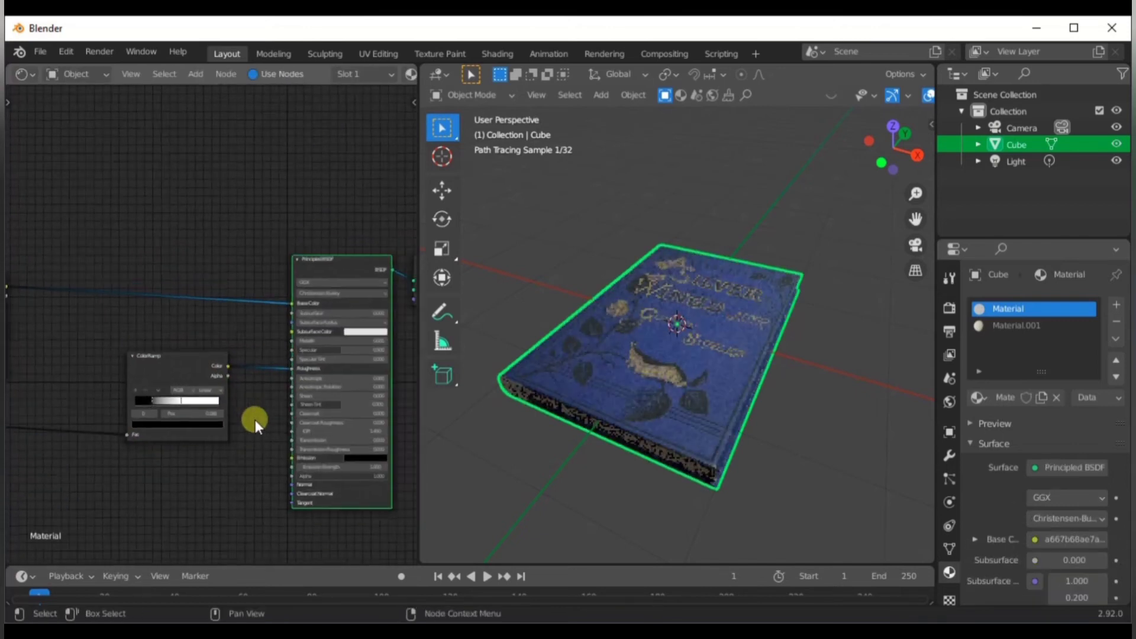
Step: Add a Bump node to the cover material and connect its Normal output to the Principled BSDF's Normal input
{"action": "middle_click_drag", "start_coordinate": [658, 441], "coordinate": [793, 336]}
{"action": "scroll", "coordinate": [726, 426], "scroll_direction": "up", "scroll_amount": 4}
{"action": "middle_click_drag", "start_coordinate": [338, 448], "coordinate": [42, 381]}
{"action": "scroll", "coordinate": [42, 381], "scroll_direction": "down", "scroll_amount": 1}
{"action": "left_click", "coordinate": [64, 342]}
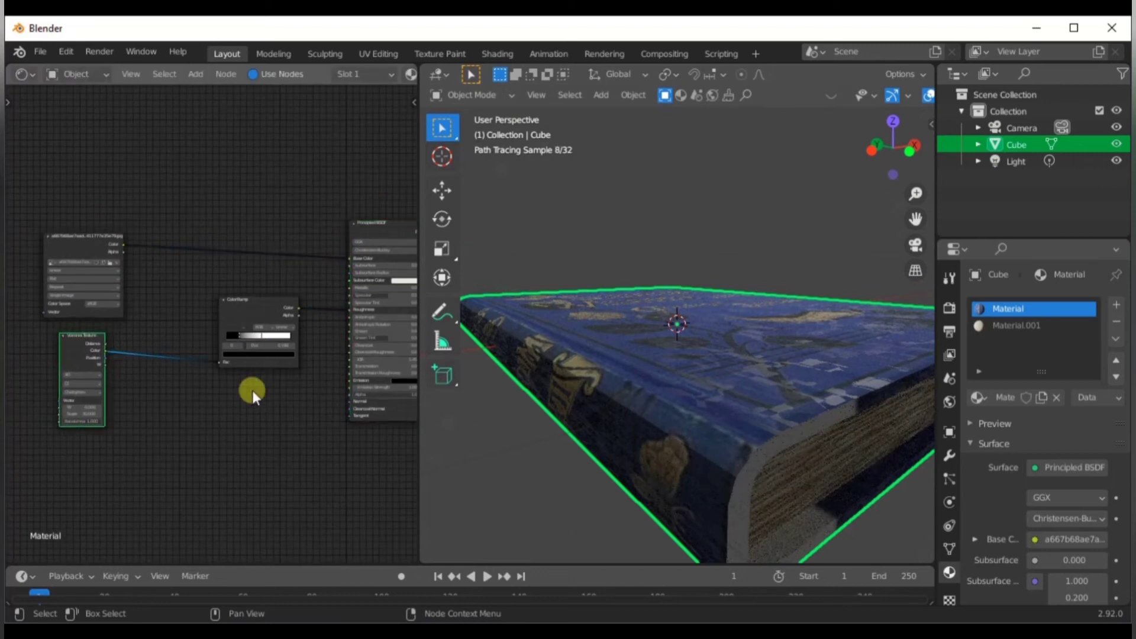
{"action": "key", "text": "shift+a"}
{"action": "mouse_move", "coordinate": [253, 439]}
{"action": "left_click", "coordinate": [342, 294]}
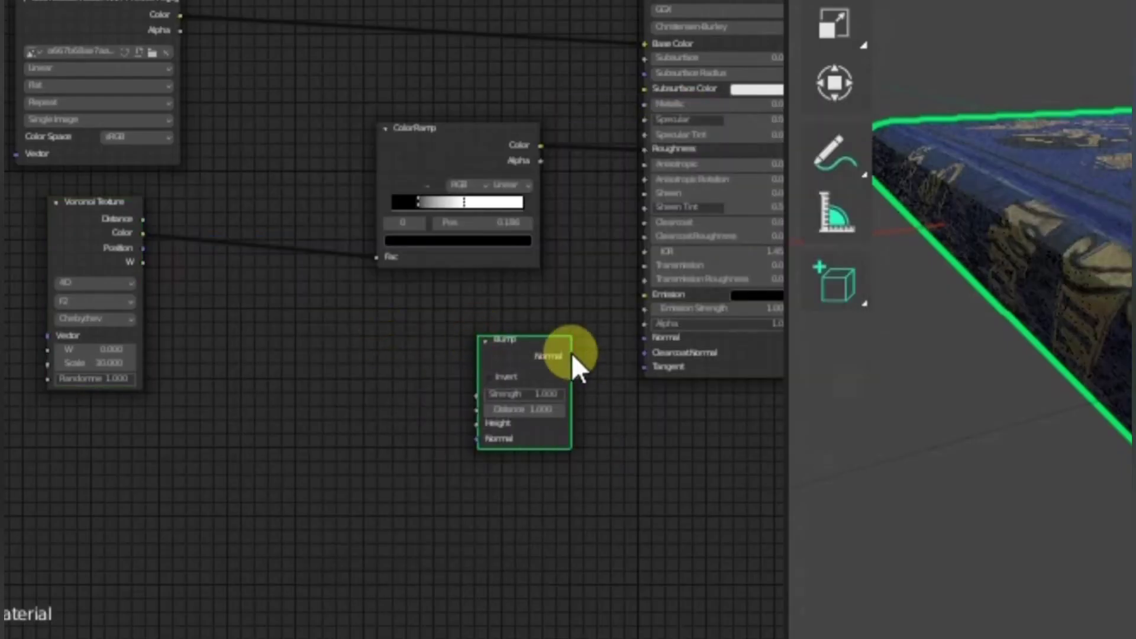
{"action": "left_click", "coordinate": [572, 354]}
{"action": "scroll", "coordinate": [596, 378], "scroll_direction": "up", "scroll_amount": 2}
{"action": "left_click_drag", "start_coordinate": [604, 385], "coordinate": [689, 366]}
{"action": "middle_click_drag", "start_coordinate": [641, 529], "coordinate": [660, 409]}
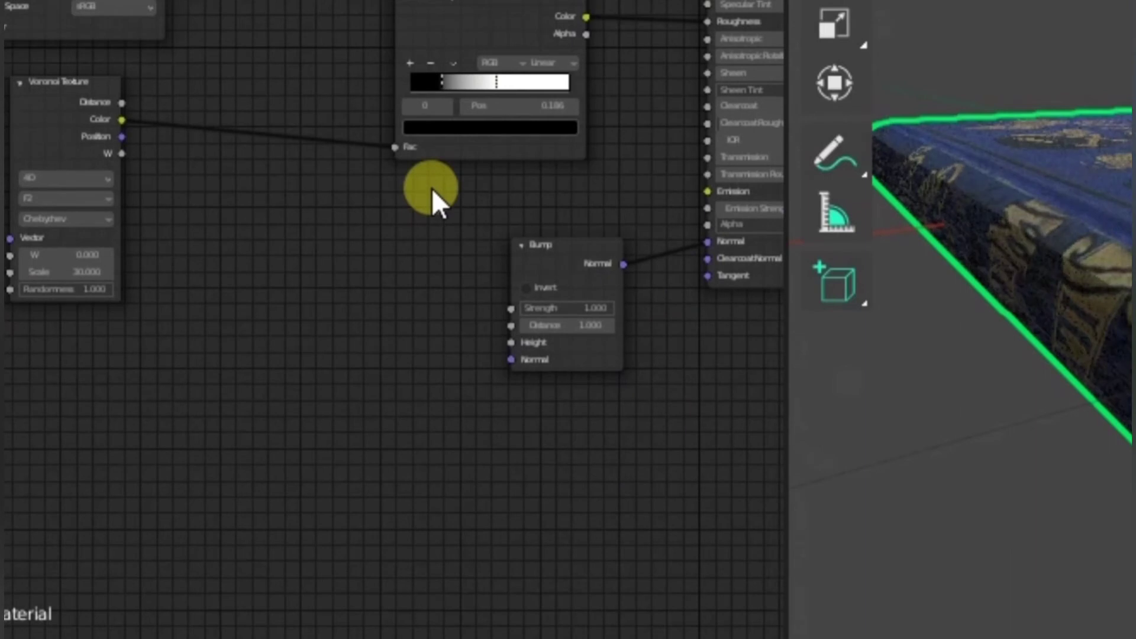
Step: Add a second ColorRamp below the Voronoi Texture and place a duplicate of the Bump node beside it
{"action": "middle_click_drag", "start_coordinate": [431, 187], "coordinate": [355, 347]}
{"action": "key", "text": "shift+a"}
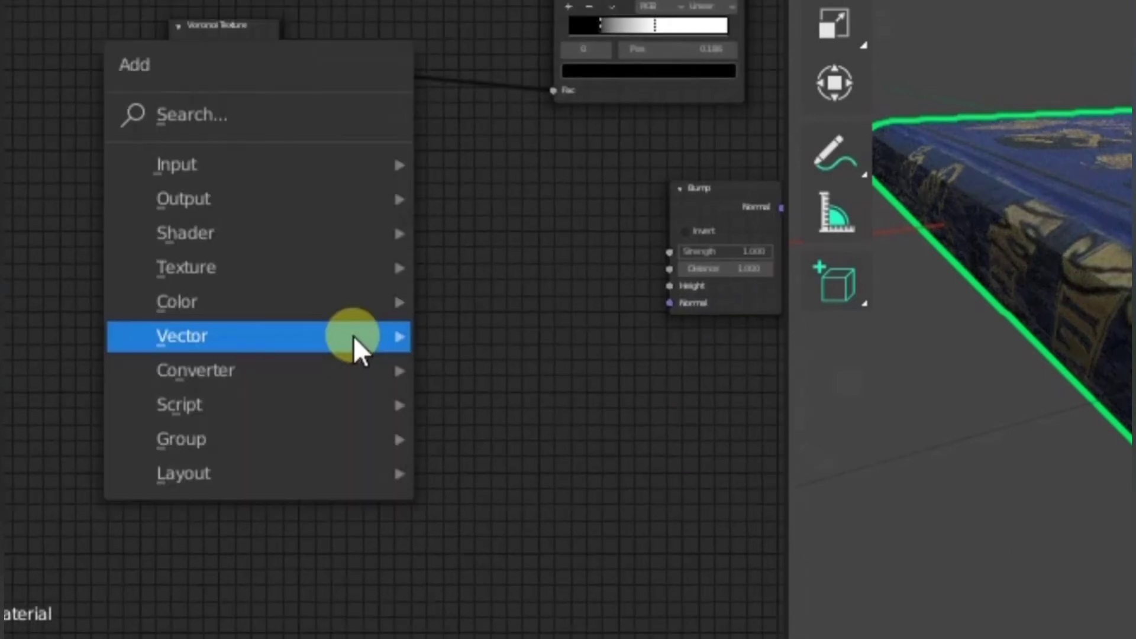
{"action": "mouse_move", "coordinate": [355, 371]}
{"action": "left_click", "coordinate": [502, 1]}
{"action": "left_click", "coordinate": [411, 330]}
{"action": "left_click", "coordinate": [687, 203]}
{"action": "key", "text": "shift+d"}
{"action": "left_click", "coordinate": [533, 314]}
Step: Connect the Voronoi Texture's Distance output to the original Bump node's Height
{"action": "middle_click_drag", "start_coordinate": [454, 248], "coordinate": [491, 202]}
{"action": "scroll", "coordinate": [494, 198], "scroll_direction": "up", "scroll_amount": 3}
{"action": "middle_click_drag", "start_coordinate": [538, 113], "coordinate": [460, 229]}
{"action": "left_click_drag", "start_coordinate": [191, 72], "coordinate": [264, 59]}
{"action": "left_click_drag", "start_coordinate": [695, 394], "coordinate": [685, 374]}
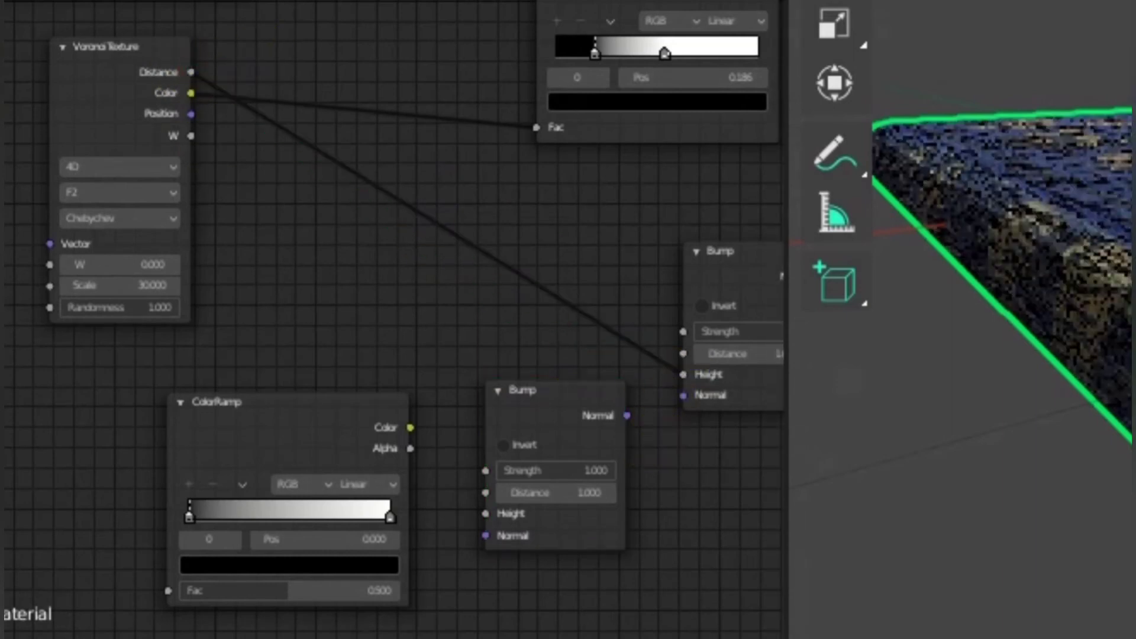
Step: Link the duplicate Bump's Normal output into the original Bump's Normal and the second ColorRamp's Color into the duplicate's Height
{"action": "middle_click_drag", "start_coordinate": [625, 432], "coordinate": [671, 367]}
{"action": "left_click_drag", "start_coordinate": [673, 350], "coordinate": [729, 330]}
{"action": "left_click_drag", "start_coordinate": [455, 363], "coordinate": [532, 448]}
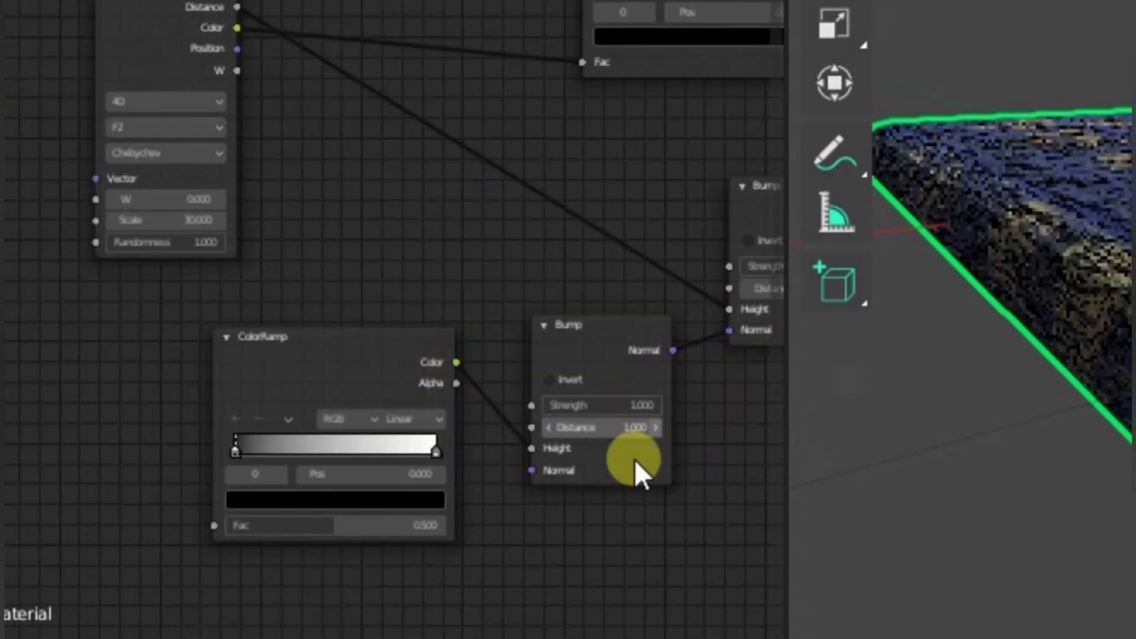
Step: Add a Noise Texture before the second ColorRamp and connect its Fac output to the ramp's Fac
{"action": "middle_click_drag", "start_coordinate": [634, 460], "coordinate": [776, 433]}
{"action": "key", "text": "shift+a"}
{"action": "mouse_move", "coordinate": [213, 294]}
{"action": "left_click", "coordinate": [414, 104]}
{"action": "left_click", "coordinate": [114, 313]}
{"action": "left_click_drag", "start_coordinate": [256, 349], "coordinate": [355, 498]}
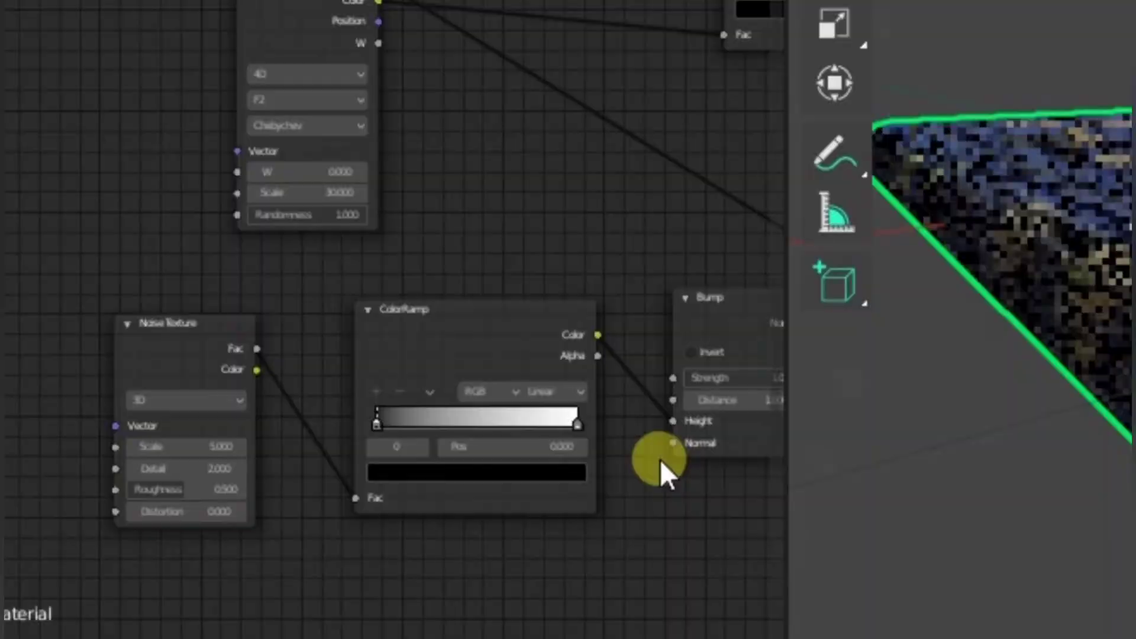
Step: Bring the second ColorRamp's stops close together, with the white stop at 0.482
{"action": "middle_click_drag", "start_coordinate": [116, 513], "coordinate": [336, 428]}
{"action": "left_click_drag", "start_coordinate": [190, 382], "coordinate": [210, 379]}
{"action": "middle_click_drag", "start_coordinate": [318, 403], "coordinate": [116, 473]}
{"action": "mouse_move", "coordinate": [300, 376]}
{"action": "middle_mouse_down"}
{"action": "mouse_move", "coordinate": [301, 392]}
{"action": "mouse_move", "coordinate": [275, 398]}
{"action": "middle_mouse_up"}
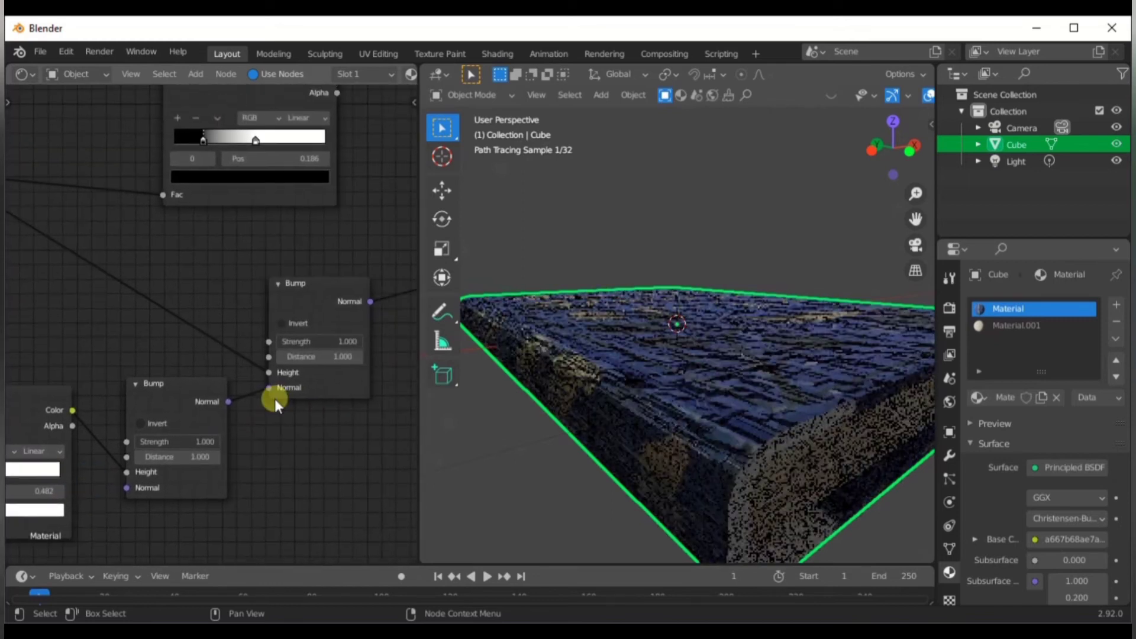
Step: Set the Strength of the Voronoi-driven Bump to 0.4 and of the noise-driven Bump to 0.2
{"action": "left_click", "coordinate": [313, 342]}
{"action": "type", "text": "0.4"}
{"action": "key", "text": "Return"}
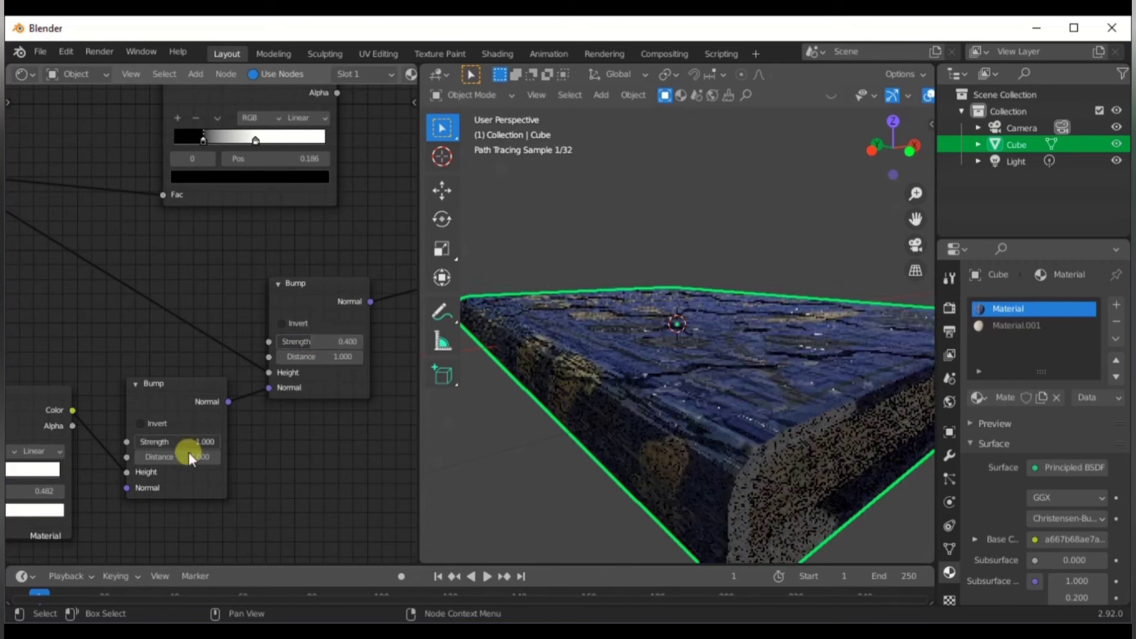
{"action": "left_click", "coordinate": [191, 439]}
{"action": "type", "text": "0.2"}
{"action": "key", "text": "Return"}
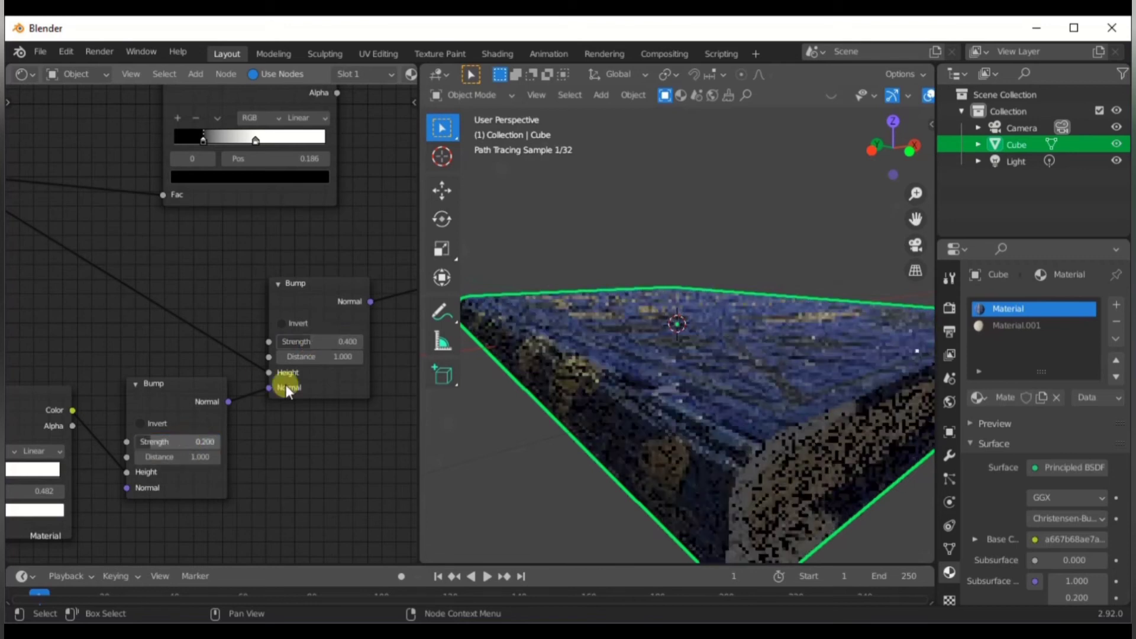
{"action": "middle_click_drag", "start_coordinate": [783, 285], "coordinate": [602, 360]}
{"action": "middle_click_drag", "start_coordinate": [178, 272], "coordinate": [180, 410]}
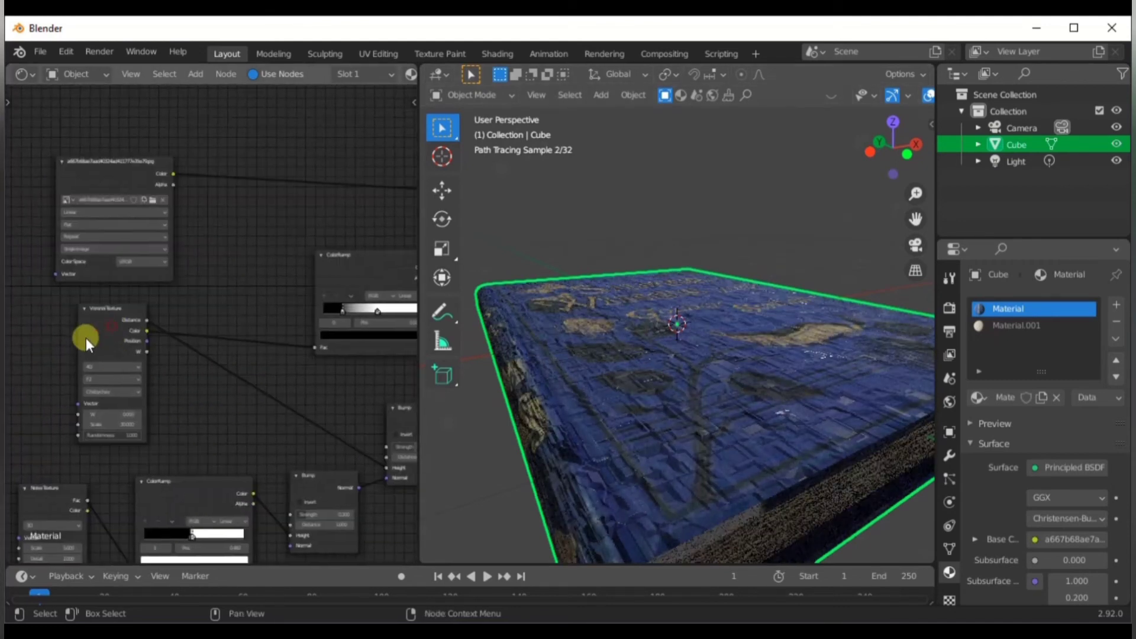
Step: Add a Mix node between the Voronoi Texture and the roughness ColorRamp, feeding the cover image's Color into Color1, with Fac 0.183
{"action": "left_click_drag", "start_coordinate": [86, 340], "coordinate": [50, 354]}
{"action": "key", "text": "shift+a"}
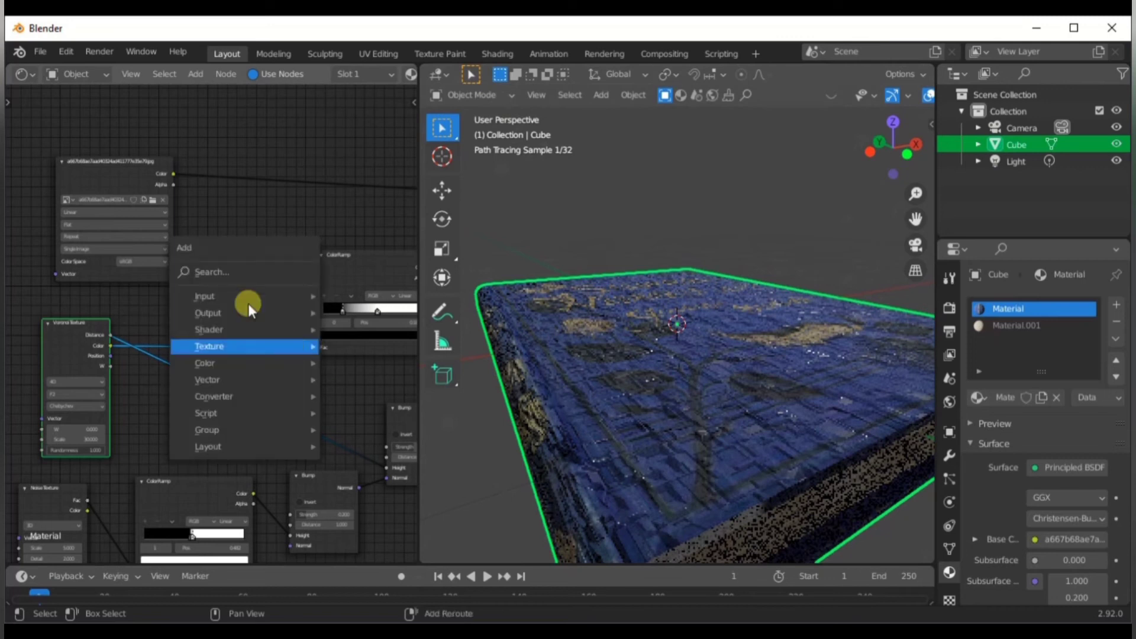
{"action": "left_click", "coordinate": [249, 270]}
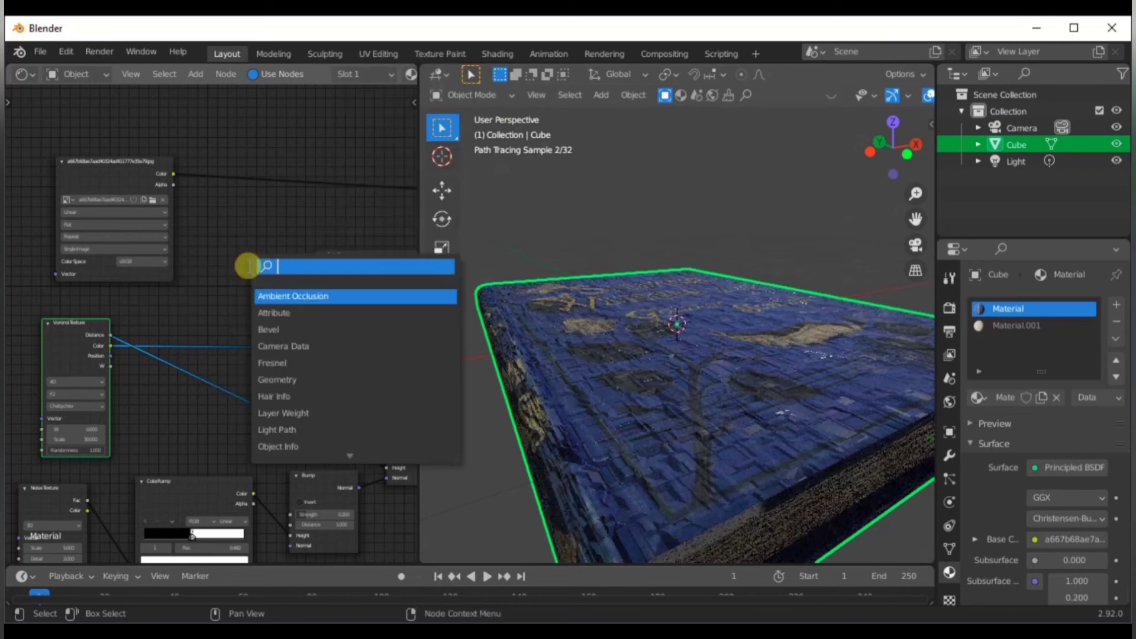
{"action": "type", "text": "mix"}
{"action": "left_click", "coordinate": [281, 312]}
{"action": "left_click", "coordinate": [242, 345]}
{"action": "scroll", "coordinate": [249, 357], "scroll_direction": "up", "scroll_amount": 2}
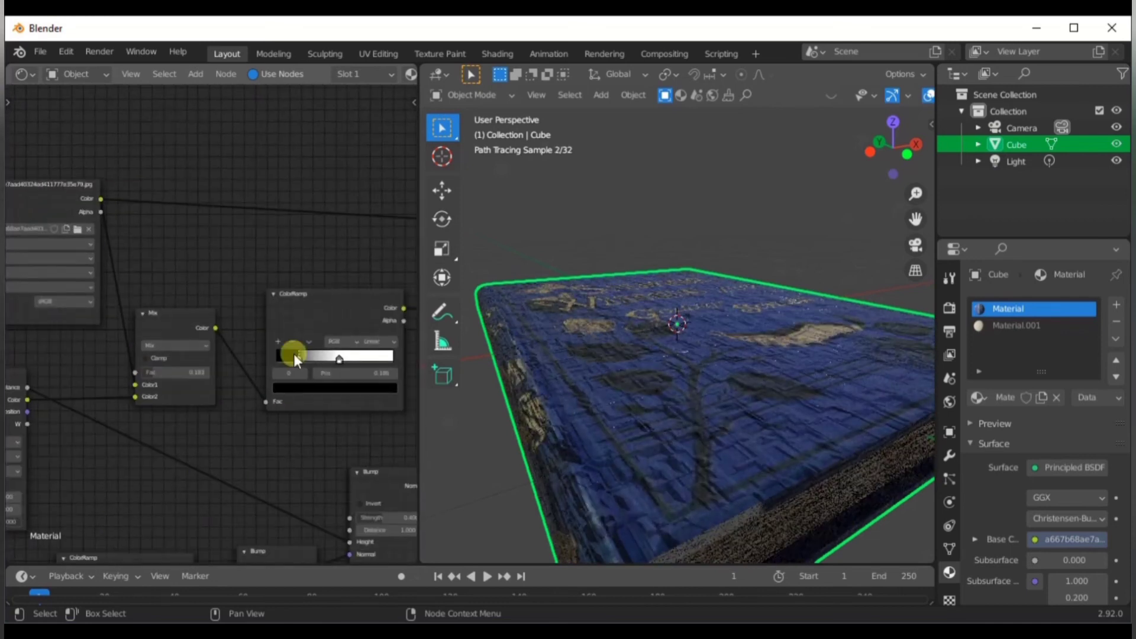
Step: Move the roughness ColorRamp's white stop to 0.182 and shift the Voronoi Texture node aside
{"action": "left_click_drag", "start_coordinate": [339, 358], "coordinate": [298, 359]}
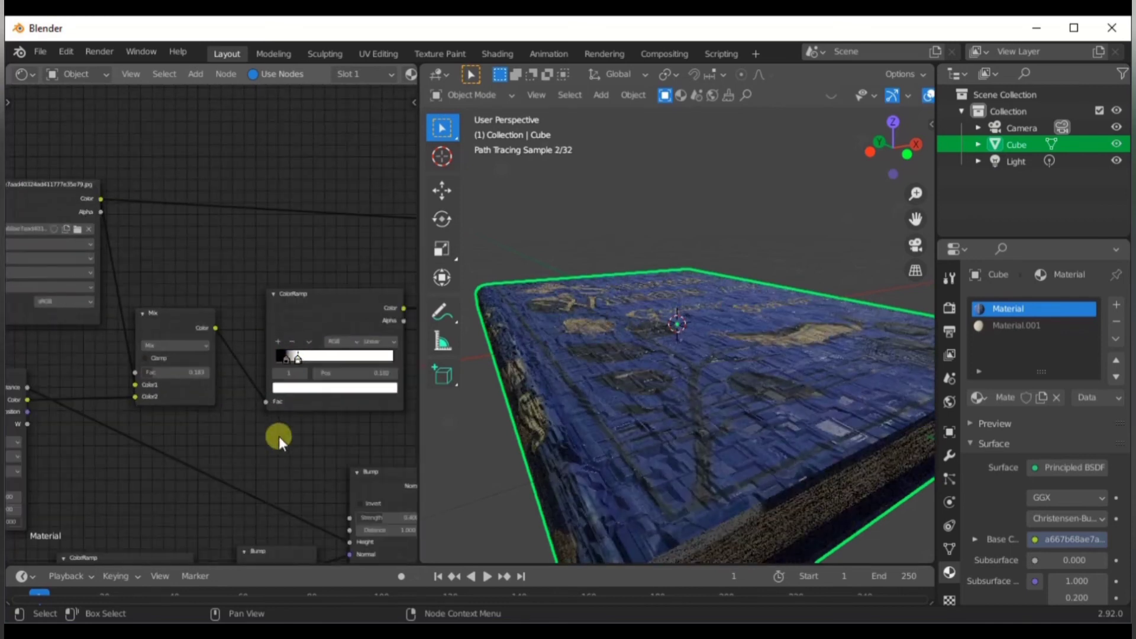
{"action": "scroll", "coordinate": [279, 437], "scroll_direction": "down", "scroll_amount": 1}
{"action": "middle_click_drag", "start_coordinate": [140, 523], "coordinate": [275, 445]}
{"action": "middle_click_drag", "start_coordinate": [669, 284], "coordinate": [681, 408]}
{"action": "scroll", "coordinate": [680, 408], "scroll_direction": "down", "scroll_amount": 2}
{"action": "middle_click_drag", "start_coordinate": [246, 358], "coordinate": [144, 371]}
{"action": "left_click_drag", "start_coordinate": [82, 314], "coordinate": [29, 321]}
{"action": "middle_click_drag", "start_coordinate": [265, 207], "coordinate": [253, 342]}
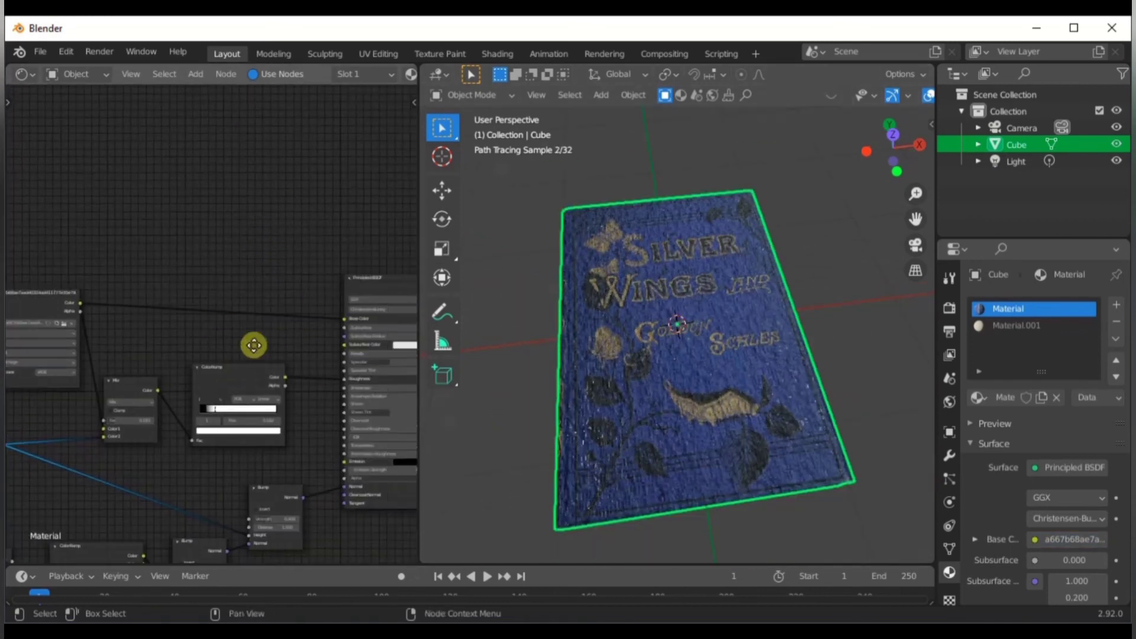
{"action": "middle_click_drag", "start_coordinate": [568, 473], "coordinate": [642, 452]}
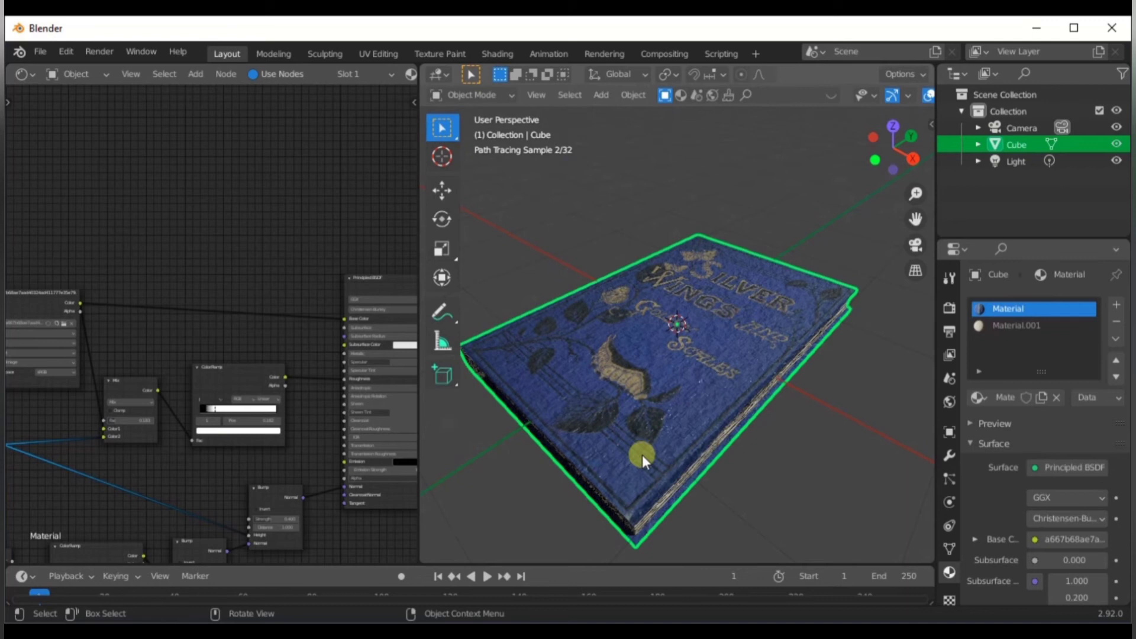
{"action": "key", "text": "shift+d"}
{"action": "left_click", "coordinate": [658, 257]}
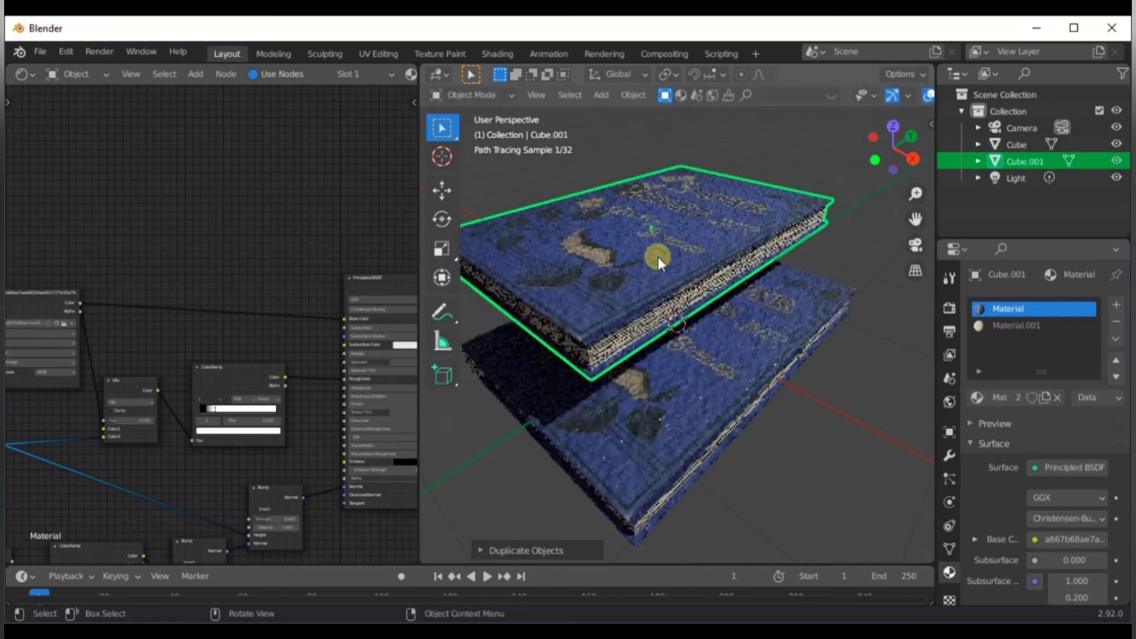
{"action": "key", "text": "Delete"}
{"action": "left_click", "coordinate": [653, 290]}
Step: Insert a Hue Saturation Value node between the cover image's Color and the Principled BSDF's Base Color
{"action": "key", "text": "shift+a"}
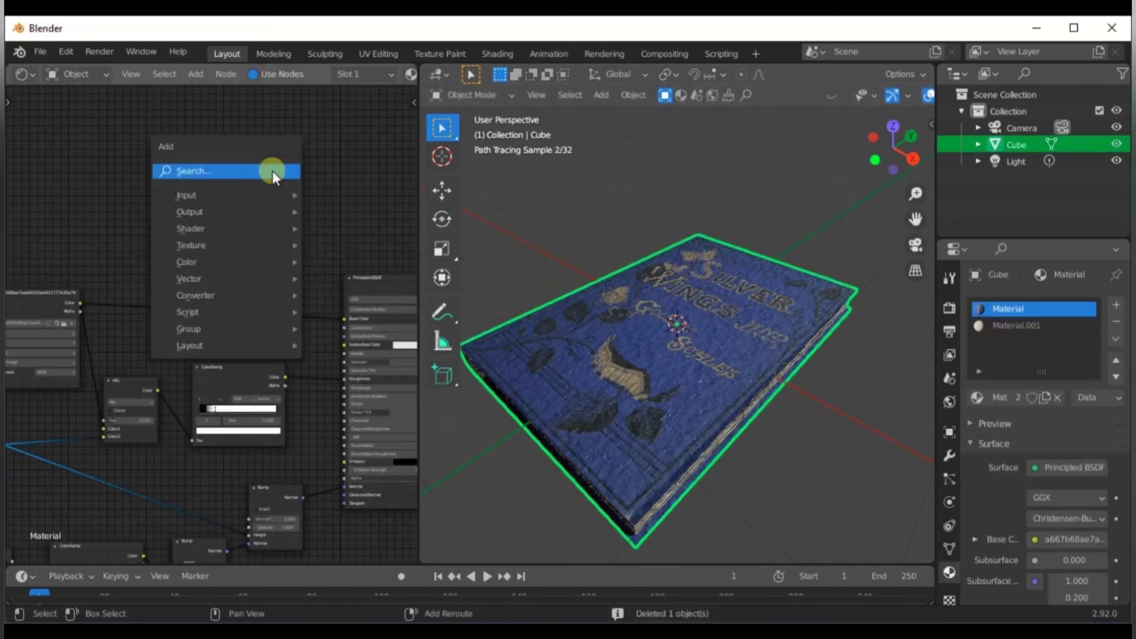
{"action": "left_click", "coordinate": [272, 171]}
{"action": "type", "text": "hue"}
{"action": "left_click", "coordinate": [358, 203]}
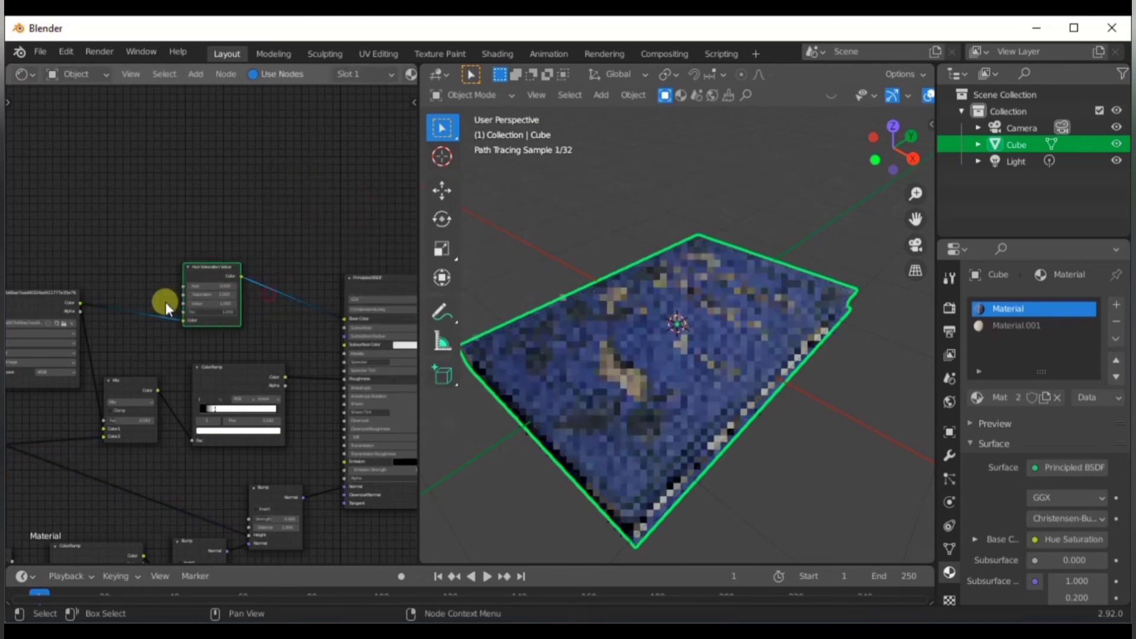
{"action": "left_click", "coordinate": [166, 301]}
Step: Add an Object Info node and connect its Random output to the Hue input of the Hue Saturation Value node
{"action": "scroll", "coordinate": [177, 299], "scroll_direction": "up", "scroll_amount": 2}
{"action": "key", "text": "shift+a"}
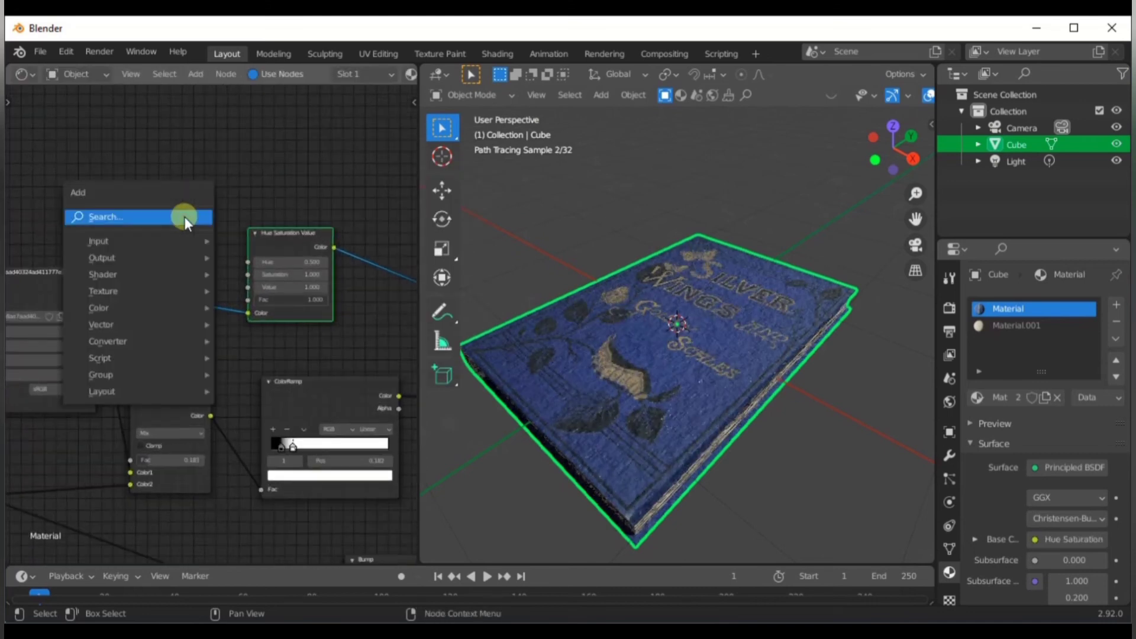
{"action": "left_click", "coordinate": [183, 217]}
{"action": "type", "text": "ob"}
{"action": "left_click", "coordinate": [272, 244]}
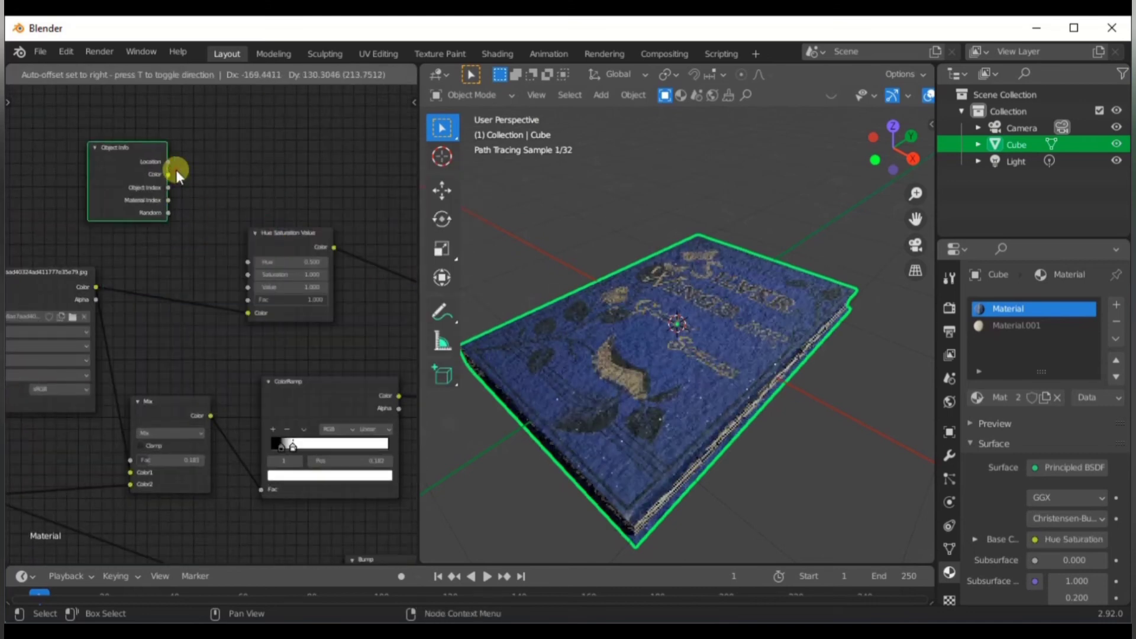
{"action": "left_click_drag", "start_coordinate": [169, 212], "coordinate": [248, 261]}
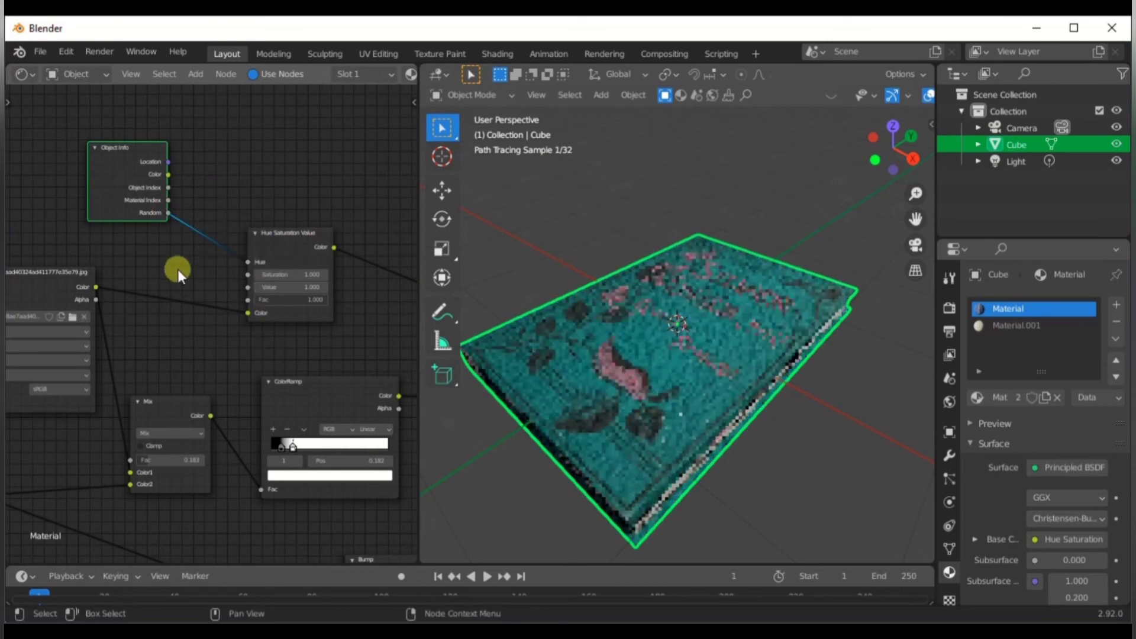
Step: Lower the Fac of the Hue Saturation Value node to soften the random hue shift
{"action": "middle_click_drag", "start_coordinate": [178, 269], "coordinate": [166, 328]}
{"action": "scroll", "coordinate": [165, 328], "scroll_direction": "up", "scroll_amount": 2}
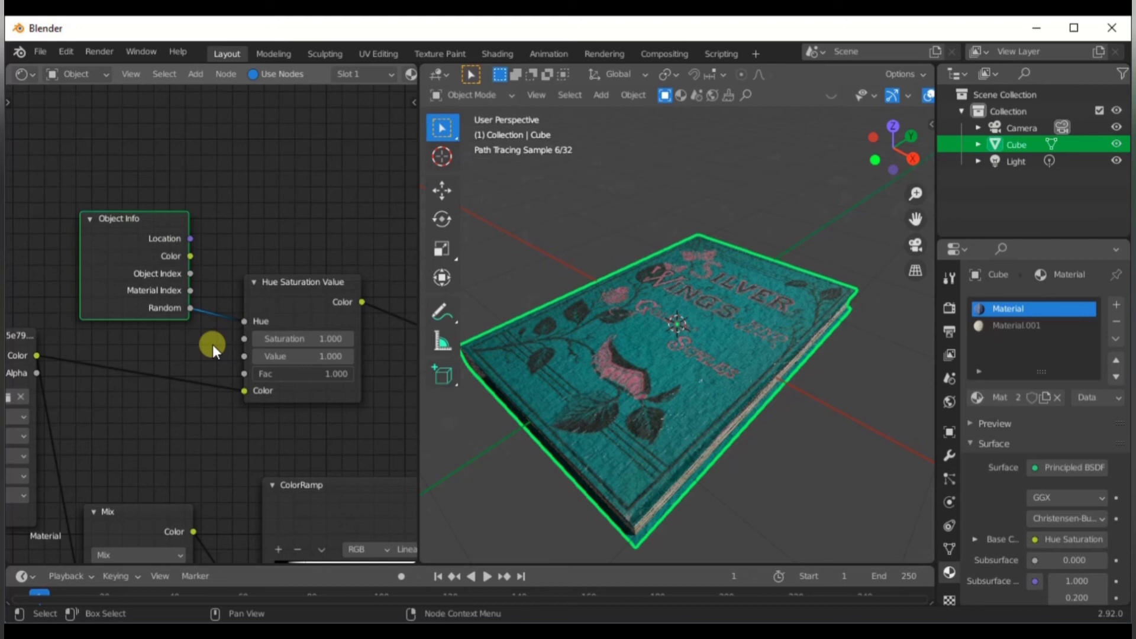
{"action": "left_click_drag", "start_coordinate": [322, 374], "coordinate": [270, 373]}
{"action": "scroll", "coordinate": [332, 432], "scroll_direction": "down", "scroll_amount": 9}
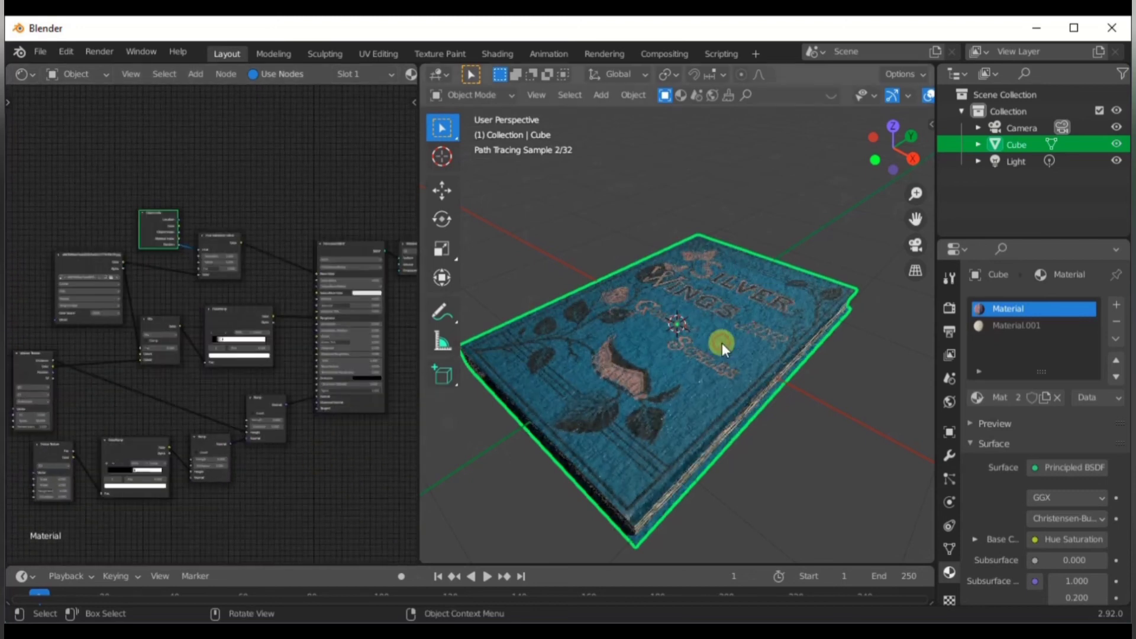
Step: Duplicate the book twice to test the random cover hues and undo the duplicates
{"action": "key", "text": "shift+d"}
{"action": "left_click", "coordinate": [769, 270]}
{"action": "key", "text": "shift+d"}
{"action": "left_click", "coordinate": [685, 442]}
{"action": "scroll", "coordinate": [723, 325], "scroll_direction": "down", "scroll_amount": 3}
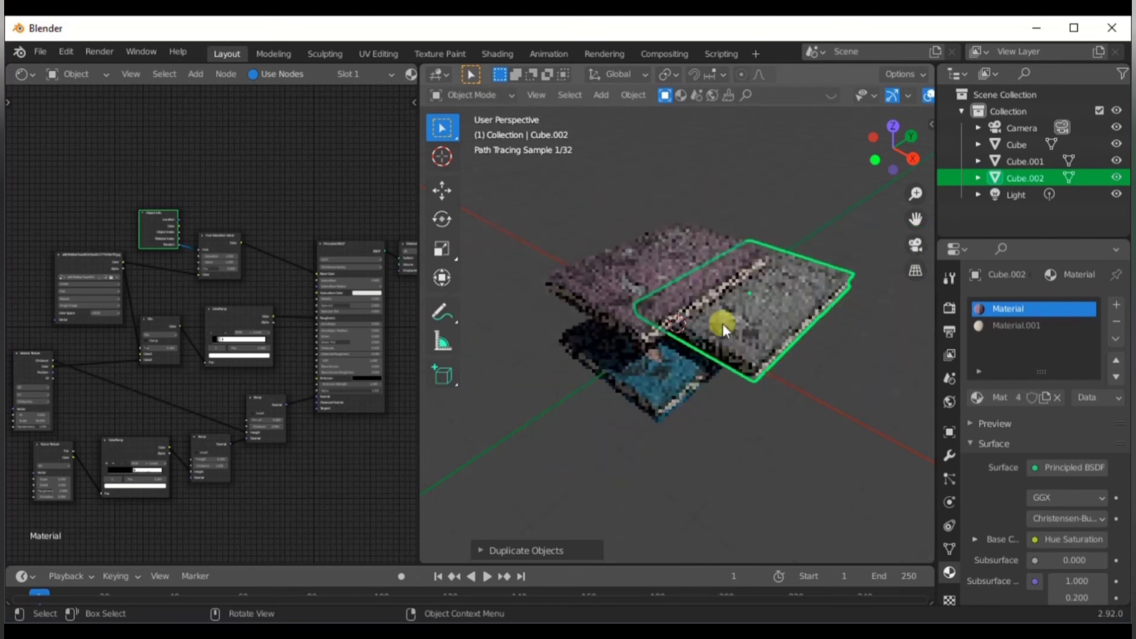
{"action": "key", "text": "ctrl+z"}
{"action": "key", "text": "ctrl+z"}
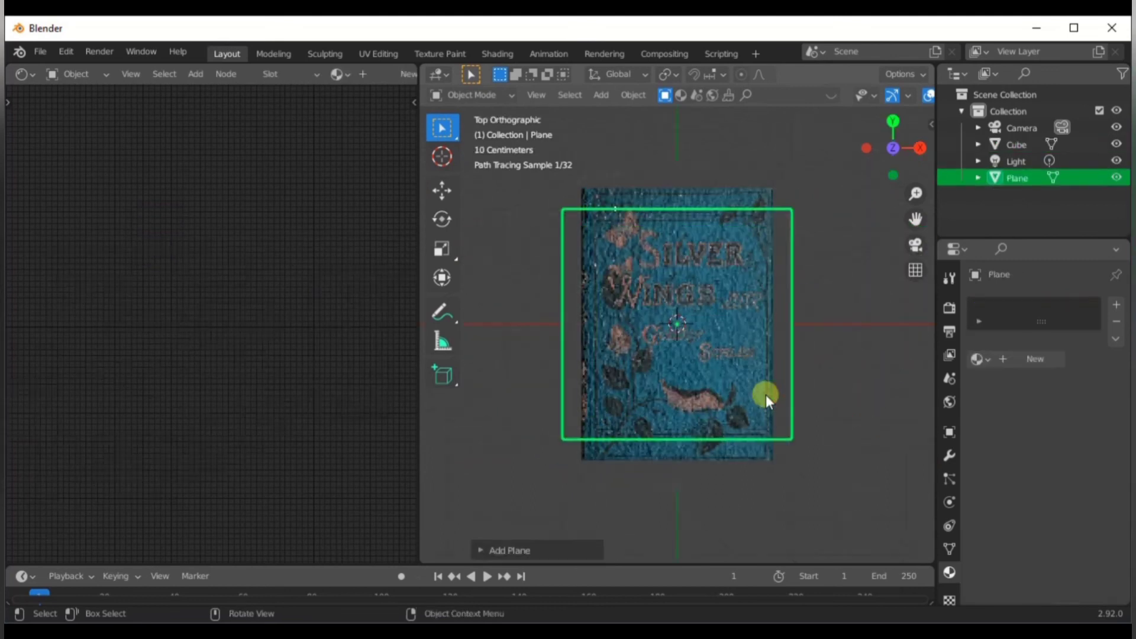
Step: Scale the page plane along the X axis to fit within the book cover
{"action": "scroll", "coordinate": [766, 395], "scroll_direction": "up", "scroll_amount": 2}
{"action": "key", "text": "s"}
{"action": "key", "text": "x"}
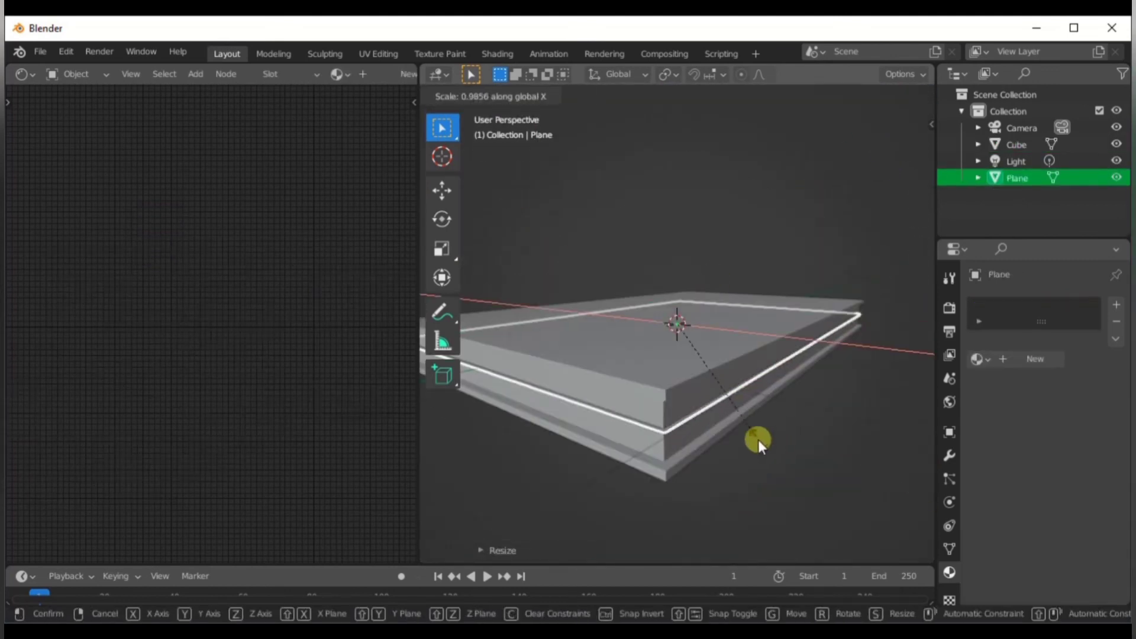
{"action": "left_click", "coordinate": [757, 439]}
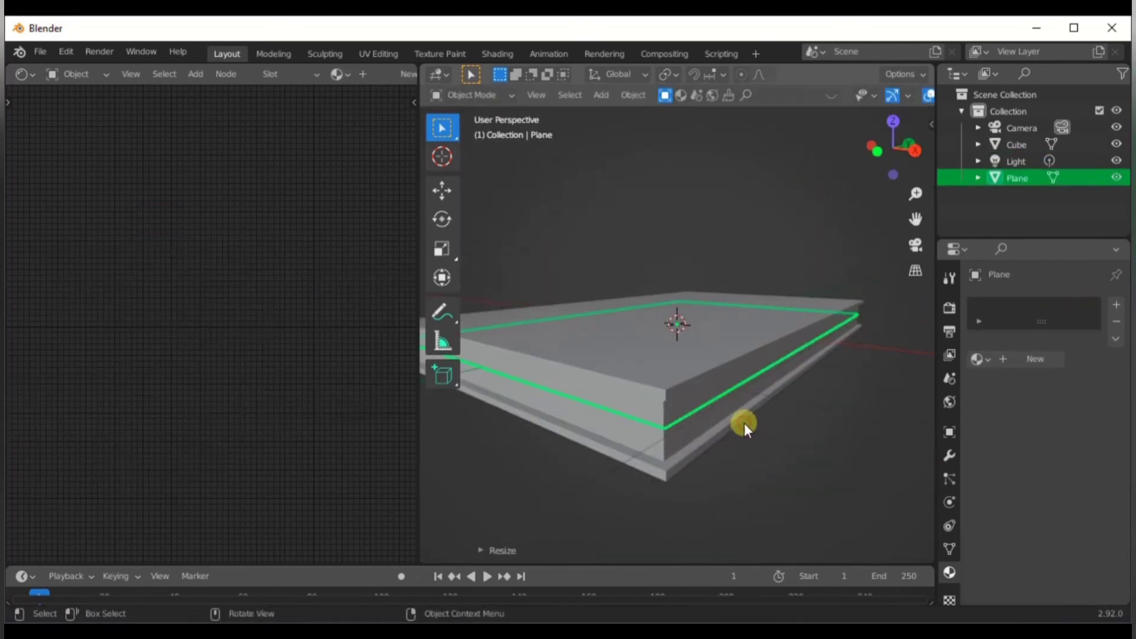
Step: Add a Solidify modifier to the page plane with a thickness of 0.003 m
{"action": "left_click", "coordinate": [949, 456]}
{"action": "left_click", "coordinate": [1007, 304]}
{"action": "left_click", "coordinate": [764, 518]}
{"action": "left_click_drag", "start_coordinate": [1062, 379], "coordinate": [1072, 378]}
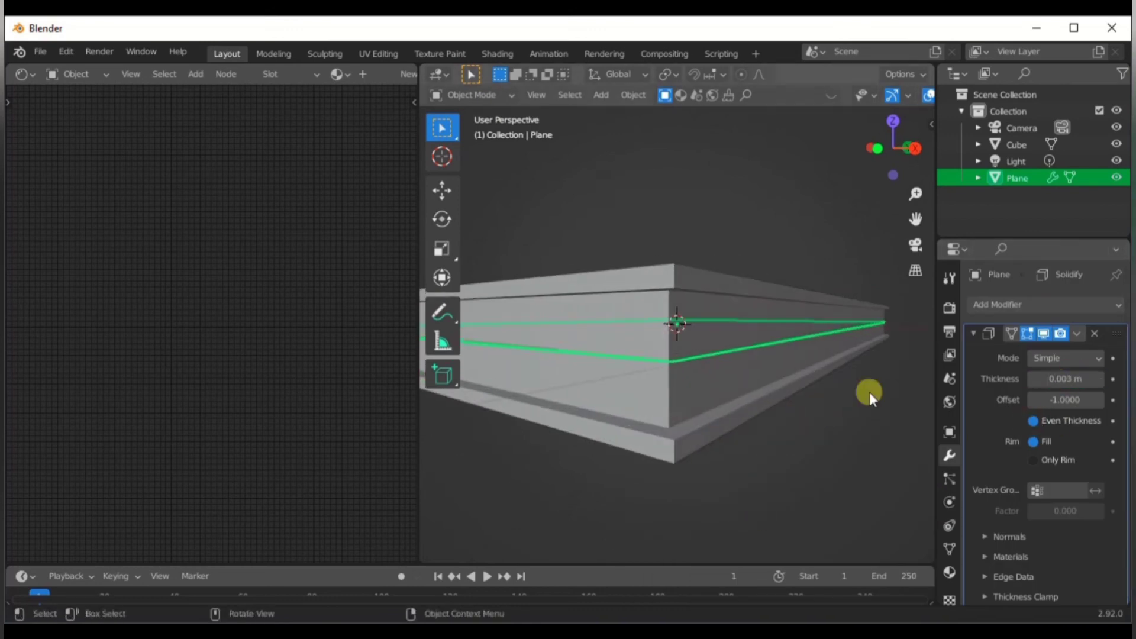
{"action": "scroll", "coordinate": [870, 398], "scroll_direction": "up", "scroll_amount": 3}
{"action": "left_click", "coordinate": [974, 334]}
Step: Move the page plane's geometry along the Z axis in Edit Mode and rotate it
{"action": "scroll", "coordinate": [763, 402], "scroll_direction": "down", "scroll_amount": 4}
{"action": "middle_click_drag", "start_coordinate": [758, 390], "coordinate": [750, 449]}
{"action": "key", "text": "Tab"}
{"action": "key", "text": "g"}
{"action": "key", "text": "z"}
{"action": "left_click", "coordinate": [749, 464]}
{"action": "key", "text": "r"}
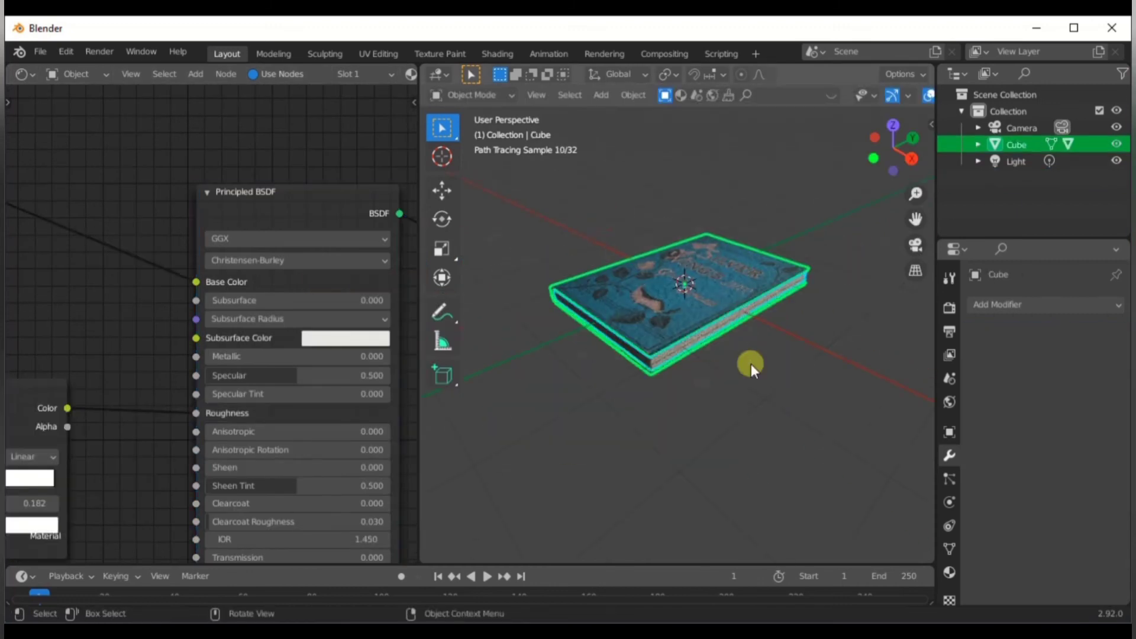
{"action": "key", "text": "shift+d"}
{"action": "left_click", "coordinate": [723, 299]}
{"action": "middle_click_drag", "start_coordinate": [723, 299], "coordinate": [588, 314]}
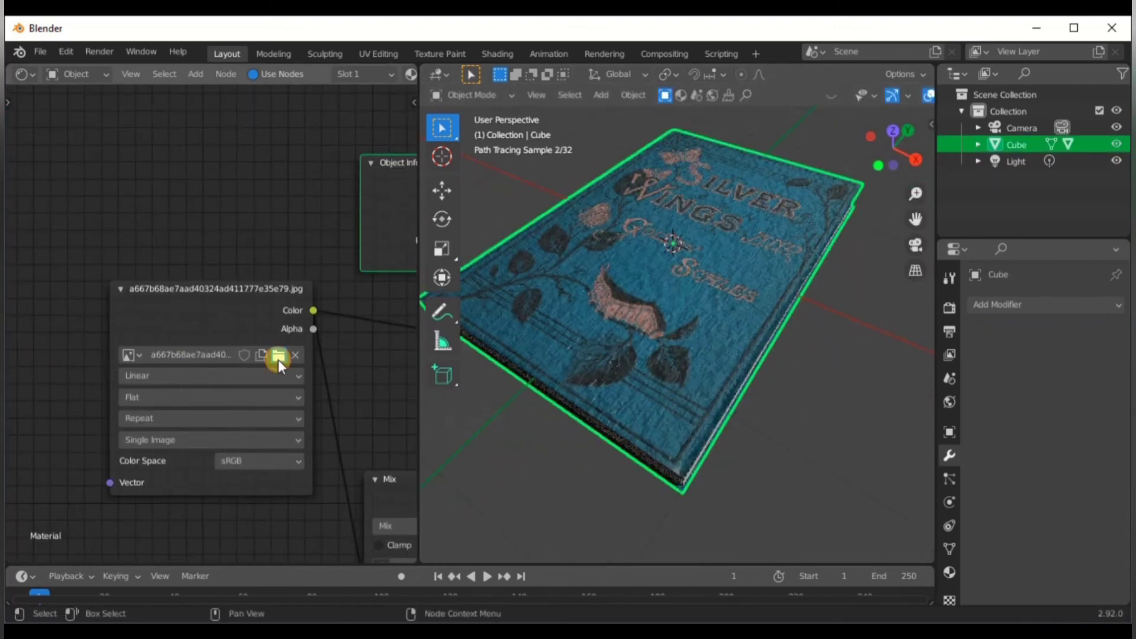
Step: Replace the cover texture's image with 6ac5a5fda52445849db78d2b4b5ecd4a.jpg from the Desktop folder
{"action": "left_click", "coordinate": [278, 356]}
{"action": "scroll", "coordinate": [571, 412], "scroll_direction": "down", "scroll_amount": 5}
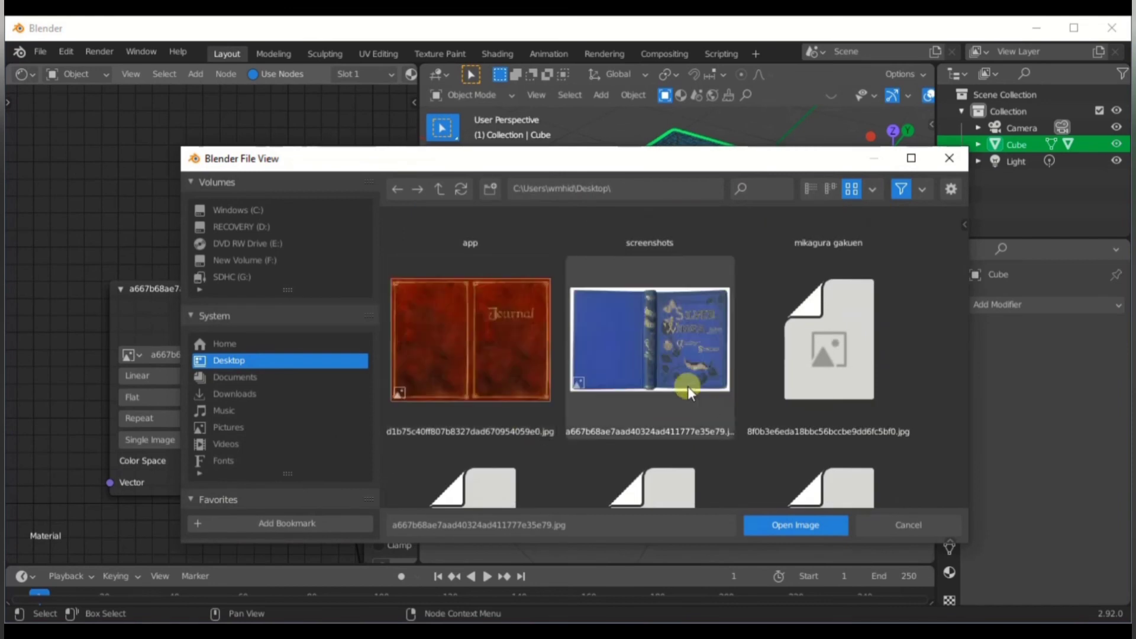
{"action": "scroll", "coordinate": [605, 385], "scroll_direction": "down", "scroll_amount": 3}
{"action": "double_click", "coordinate": [504, 415]}
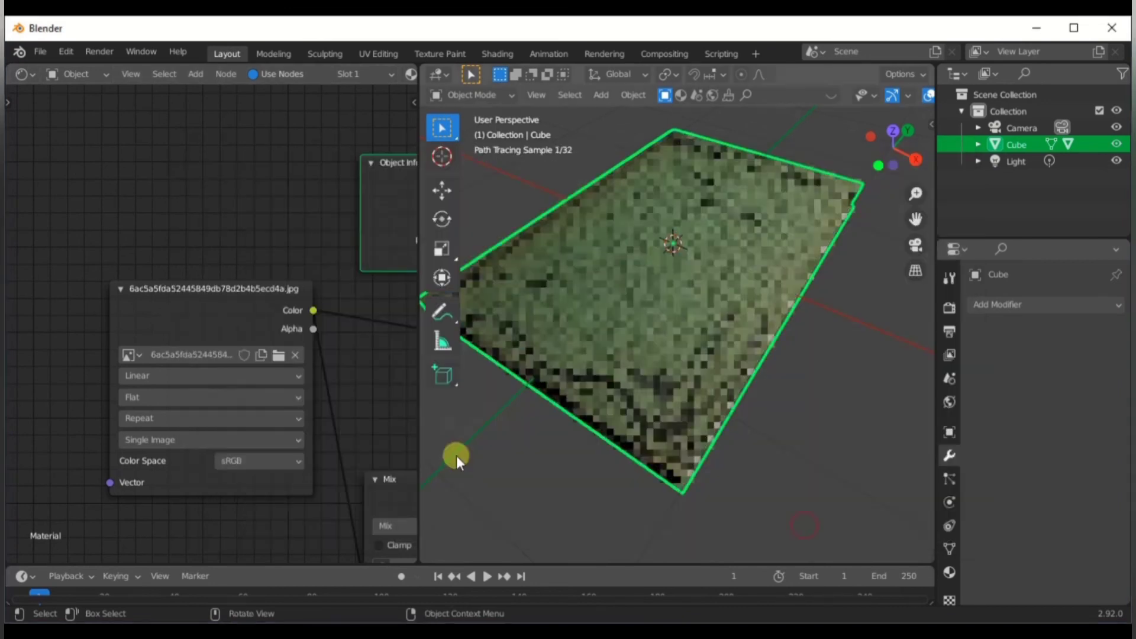
{"action": "middle_click_drag", "start_coordinate": [456, 455], "coordinate": [527, 441]}
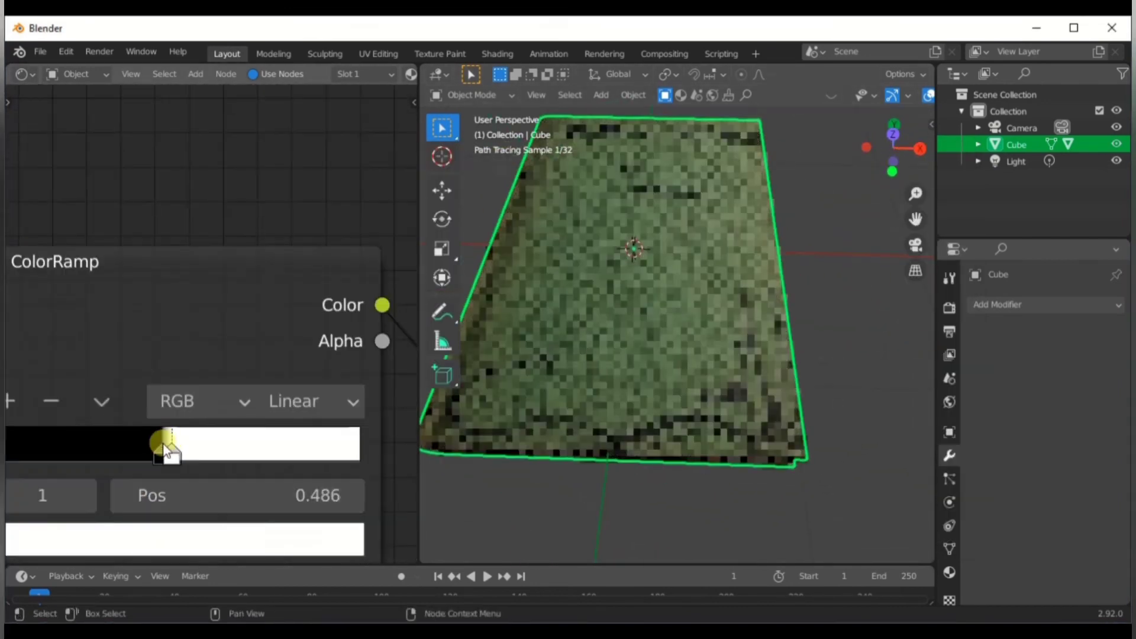